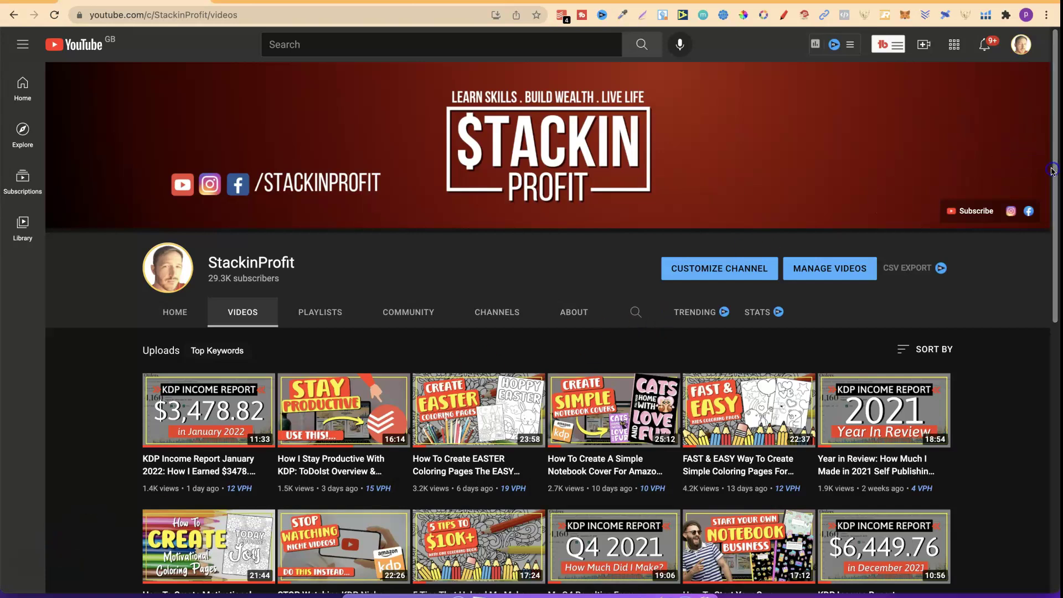
- Browse the uploaded videos on the StackinProfit YouTube channel
drag(1055, 170, 1055, 399)
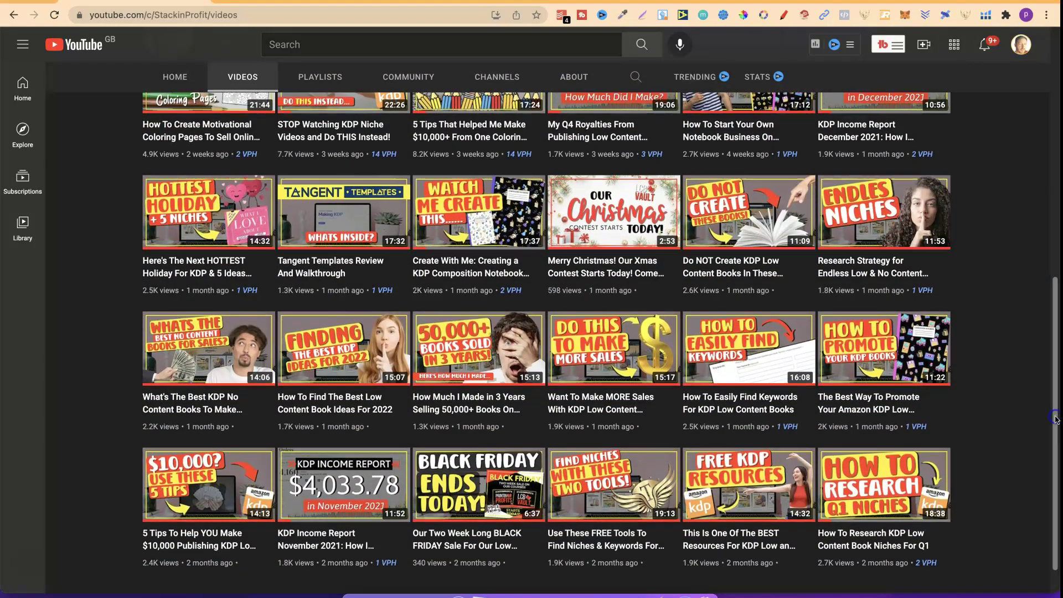
drag(1053, 327, 1050, 134)
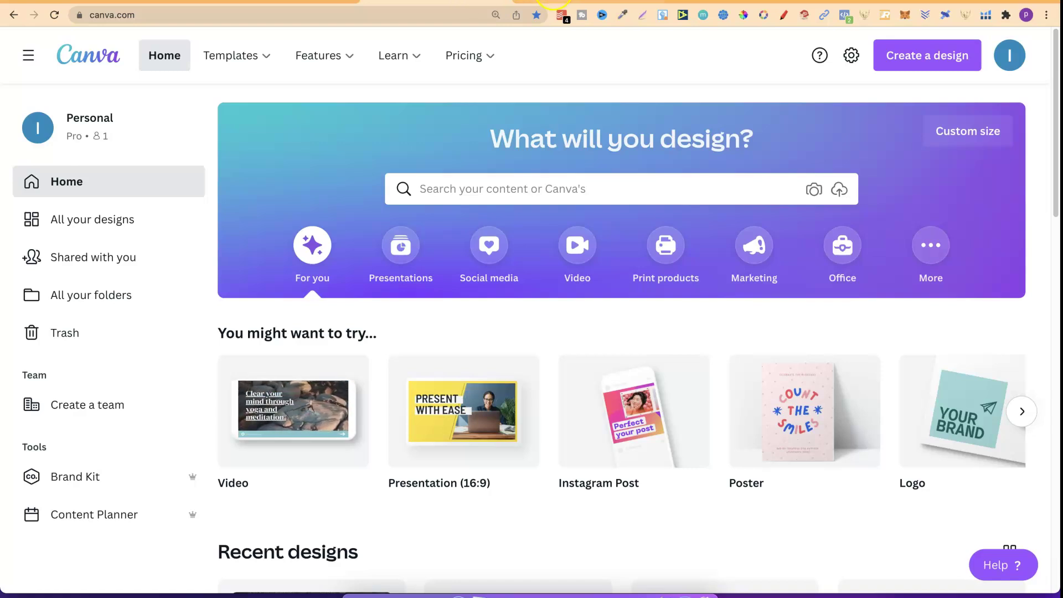
- Switch to Creative Fabrica and check the price of the 5000 in 1 - Black Lines Mega Bundle in the incognito window
click(555, 2)
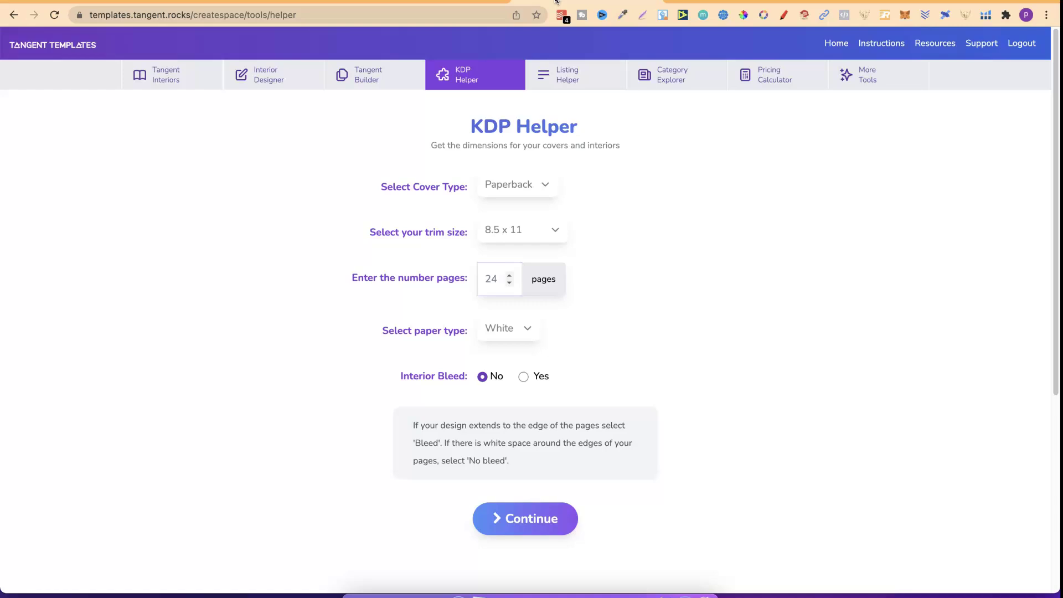
click(716, 2)
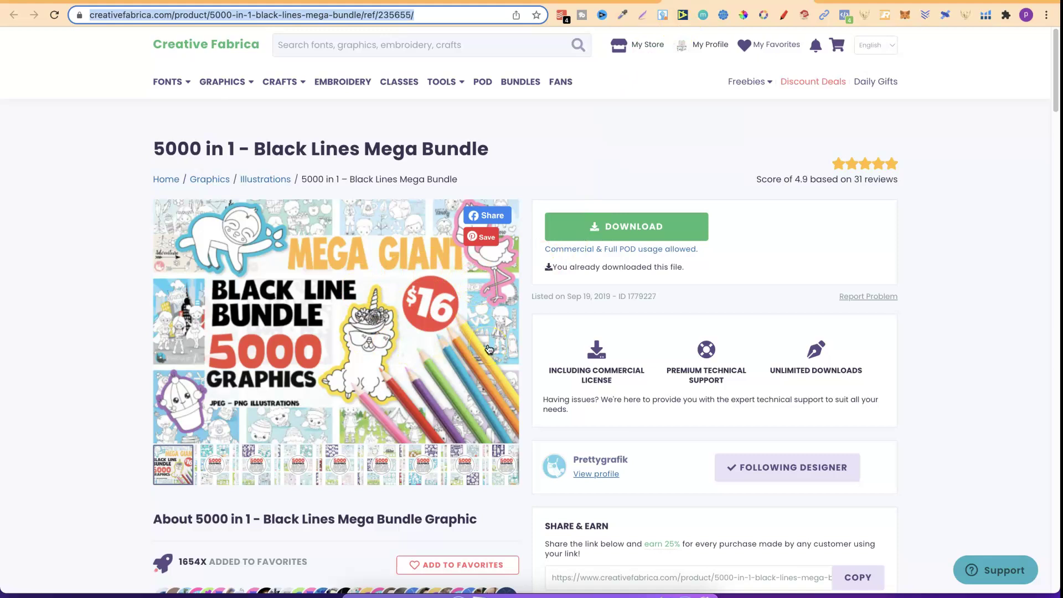
key(ctrl+Up)
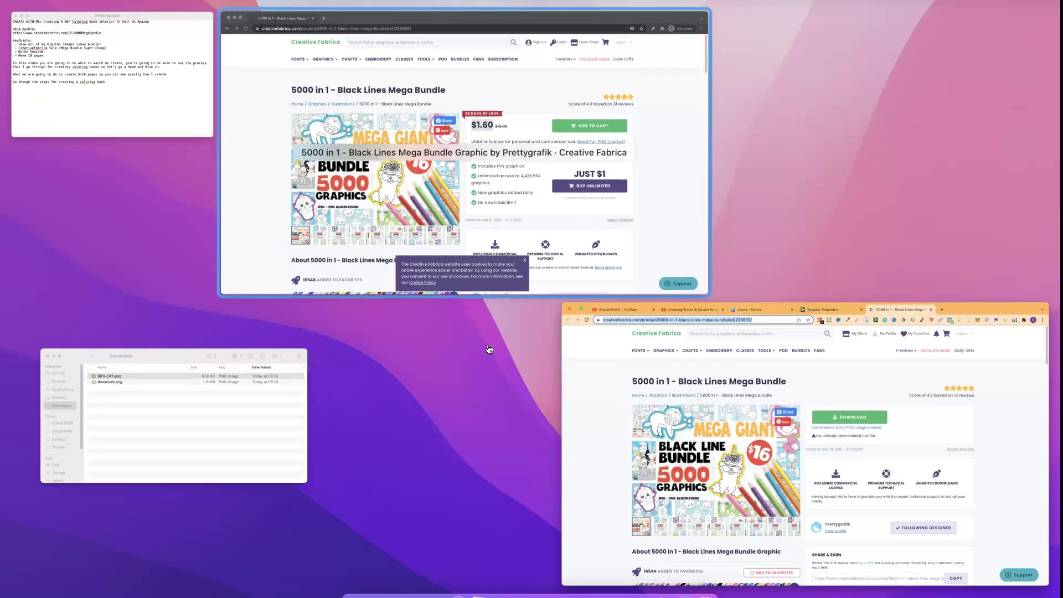
click(489, 349)
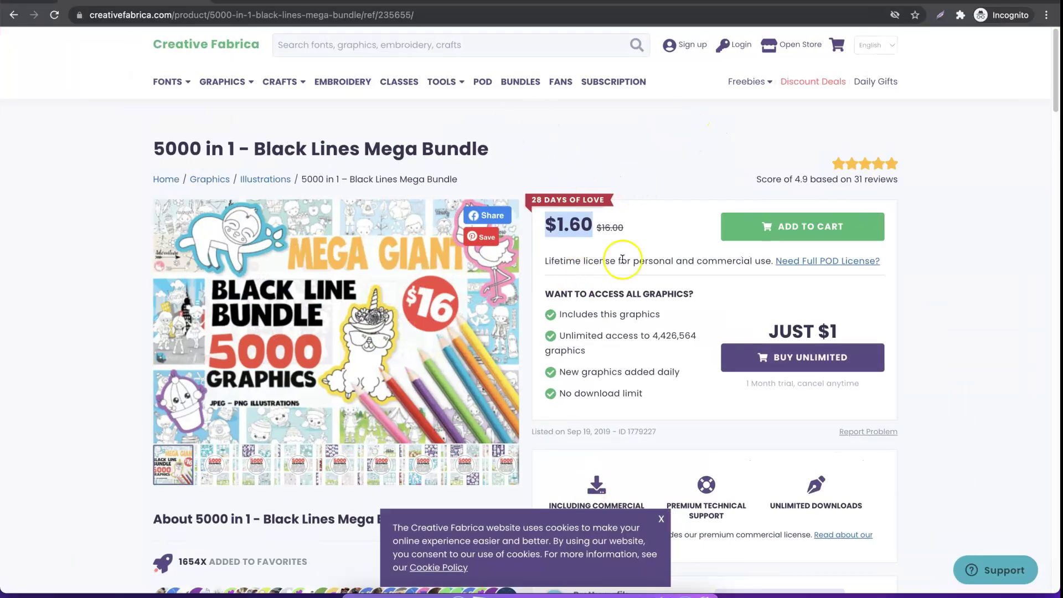
click(551, 229)
drag(551, 229, 591, 234)
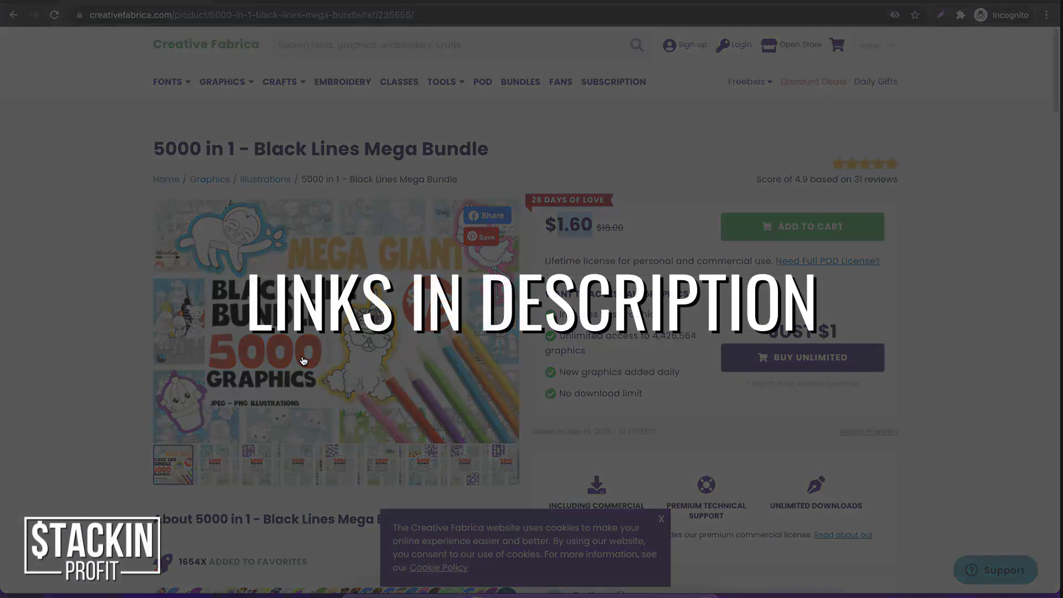
key(ctrl+Up)
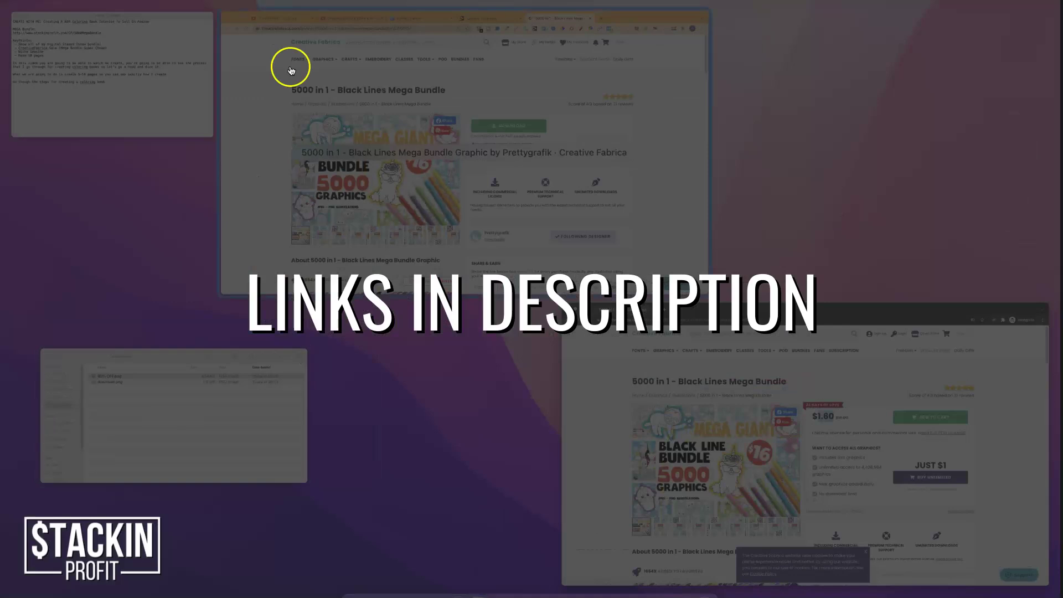
click(658, 83)
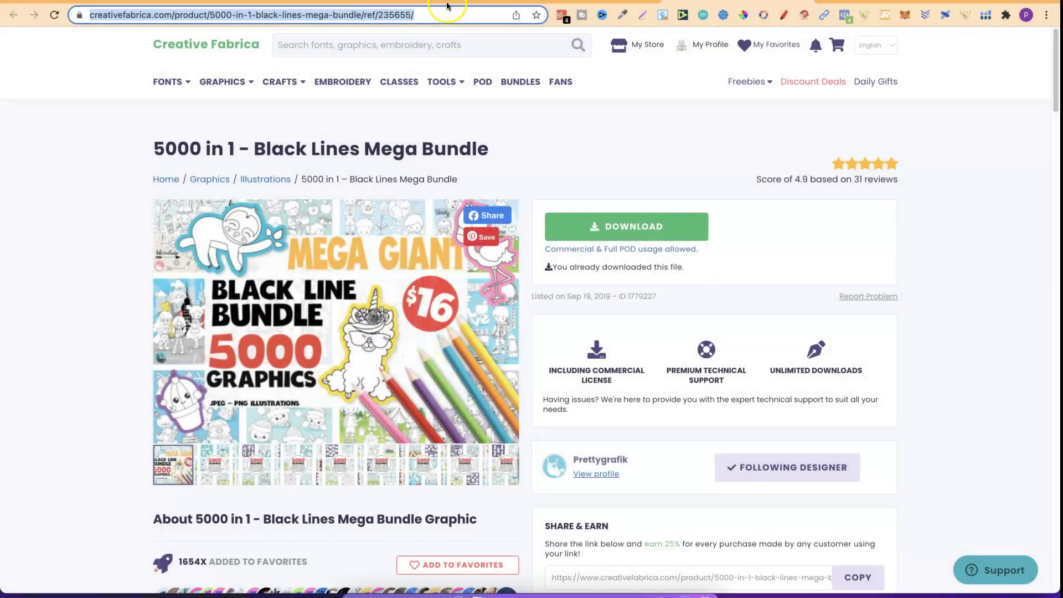
- Switch to Tangent Templates and calculate KDP Helper dimensions for a 100-page 8.5 x 11 paperback on white paper without interior bleed
click(449, 2)
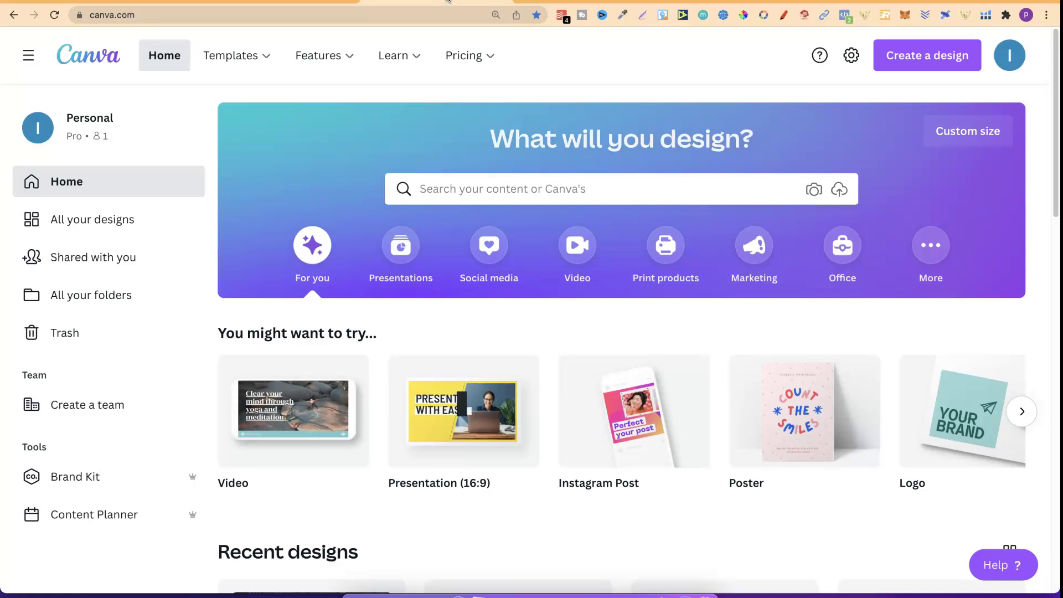
click(562, 1)
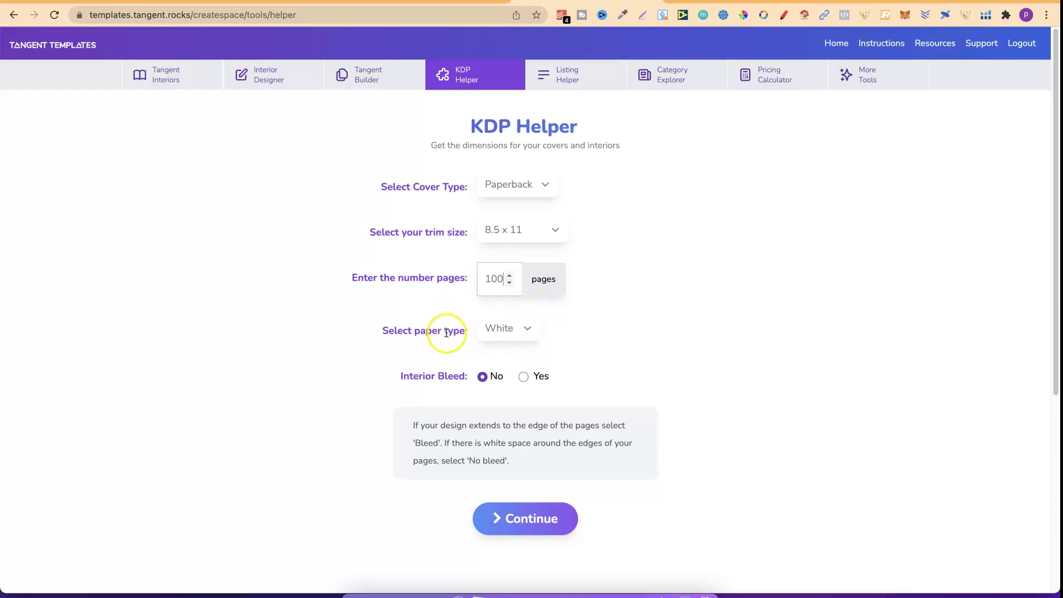
click(525, 517)
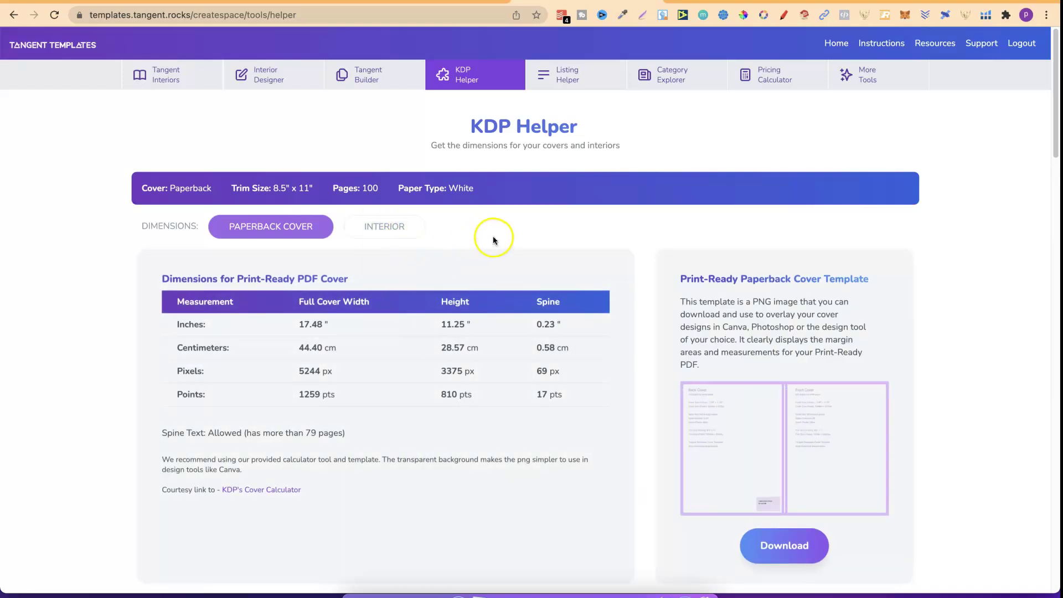
- Look up the interior page dimensions and the width and height recommended for Canva
click(393, 229)
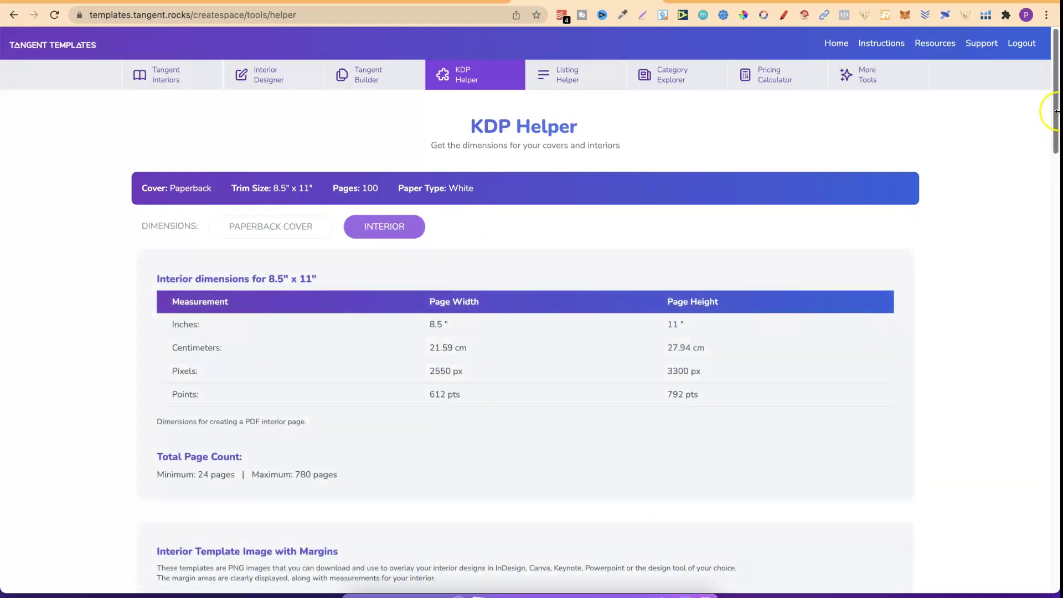
key(ctrl+super+f)
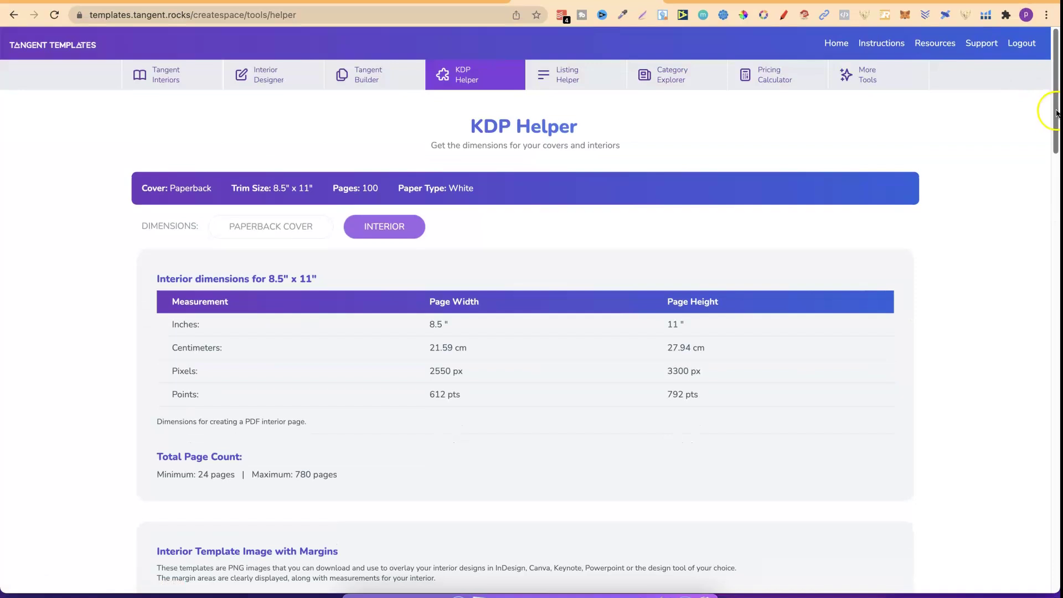
drag(1055, 116, 1055, 310)
double_click(443, 287)
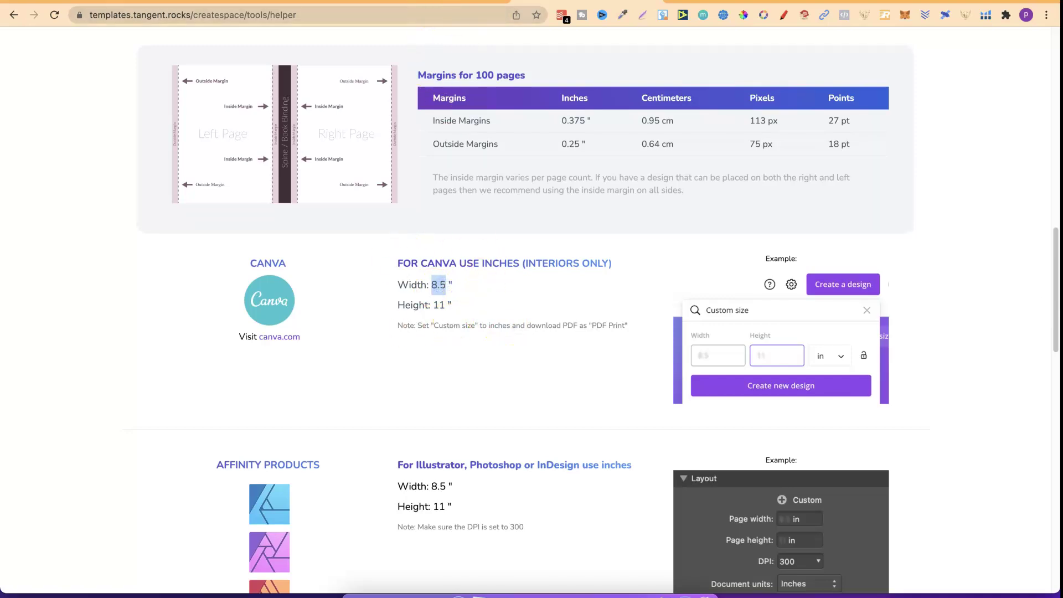
- Switch to Canva and create a new custom-size design 8.5 in wide and 11 in high
key(ctrl+Tab)
click(950, 55)
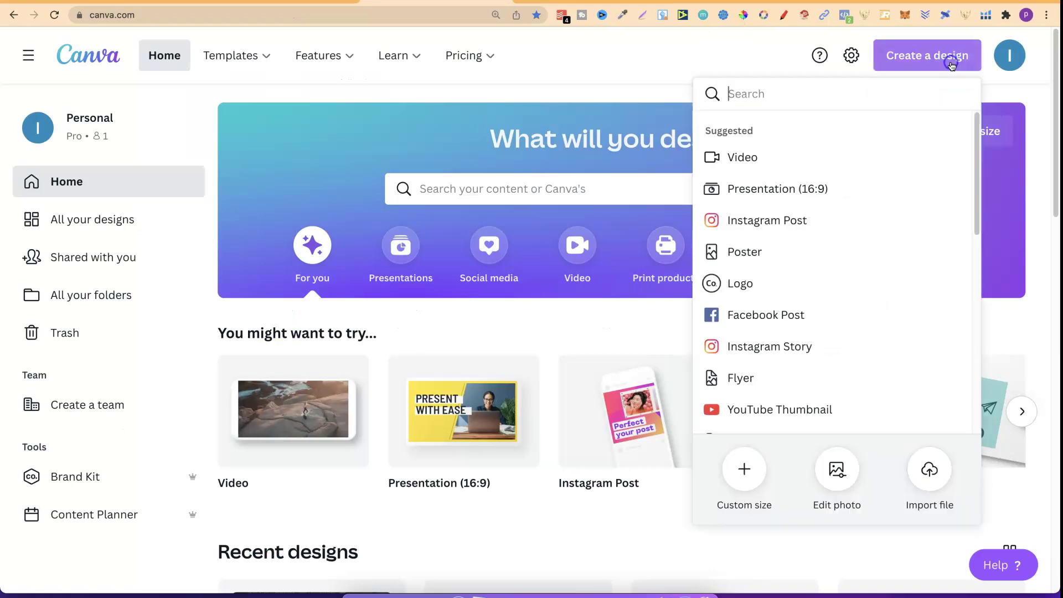
click(746, 468)
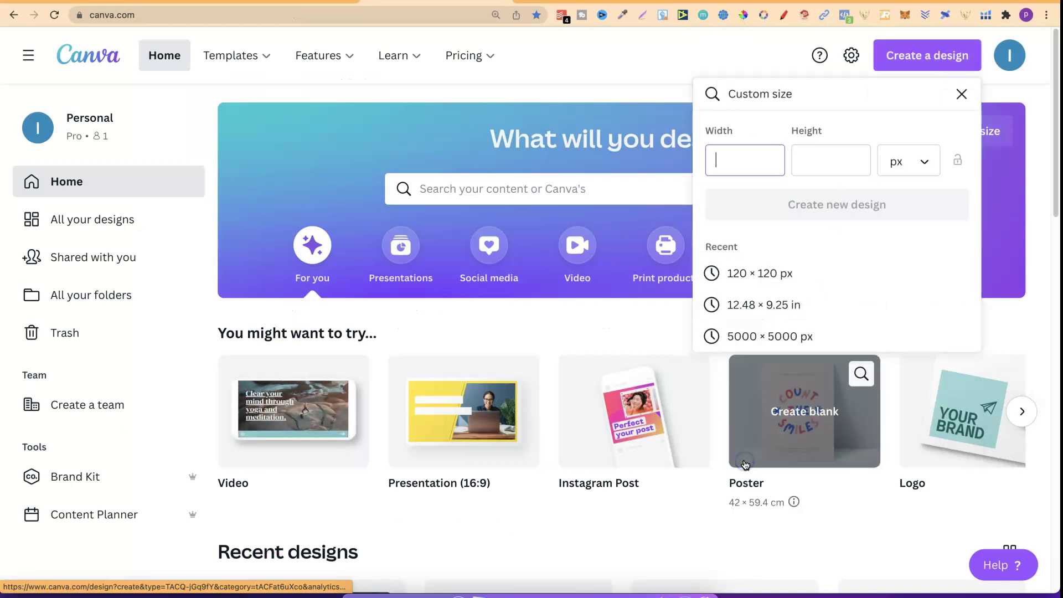
click(908, 163)
click(908, 192)
click(759, 160)
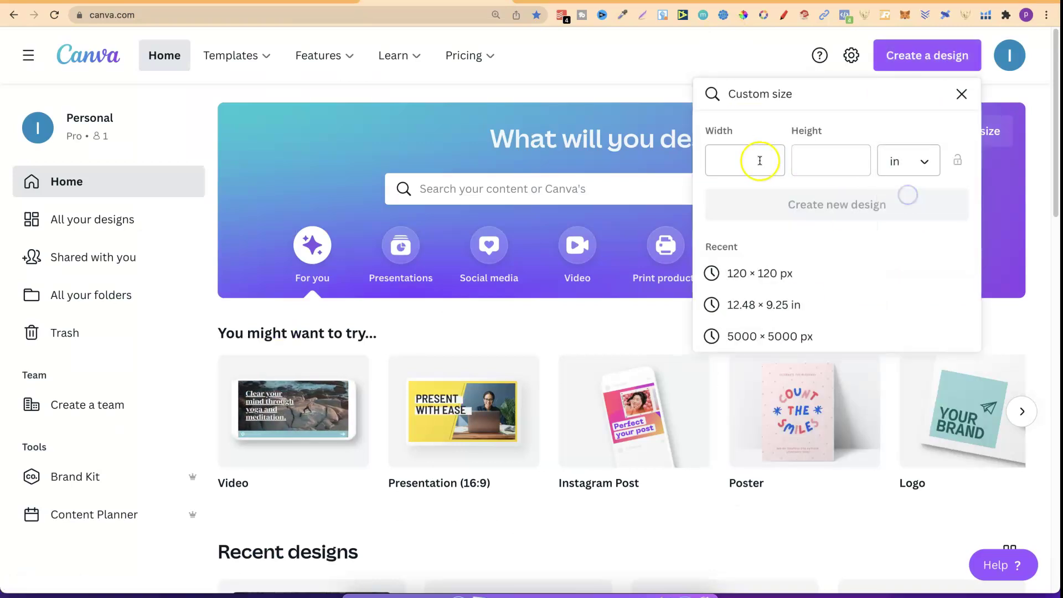
text(8.5)
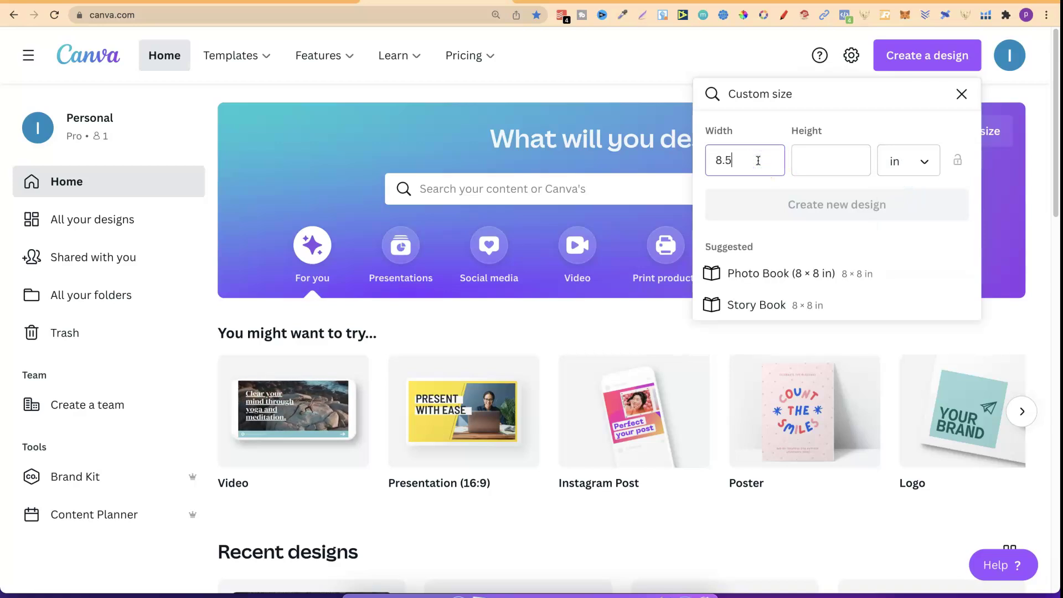
click(846, 160)
text(11)
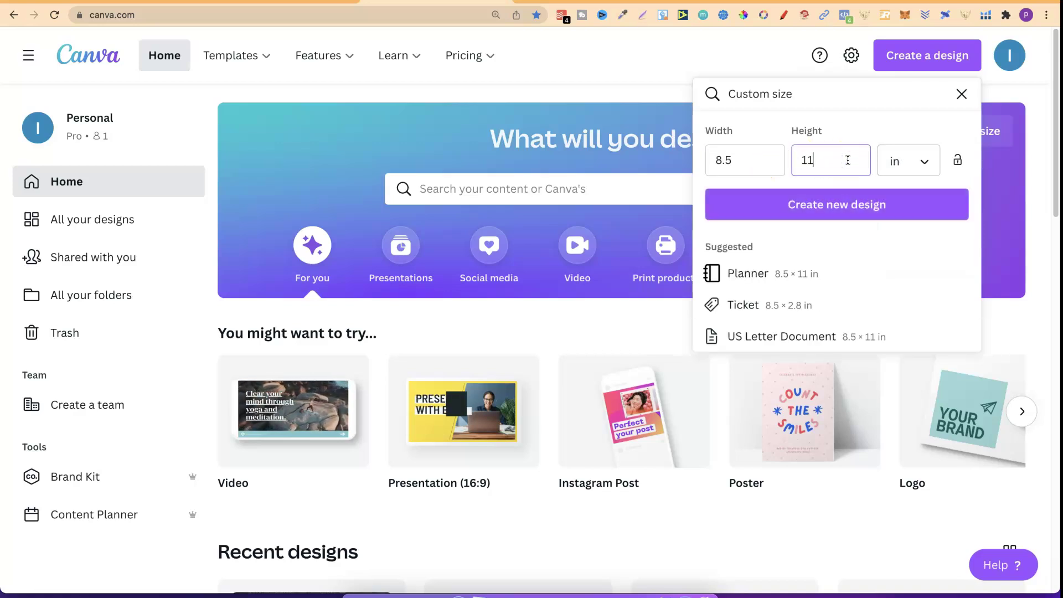
click(827, 206)
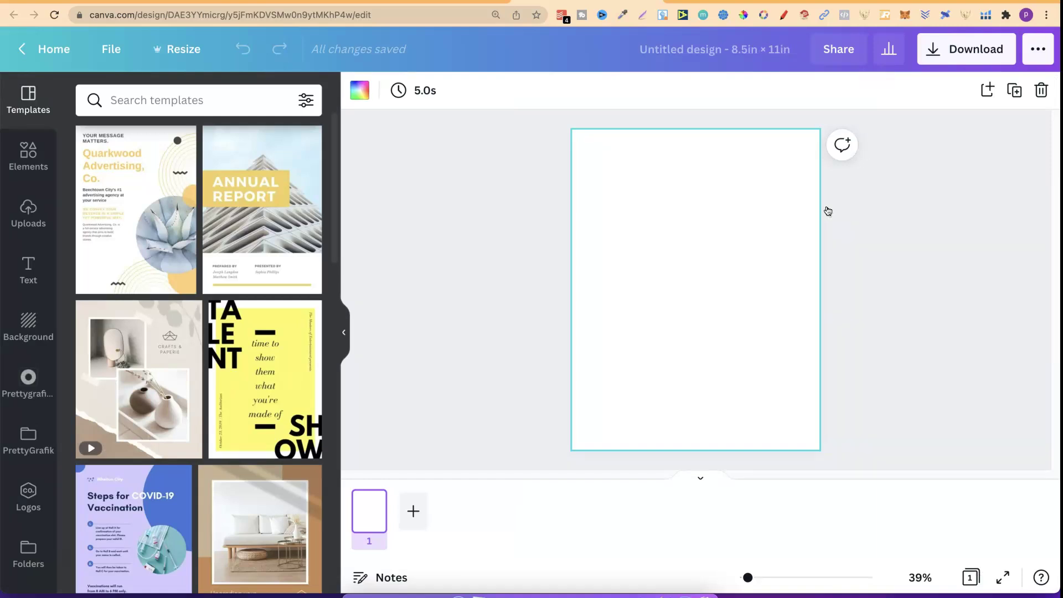
- Add a square outline shape to the blank page and color it black
click(25, 161)
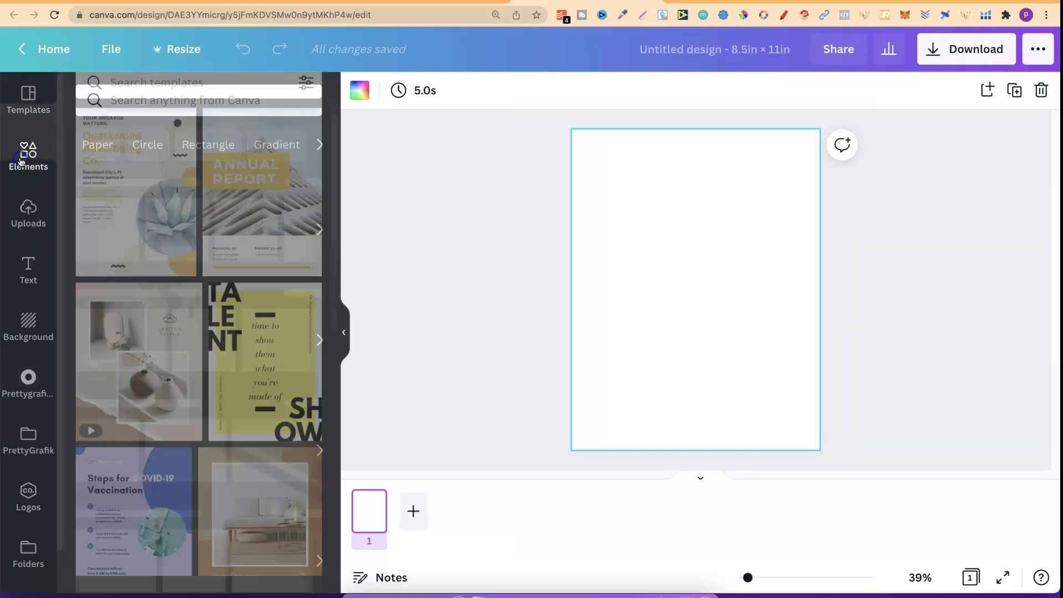
click(307, 294)
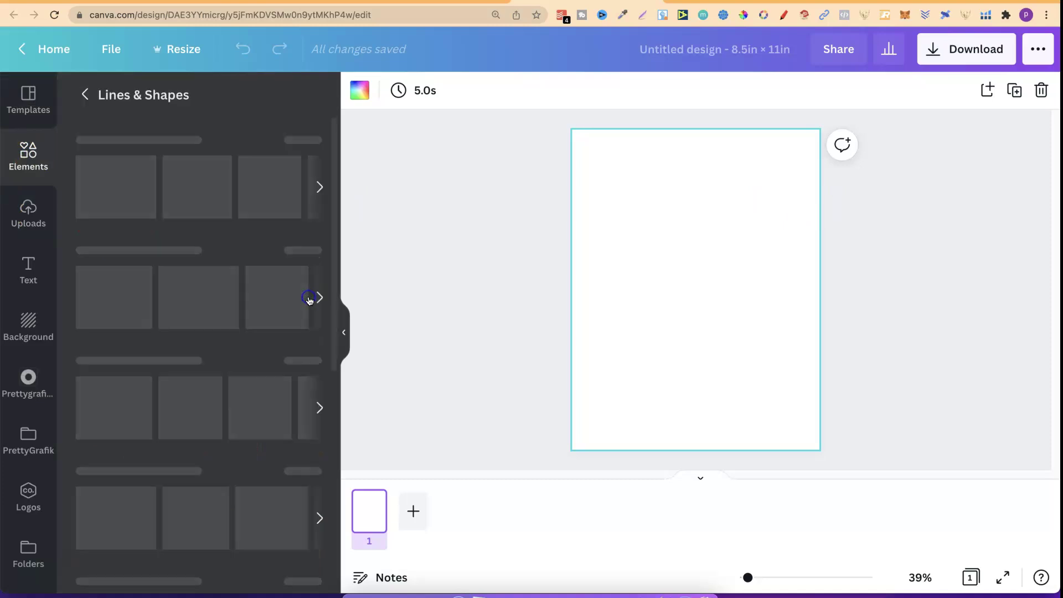
click(198, 452)
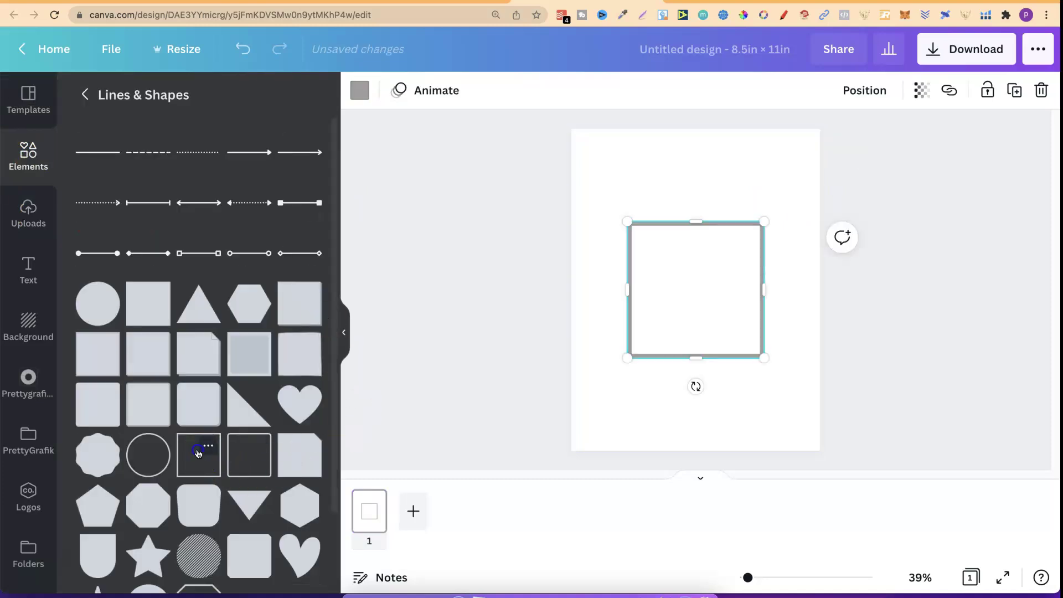
click(360, 89)
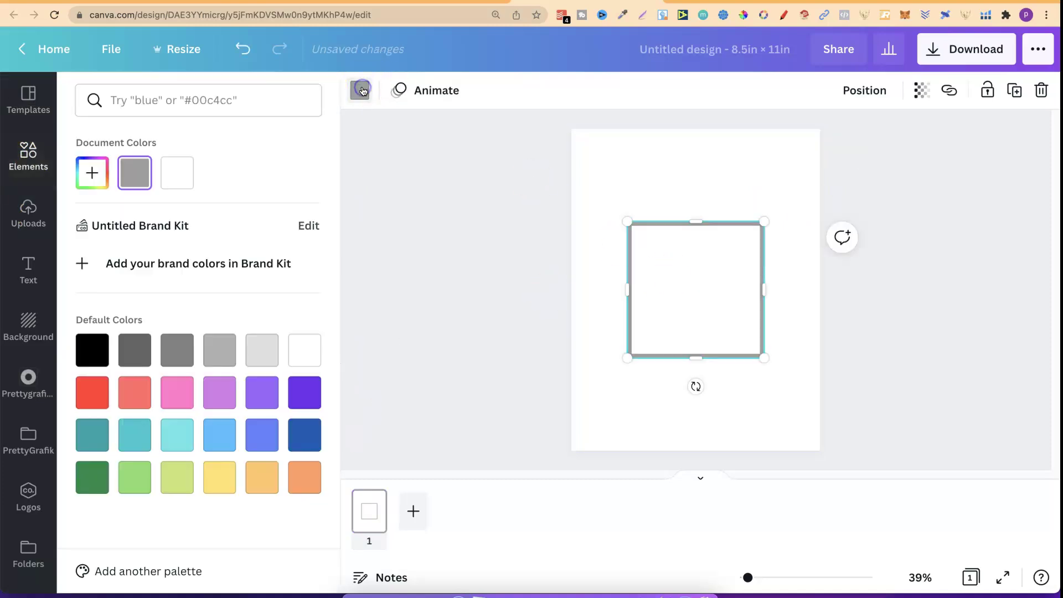
click(91, 350)
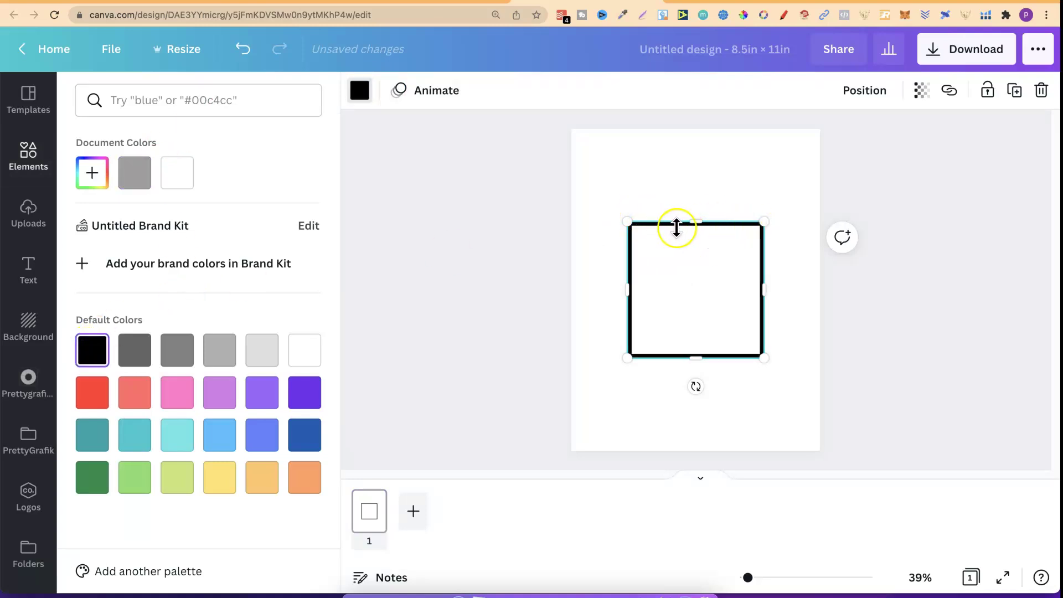
- Stretch the black outline into a wide rectangle and show the page margins
drag(760, 224, 794, 313)
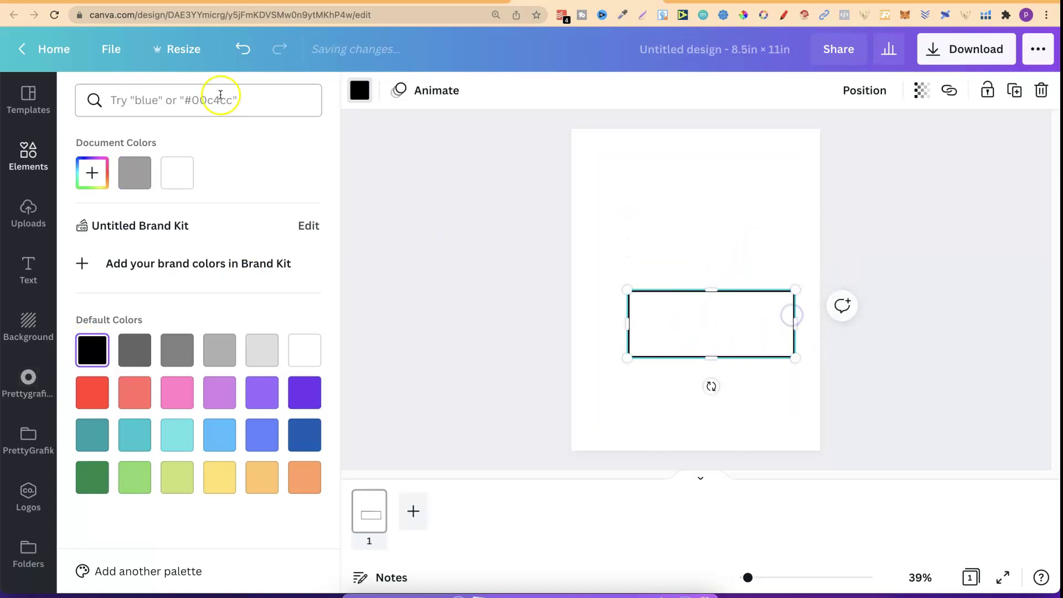
click(110, 49)
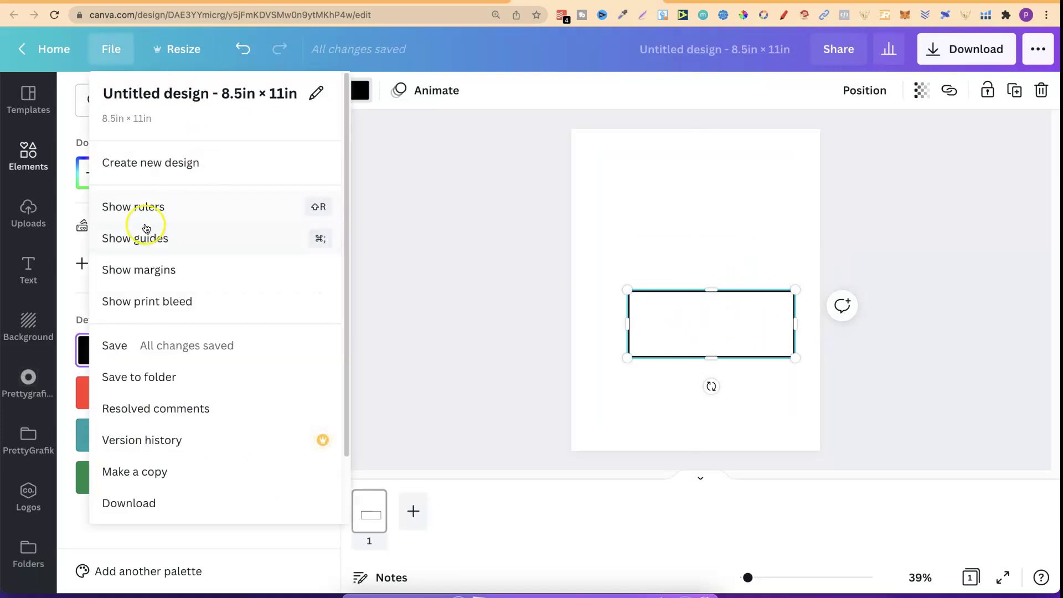
click(167, 271)
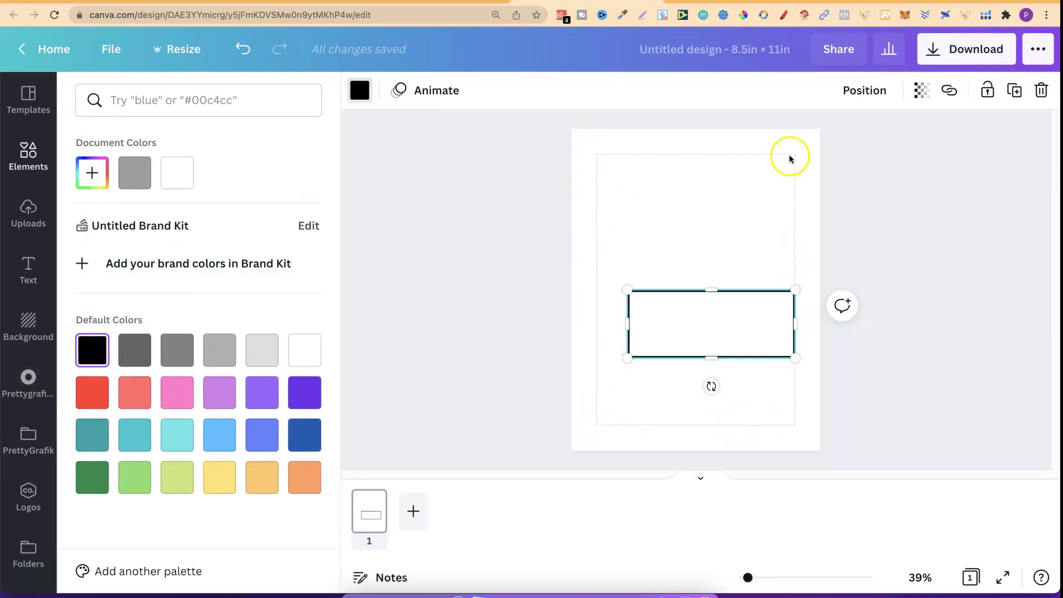
- Extend the outline on all four sides to just outside the margin guides, center it on the page and deselect it
drag(710, 290, 710, 145)
drag(627, 251, 588, 252)
drag(793, 250, 797, 250)
drag(698, 360, 696, 436)
drag(705, 353, 707, 349)
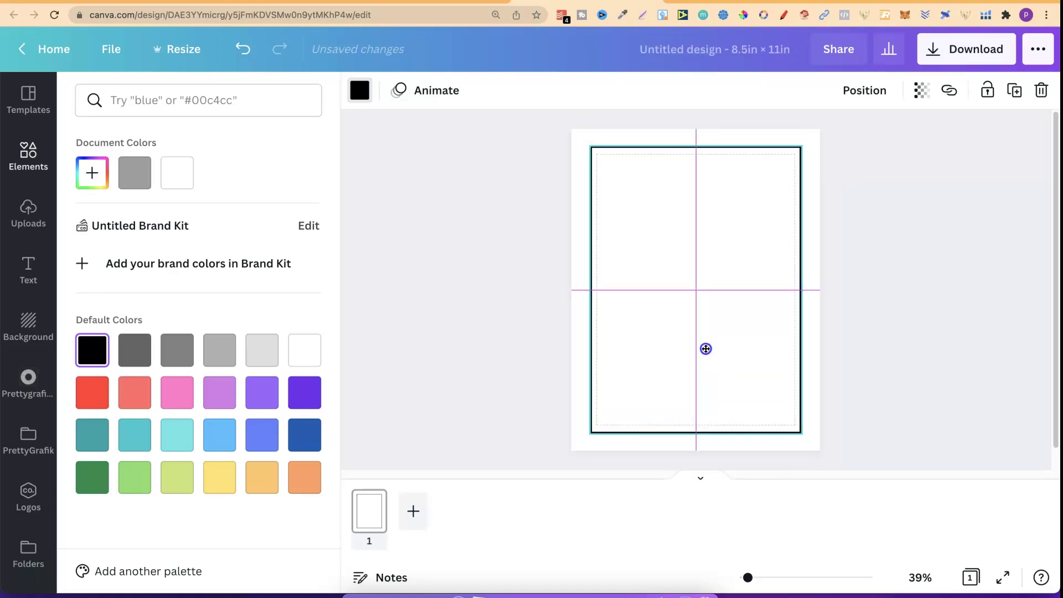
drag(705, 349, 705, 349)
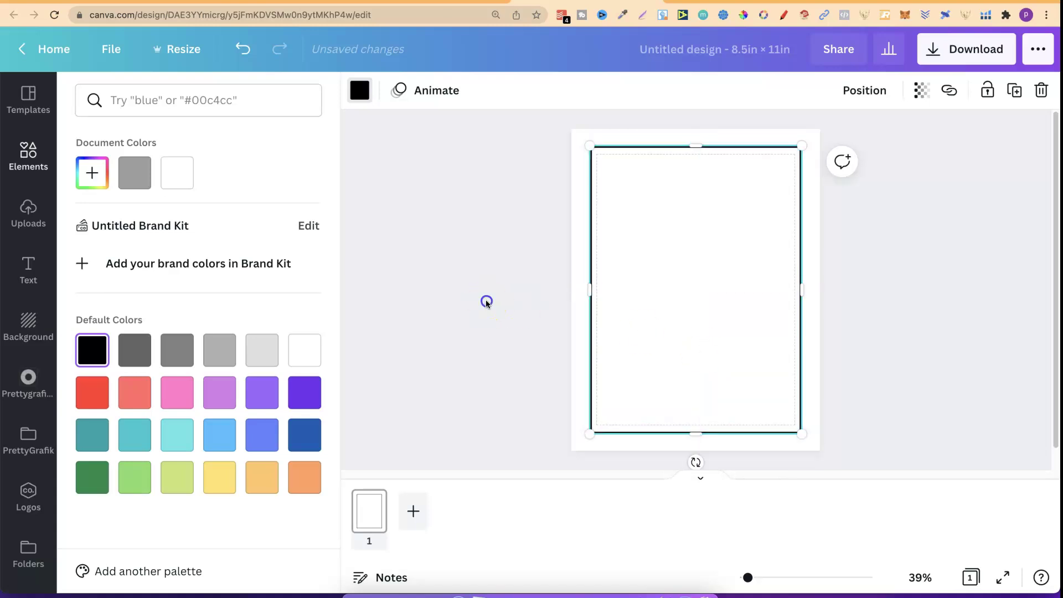
click(486, 303)
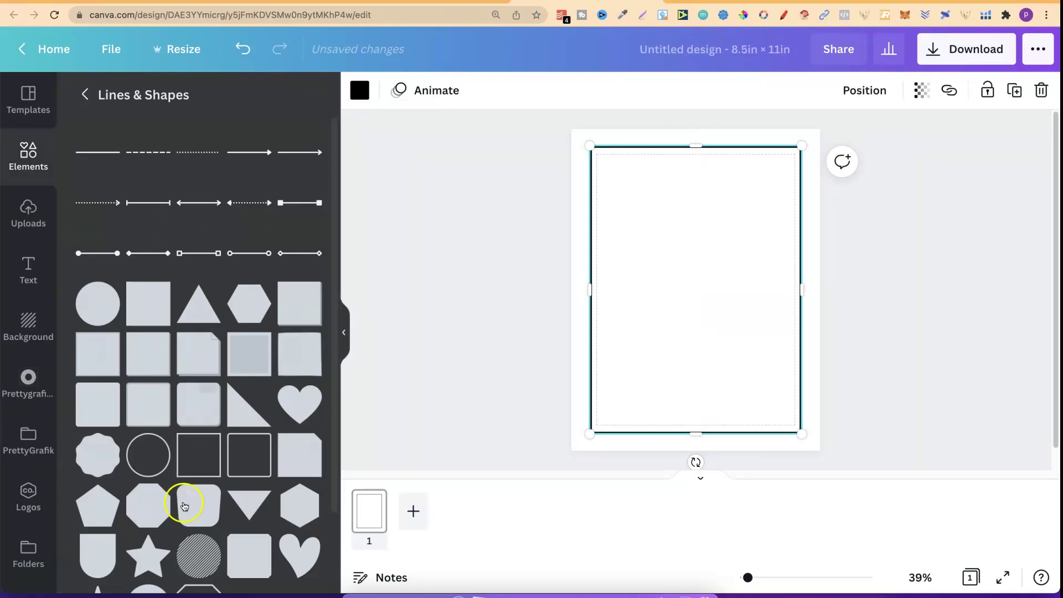
click(42, 553)
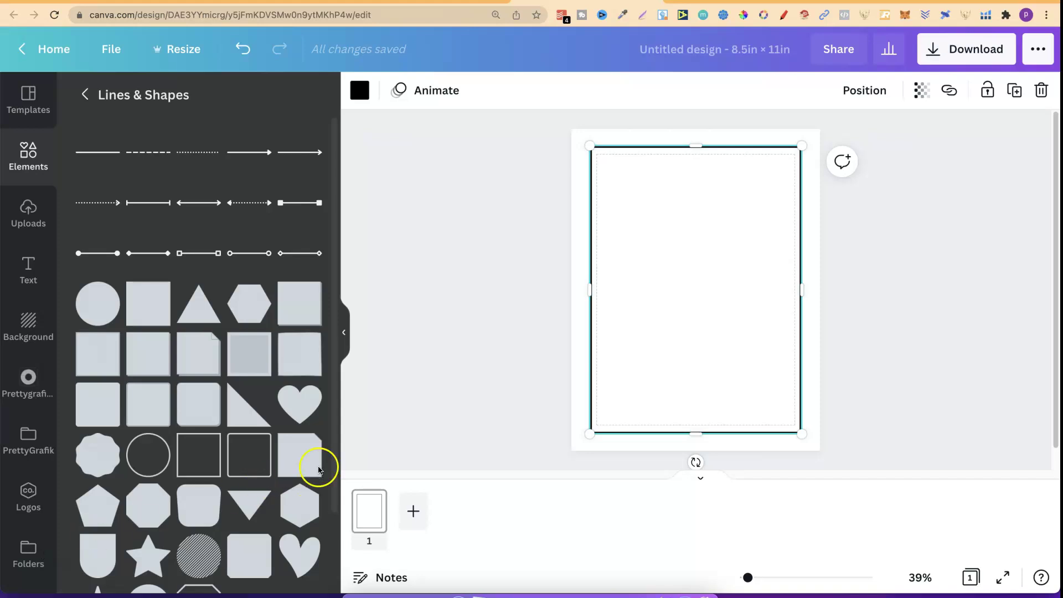
click(850, 262)
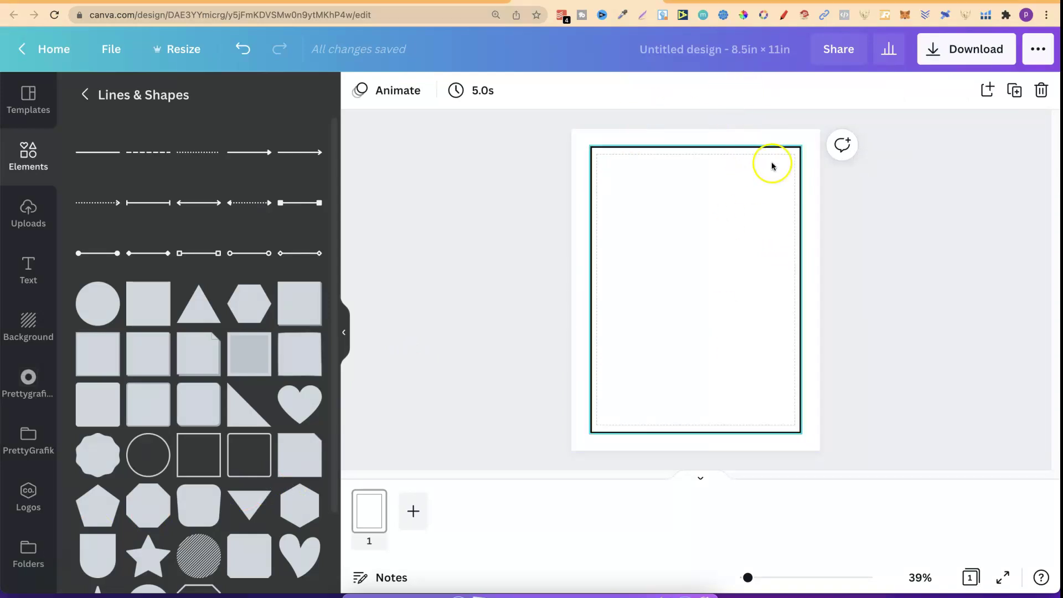
- Hide the page margins and thin the border line by shrinking the outline from a corner and stretching it back to nearly its former size
click(108, 49)
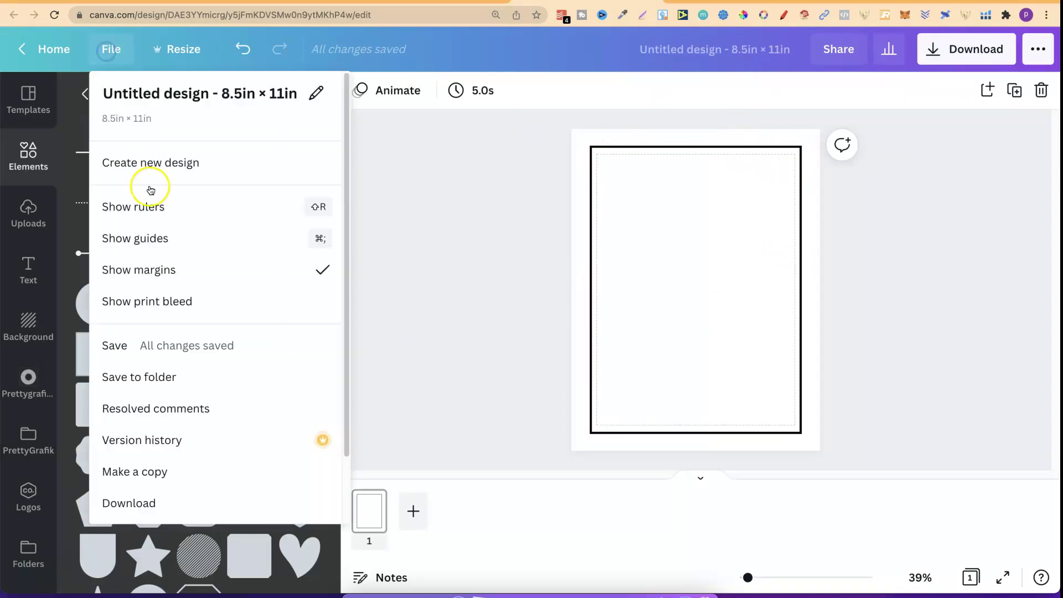
click(155, 269)
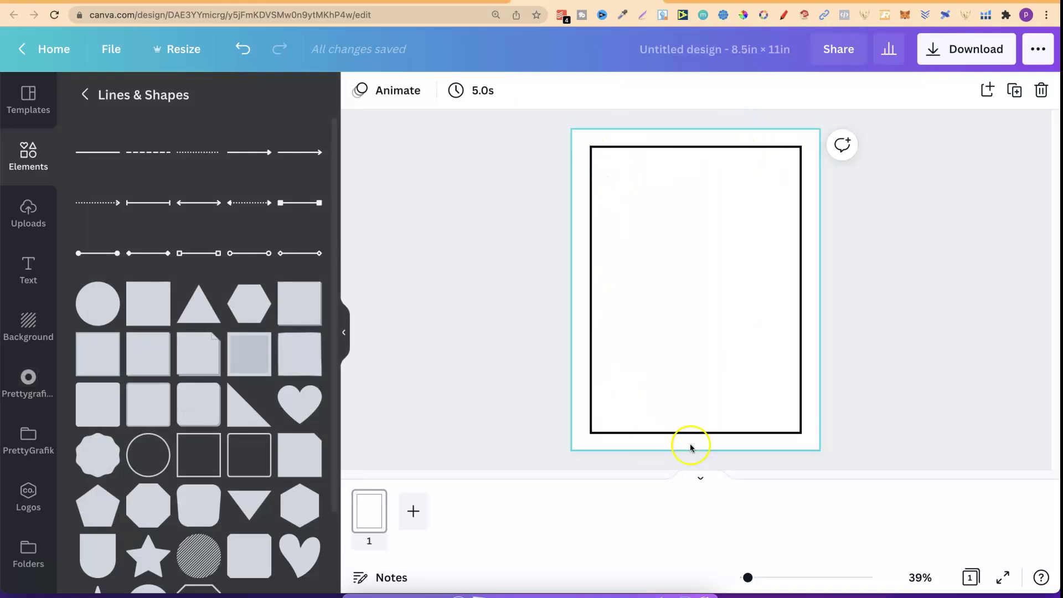
click(732, 210)
drag(798, 147, 757, 233)
drag(763, 299, 802, 297)
drag(699, 234, 694, 150)
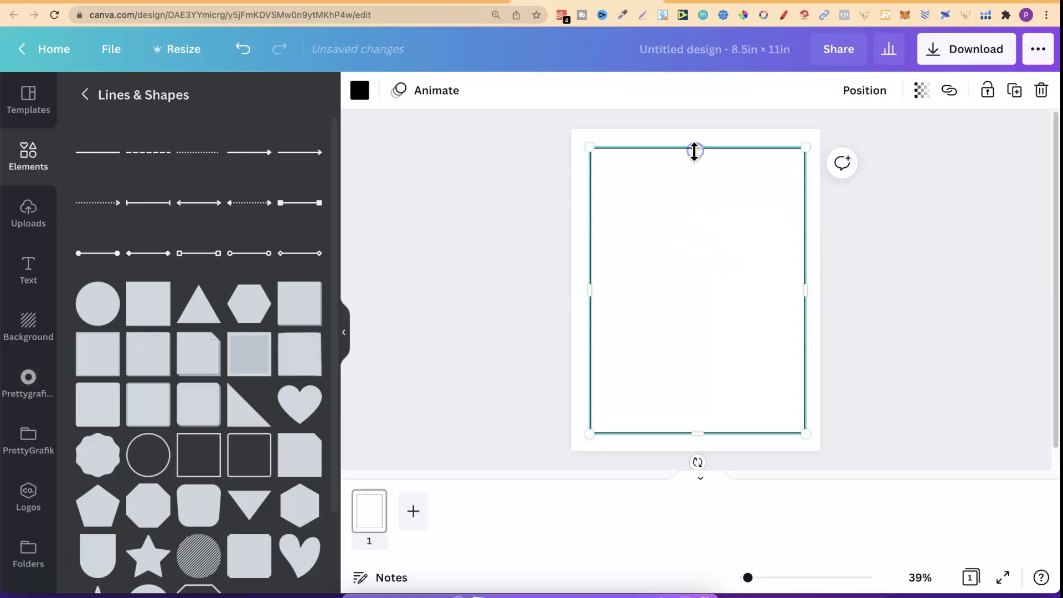
- Show the page margins and center the black border on the page around them
click(111, 49)
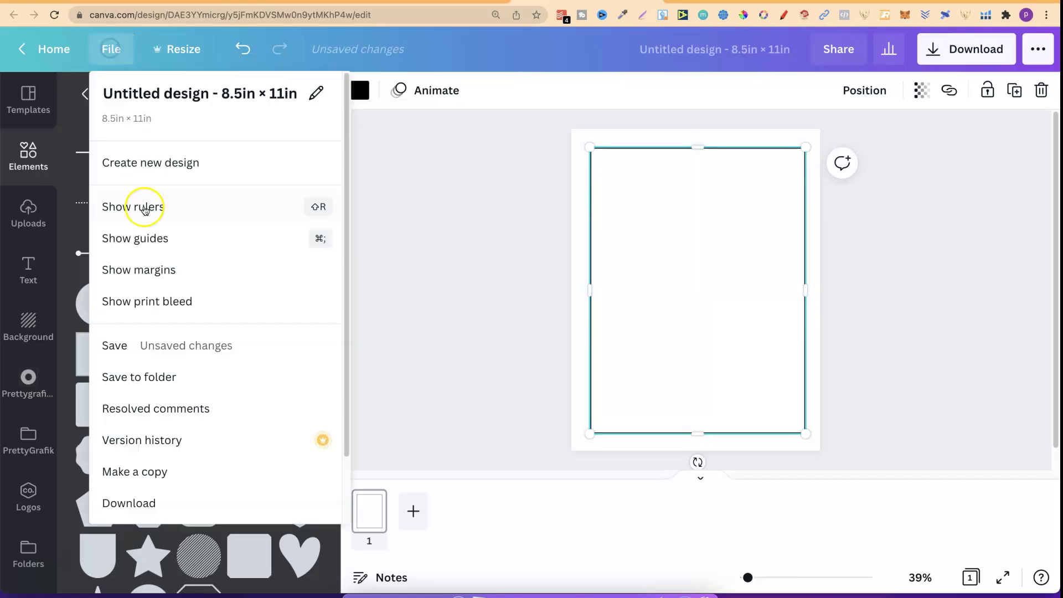
click(139, 270)
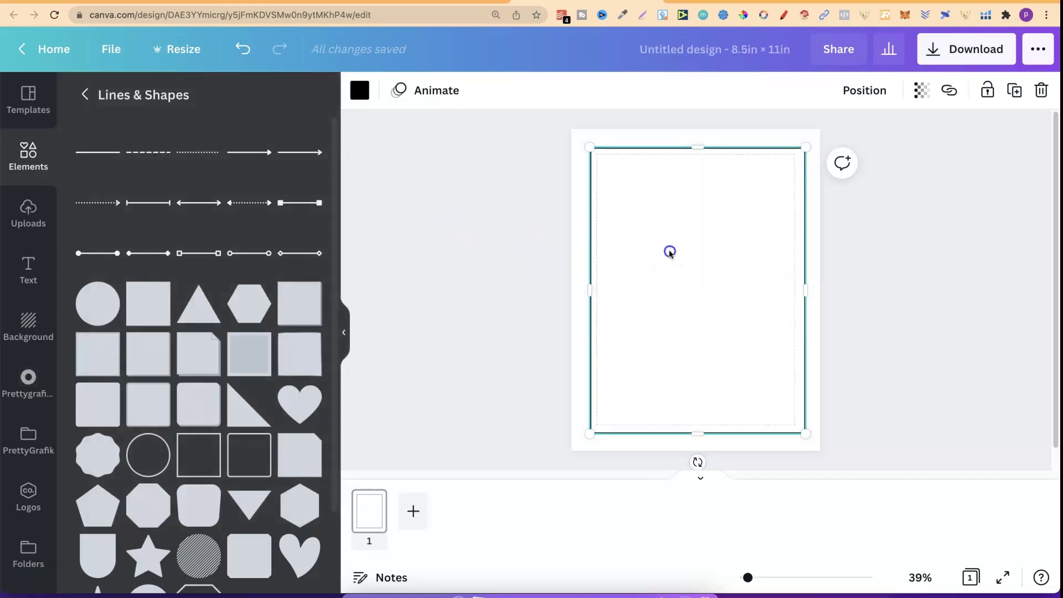
drag(669, 251, 667, 251)
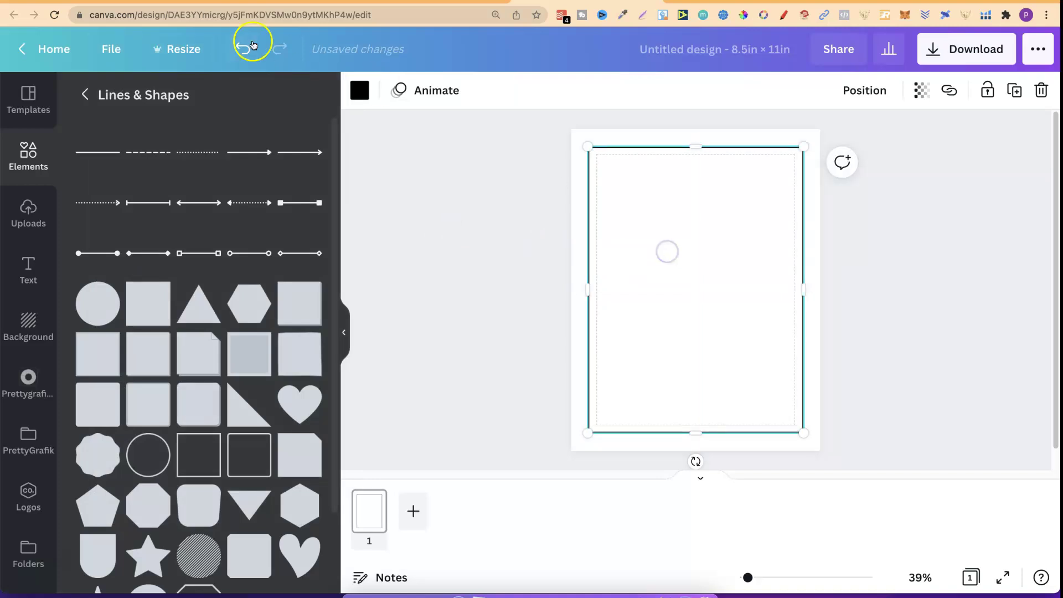
- Hide the page margins and lock the border in place, leaving it deselected
click(102, 50)
click(129, 270)
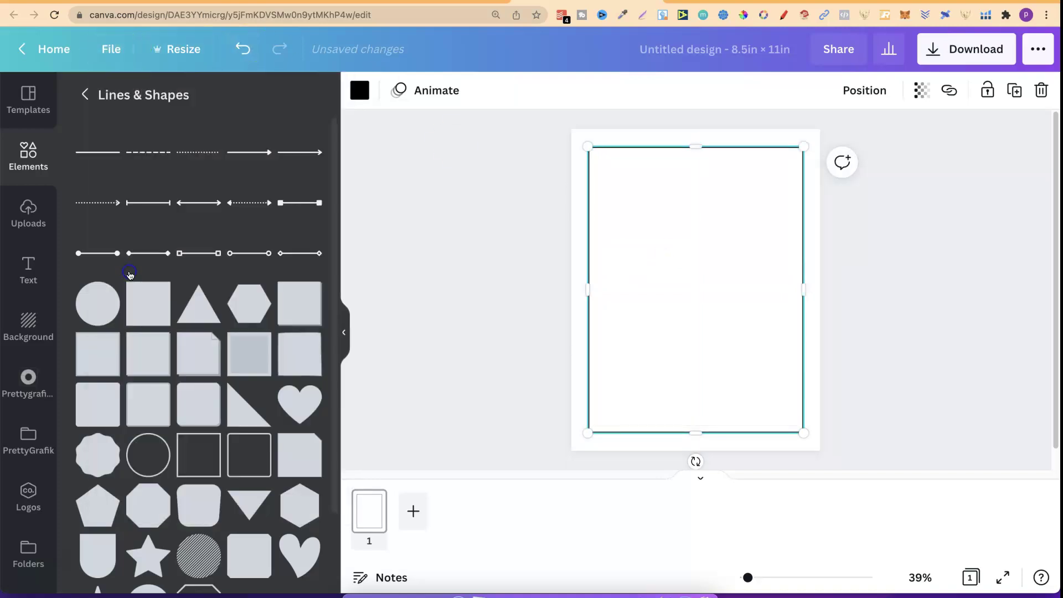
click(990, 101)
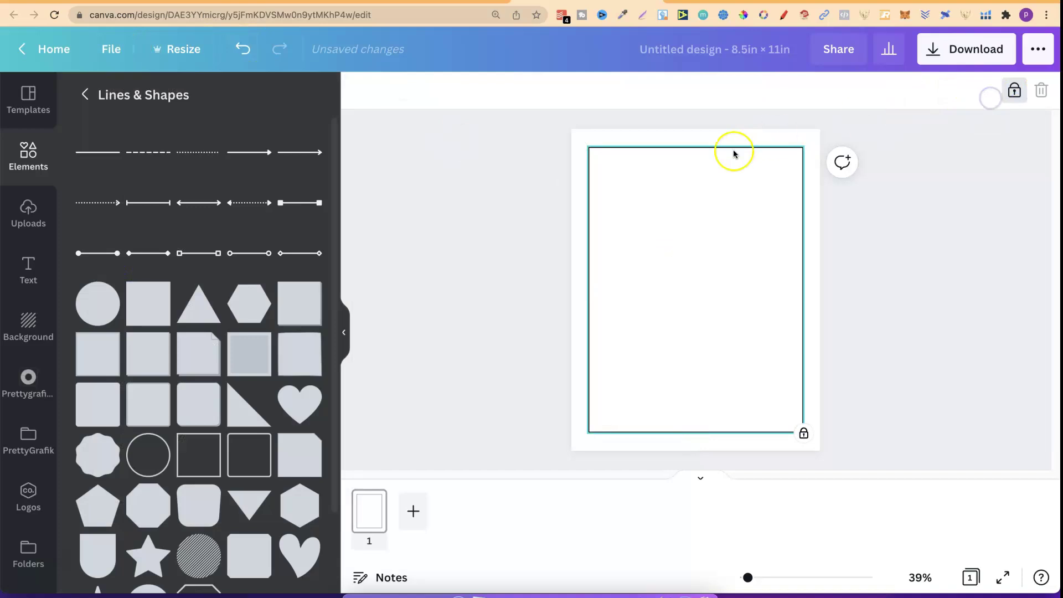
click(870, 249)
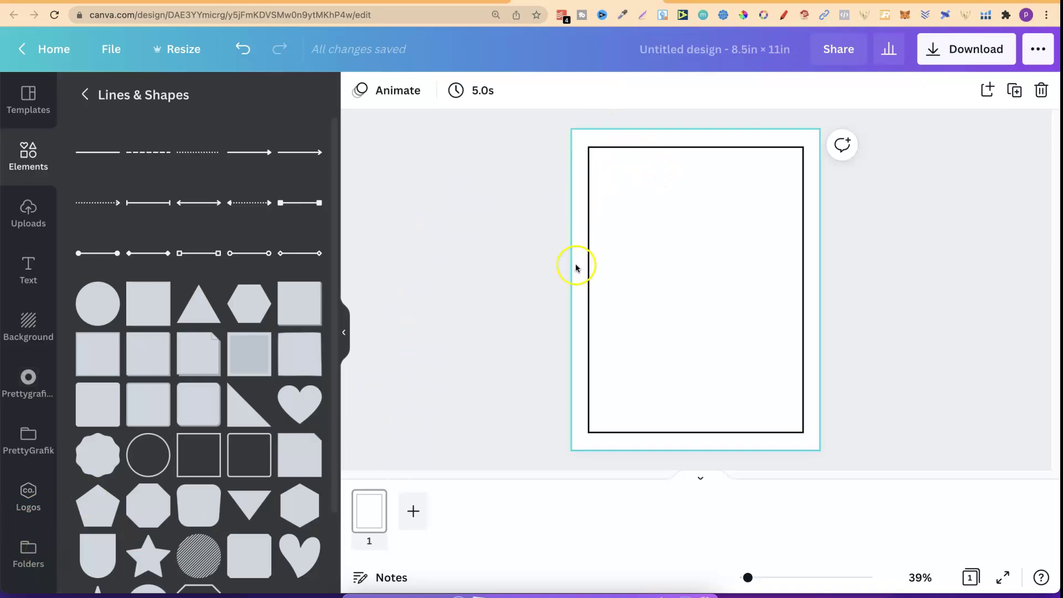
- Duplicate the bordered page twice to make three pages
click(368, 509)
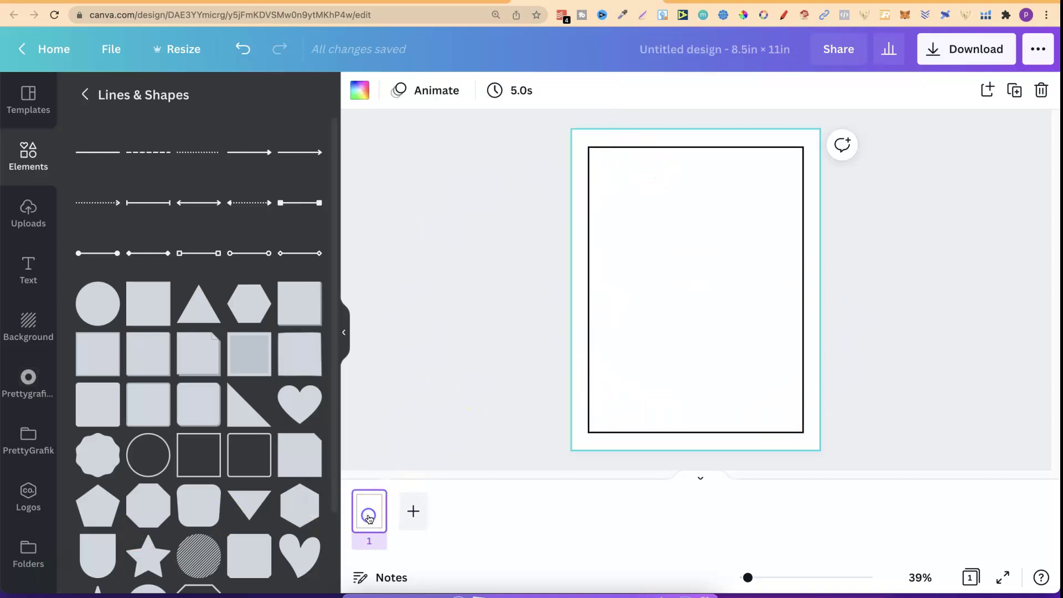
right_click(368, 510)
click(445, 371)
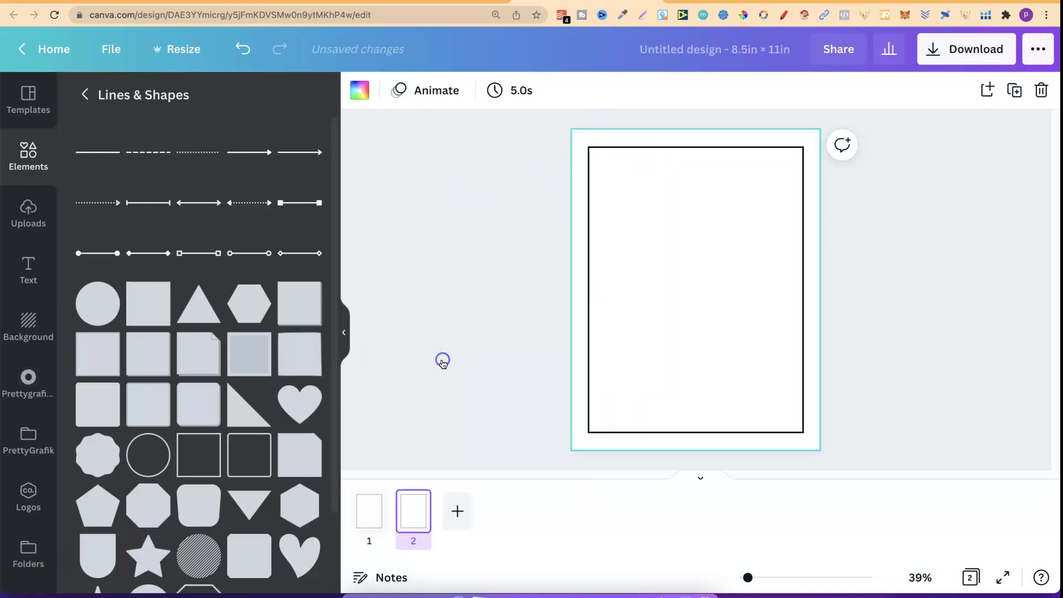
right_click(413, 508)
click(475, 356)
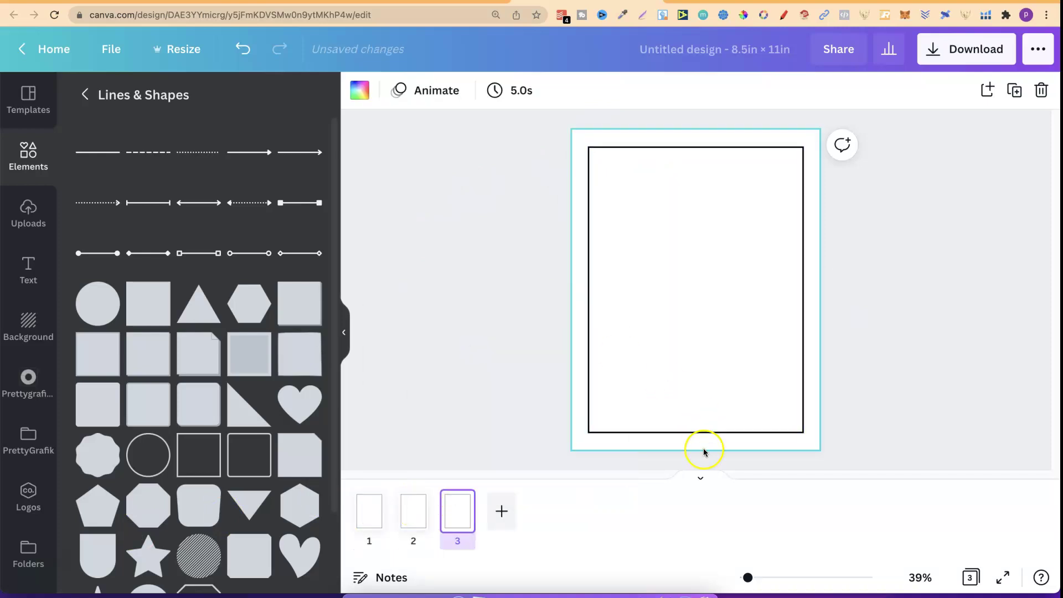
- Switch to the scrolling page view and keep duplicating the last bordered page until the design has 10 pages
click(701, 480)
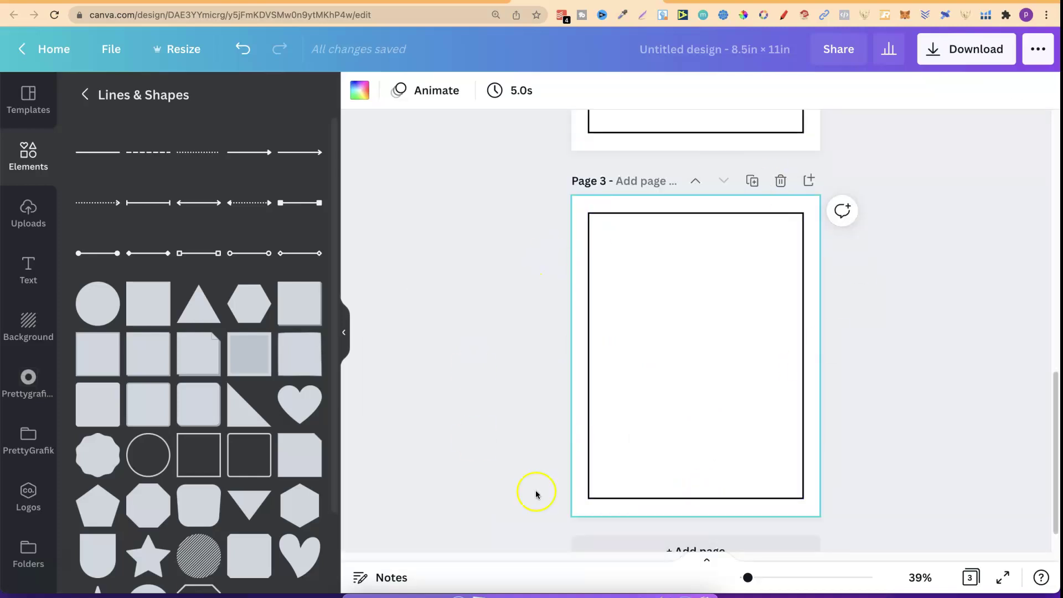
click(754, 181)
click(754, 182)
click(754, 181)
click(754, 182)
click(754, 182)
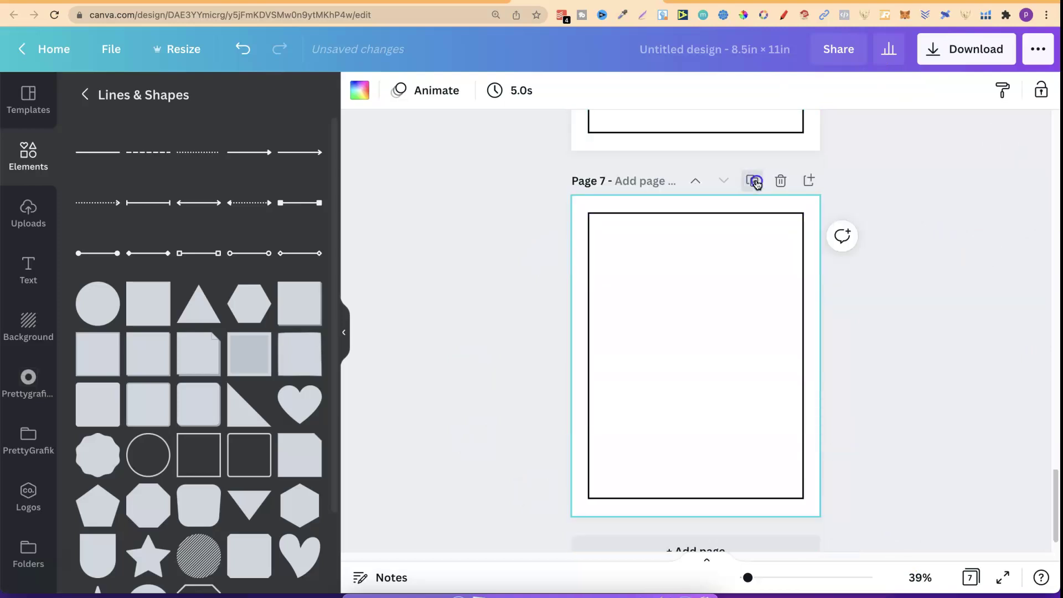
click(754, 181)
click(754, 181)
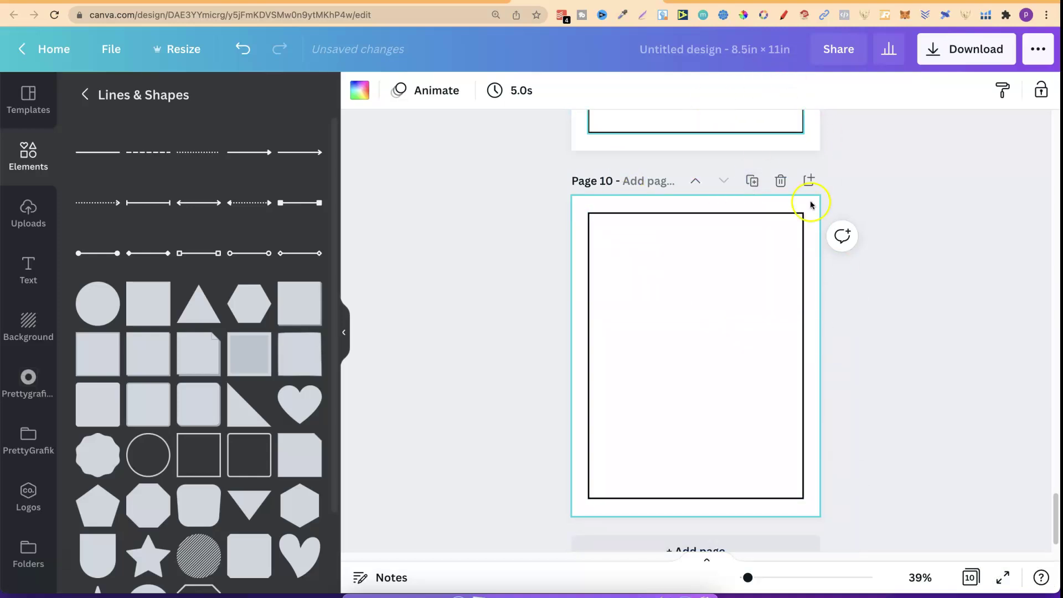
- Review pages 9 down to 5 in the thumbnail view and return to the scrolling view at page 5
click(706, 560)
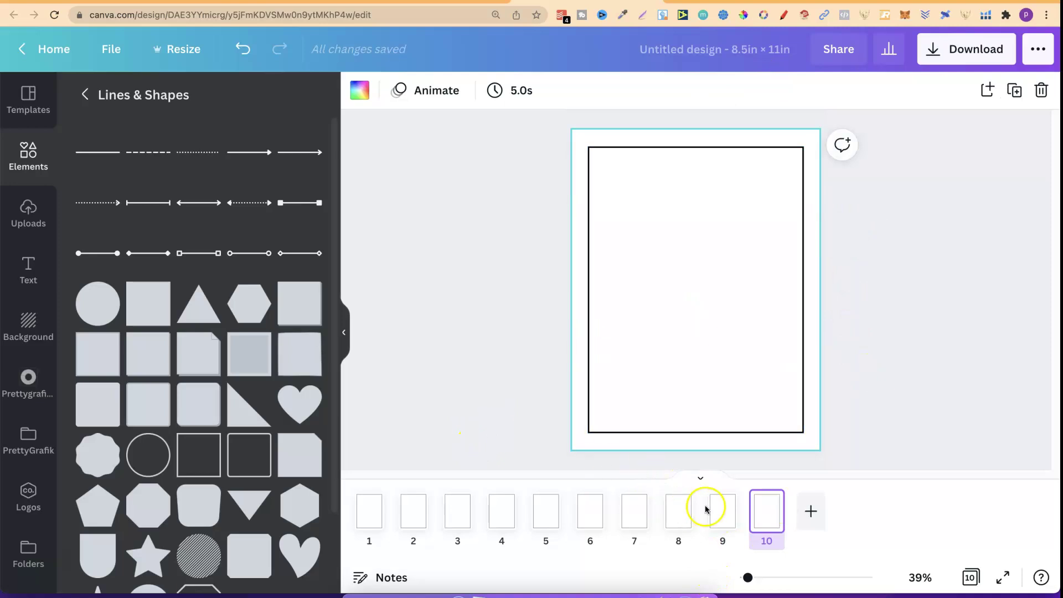
click(717, 510)
click(681, 514)
click(624, 507)
click(588, 507)
click(537, 508)
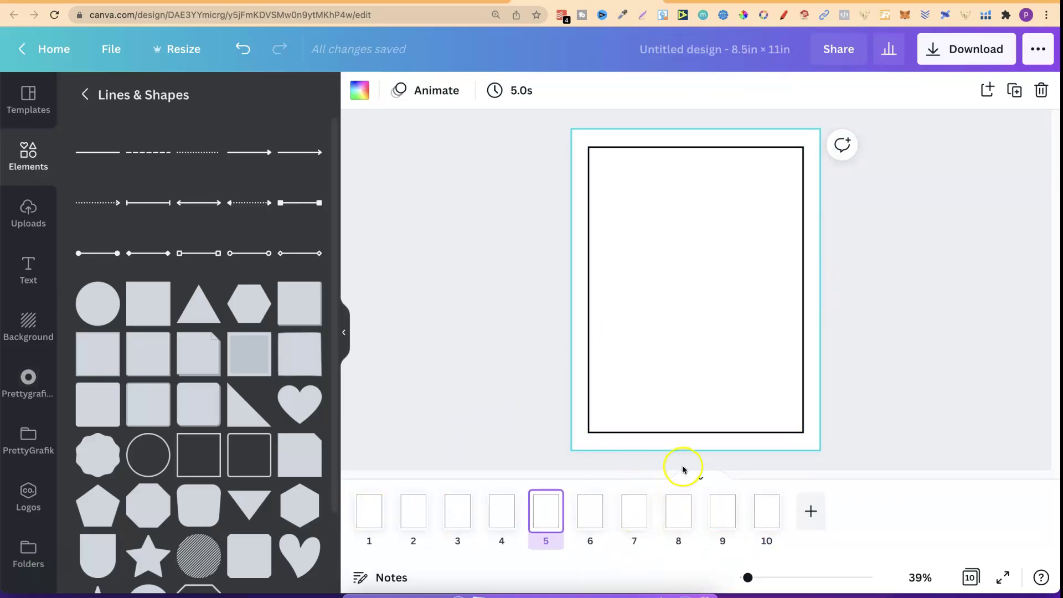
click(701, 478)
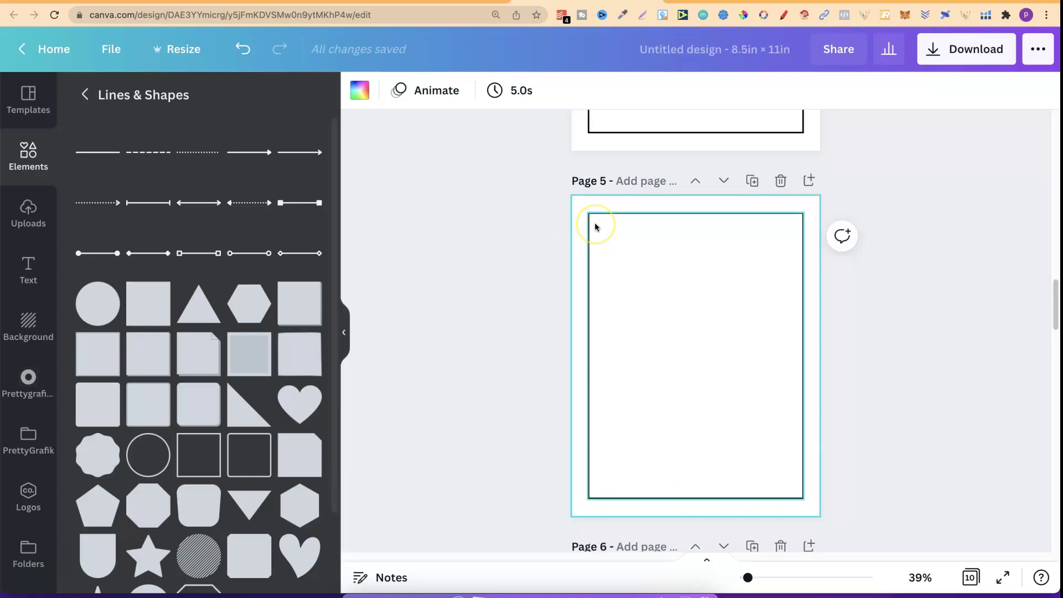
- Switch to the Creative Fabrica Black Lines Mega Bundle page, enter "digital stamps" as the search term and dismiss the suggestions
click(833, 1)
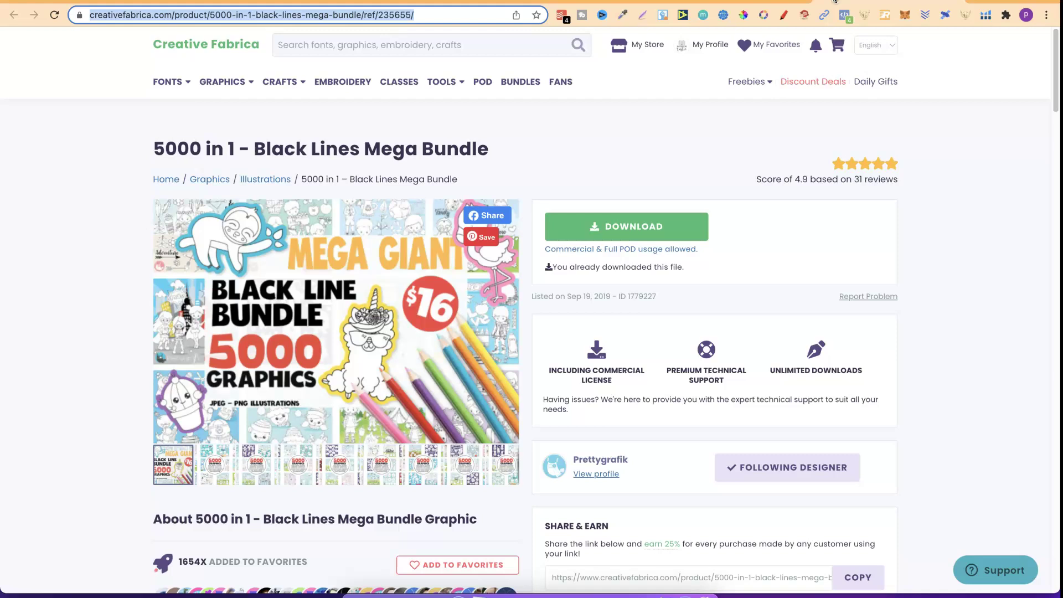
click(480, 43)
text(digital stamps)
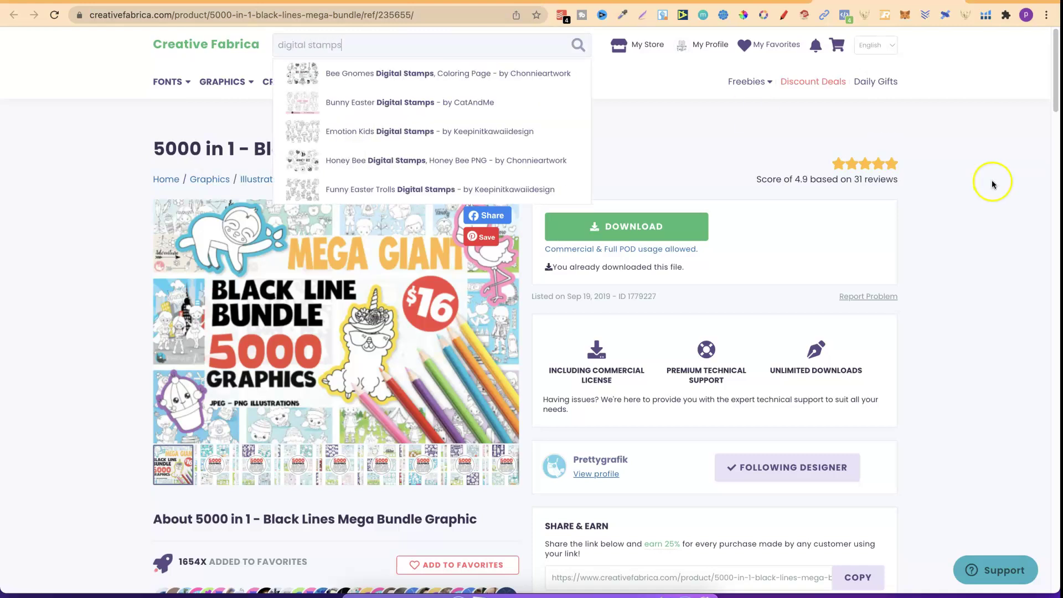
click(956, 204)
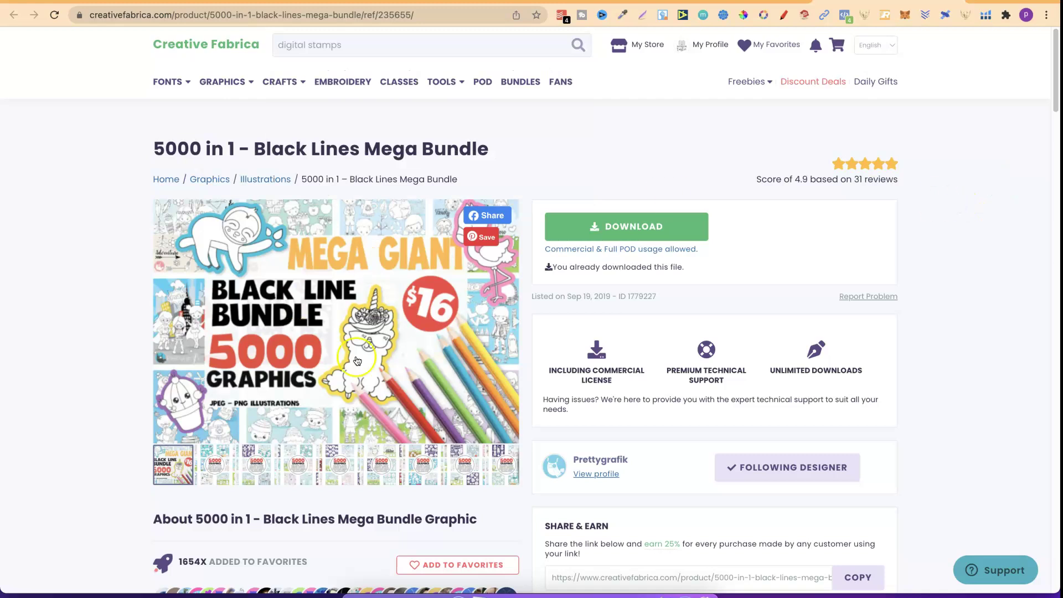
click(430, 285)
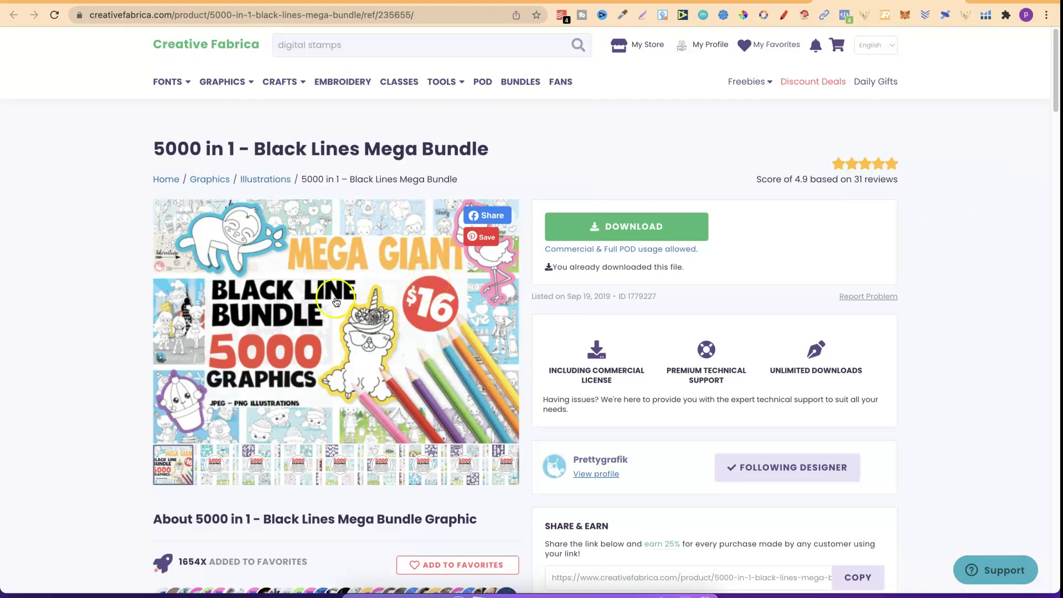
click(478, 152)
click(431, 243)
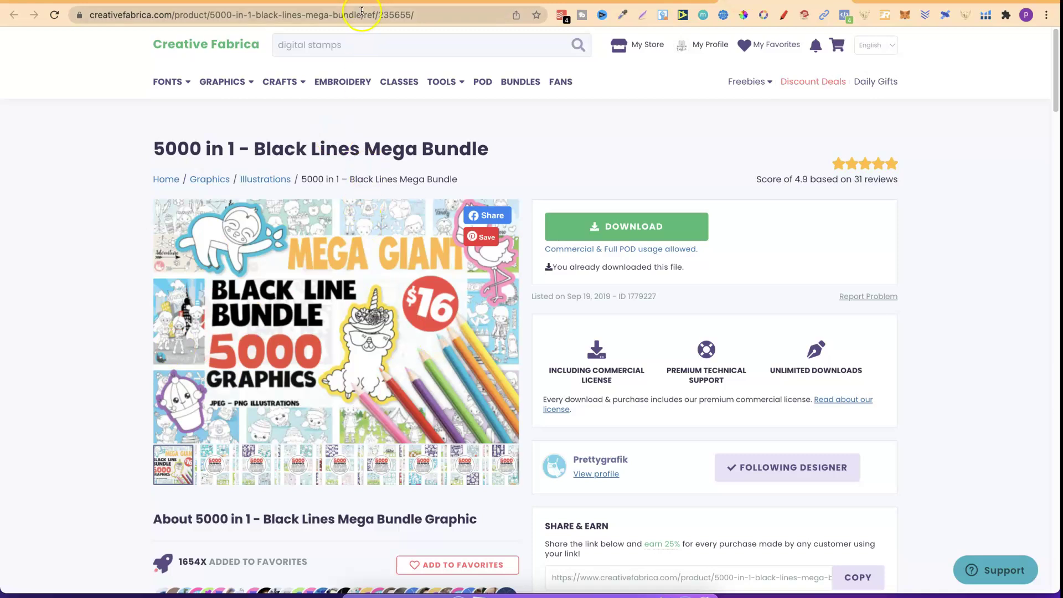
- Switch back to Canva, browse the PrettyGrafik folder and open its Prettygrafik: Seaside #2 subfolder
click(518, 2)
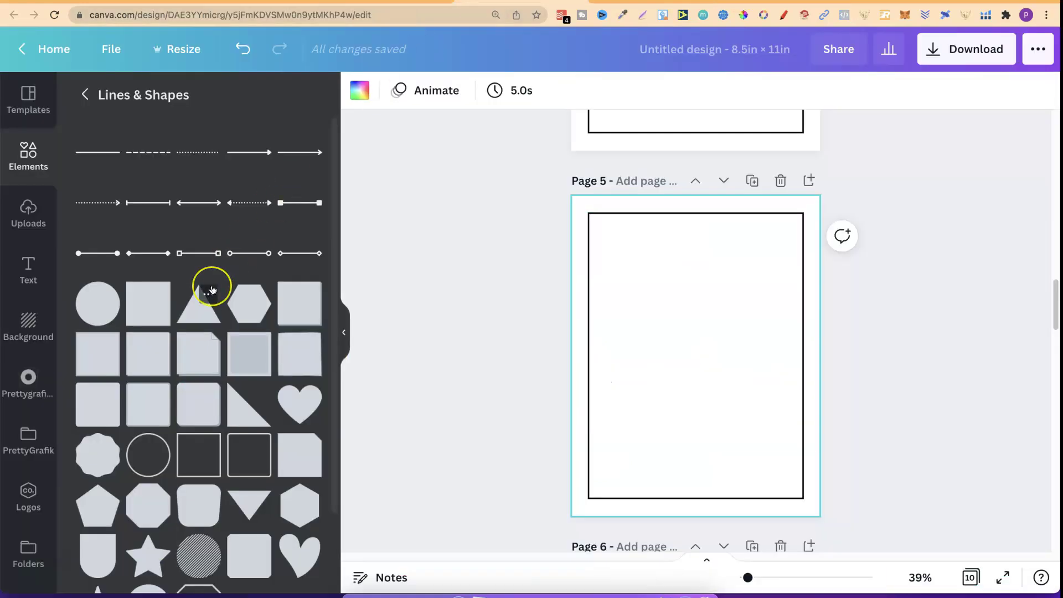
click(28, 438)
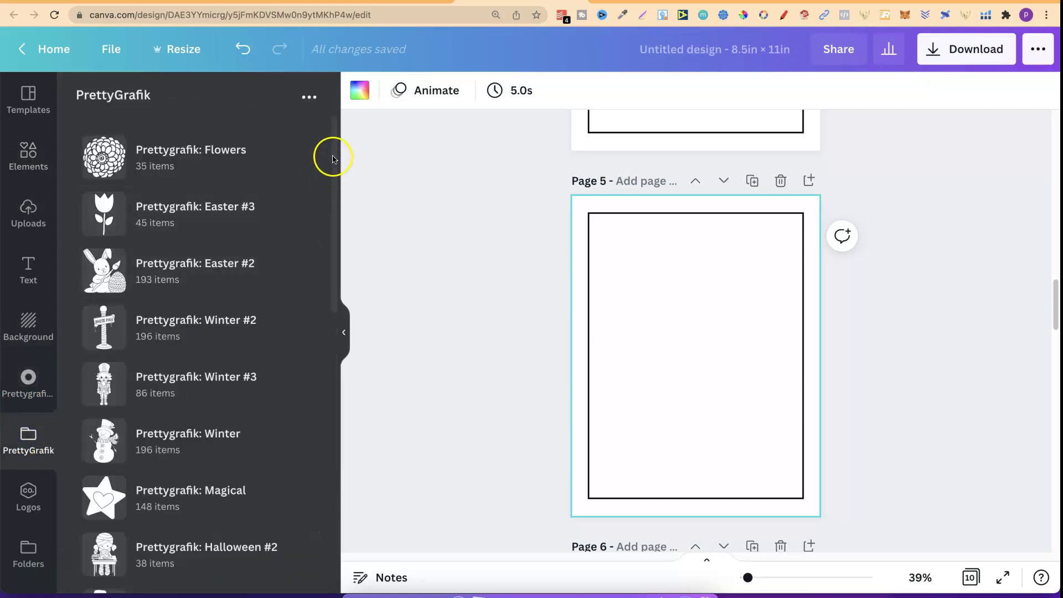
scroll(336, 147, down, 1)
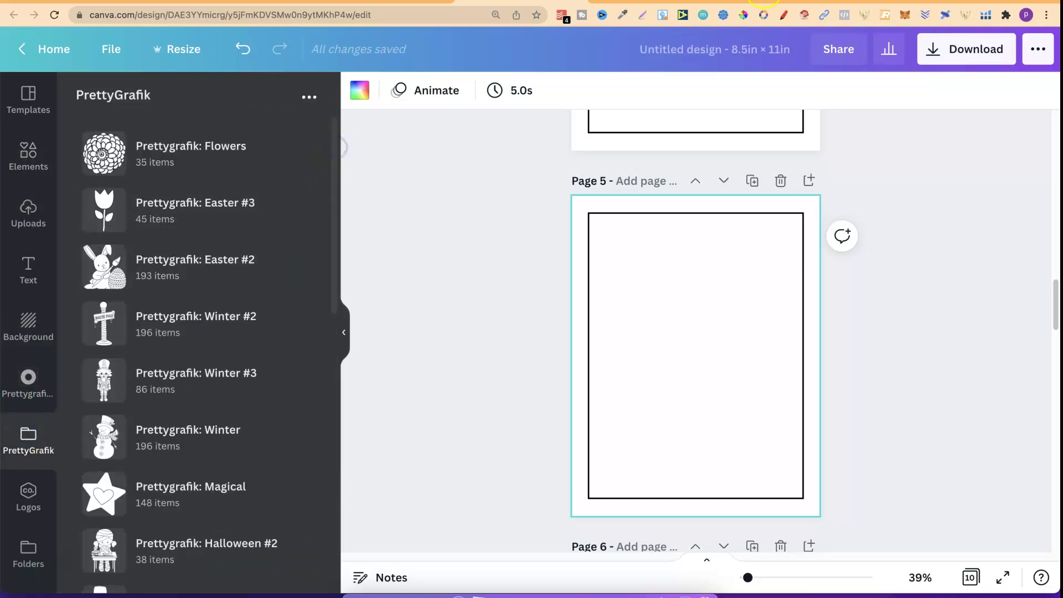
click(764, 1)
click(476, 1)
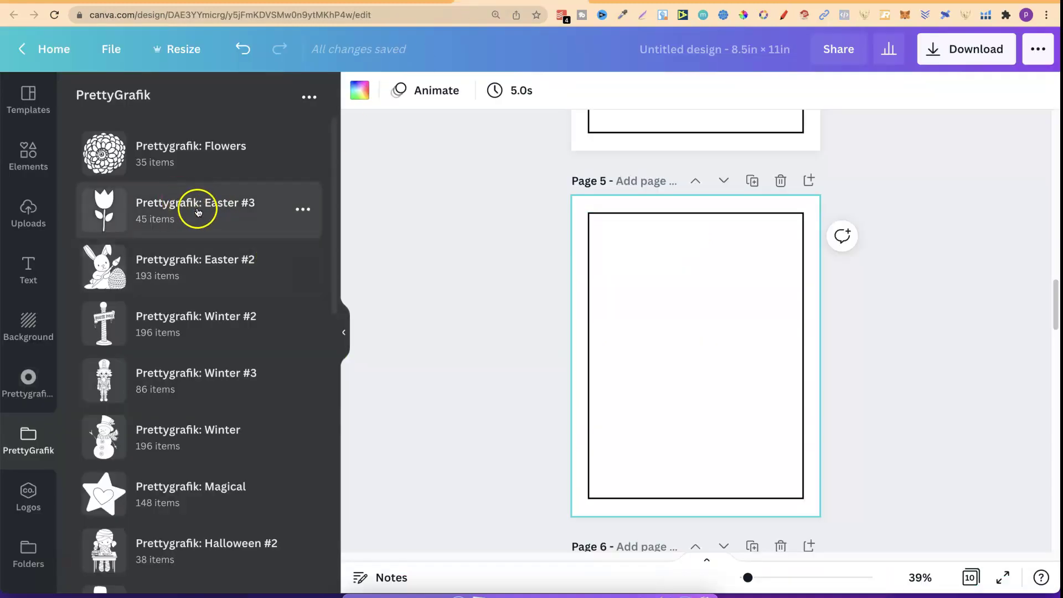
scroll(328, 310, down, 3)
scroll(328, 329, down, 2)
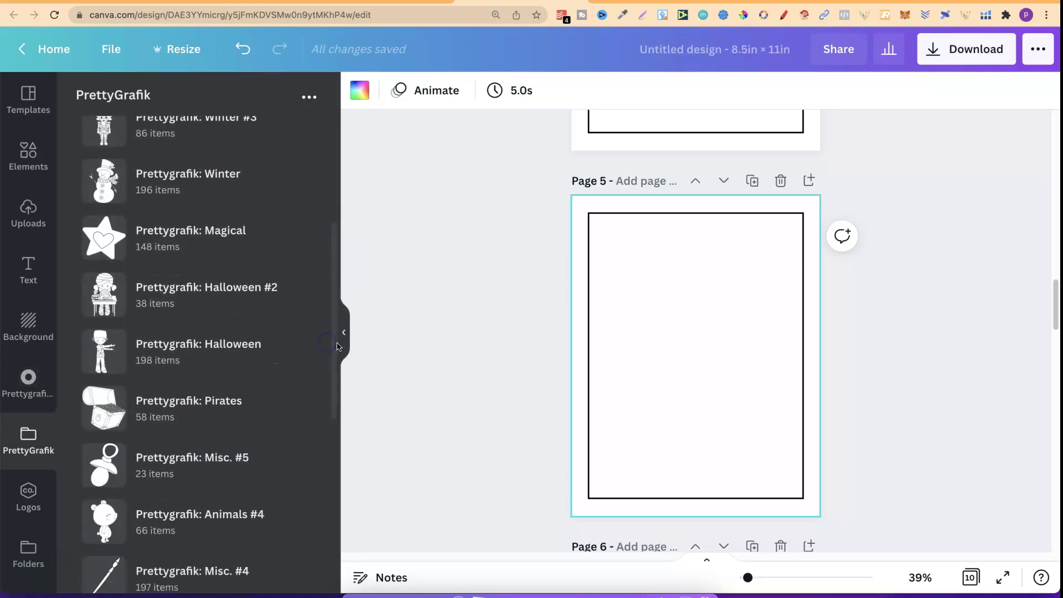
scroll(334, 347, down, 3)
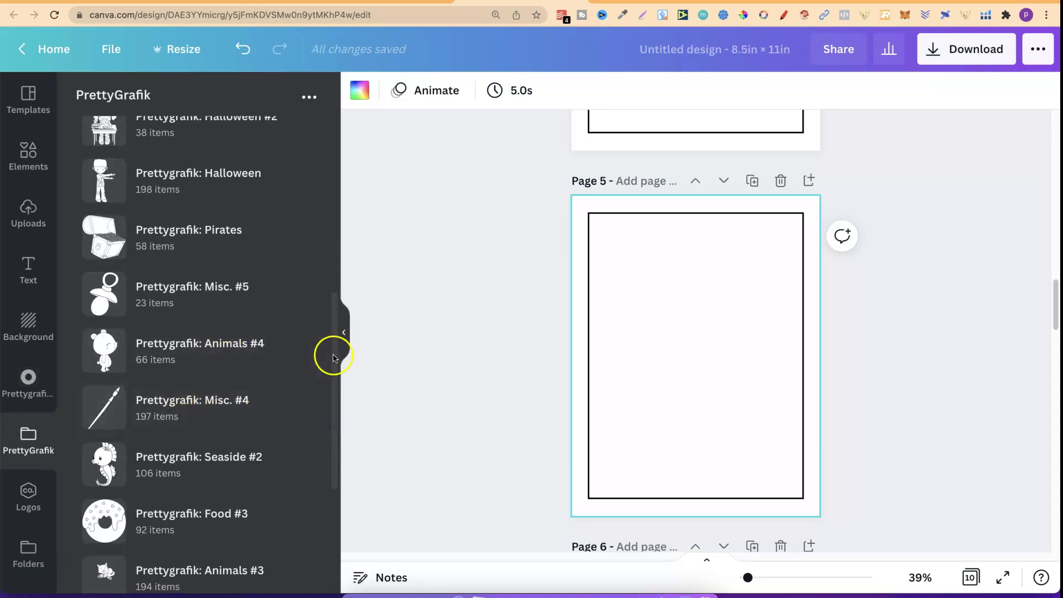
scroll(336, 382, down, 3)
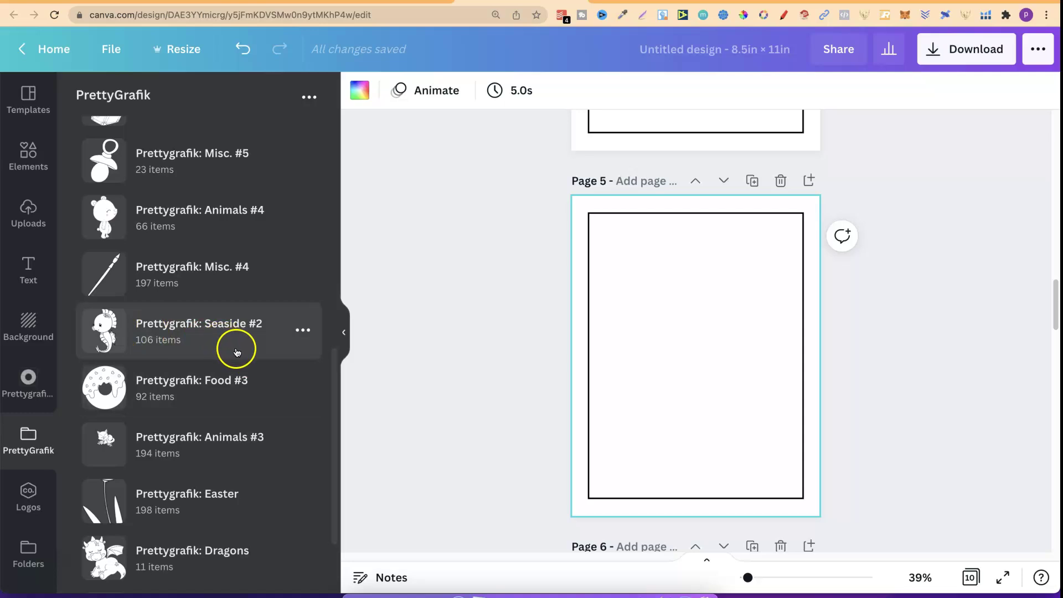
click(227, 332)
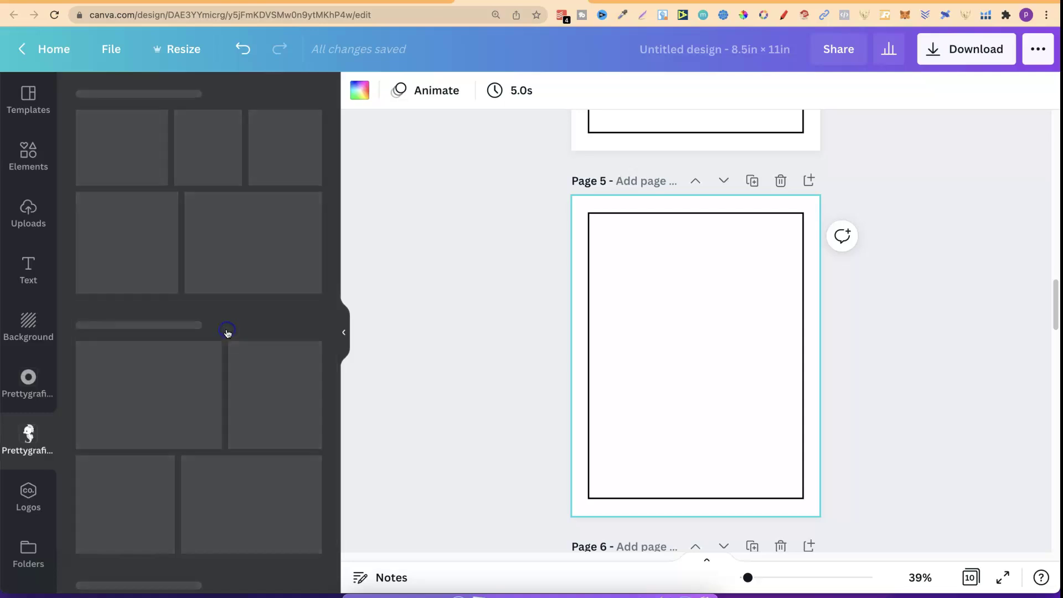
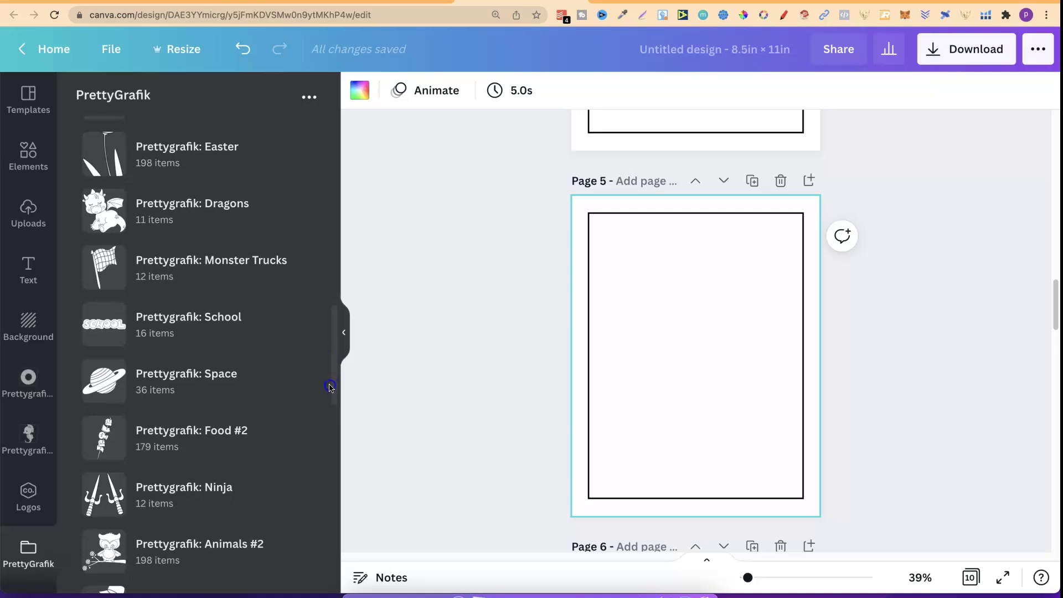
- Open the Prettygrafik: Seaside subfolder, look at Seaside #2 and return to the Seaside graphics
drag(334, 380, 344, 505)
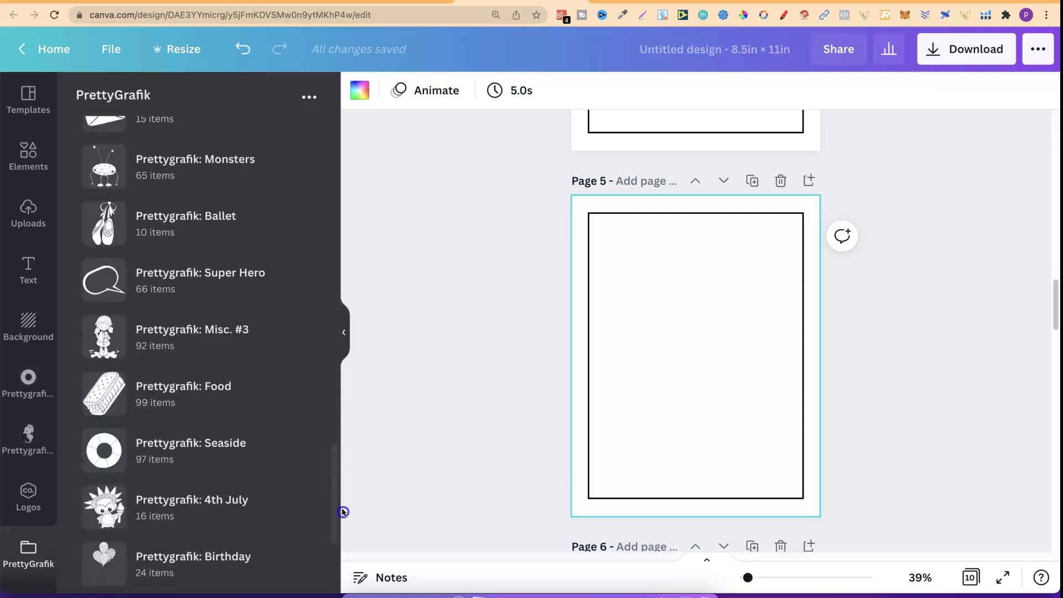
click(257, 468)
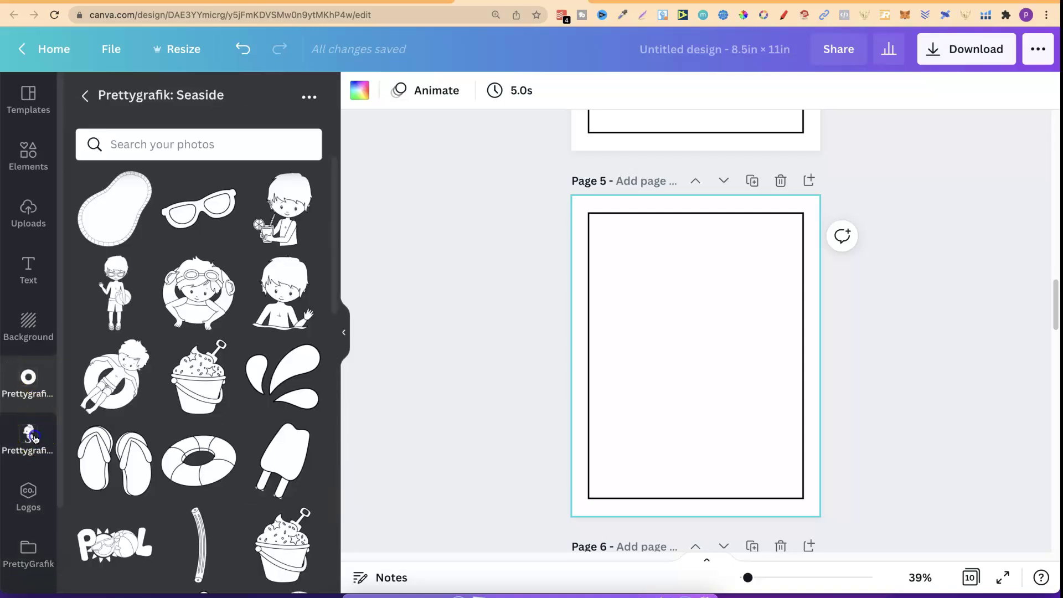
click(35, 438)
click(28, 385)
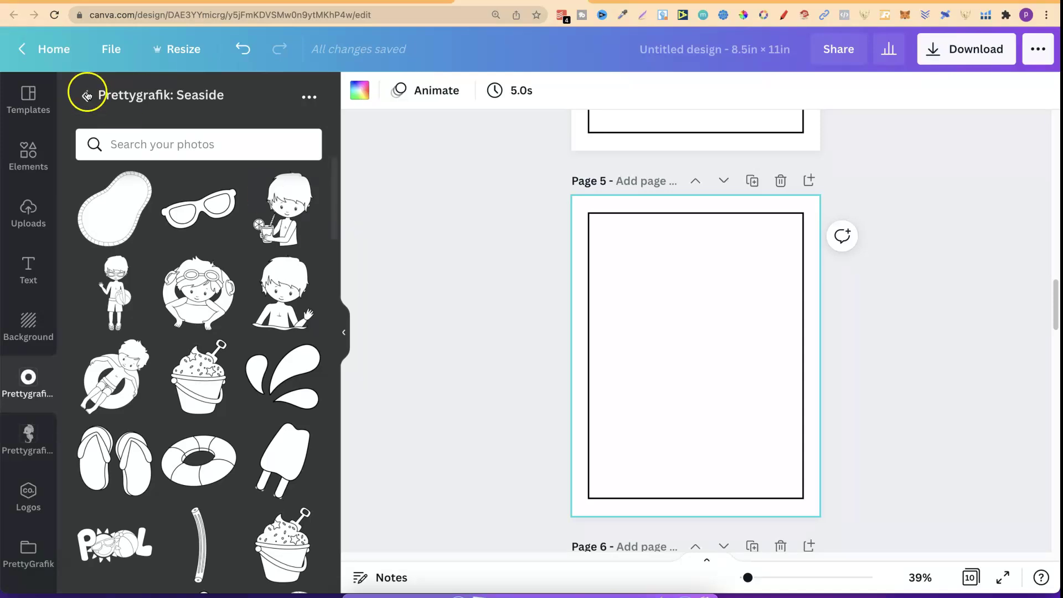
click(258, 1)
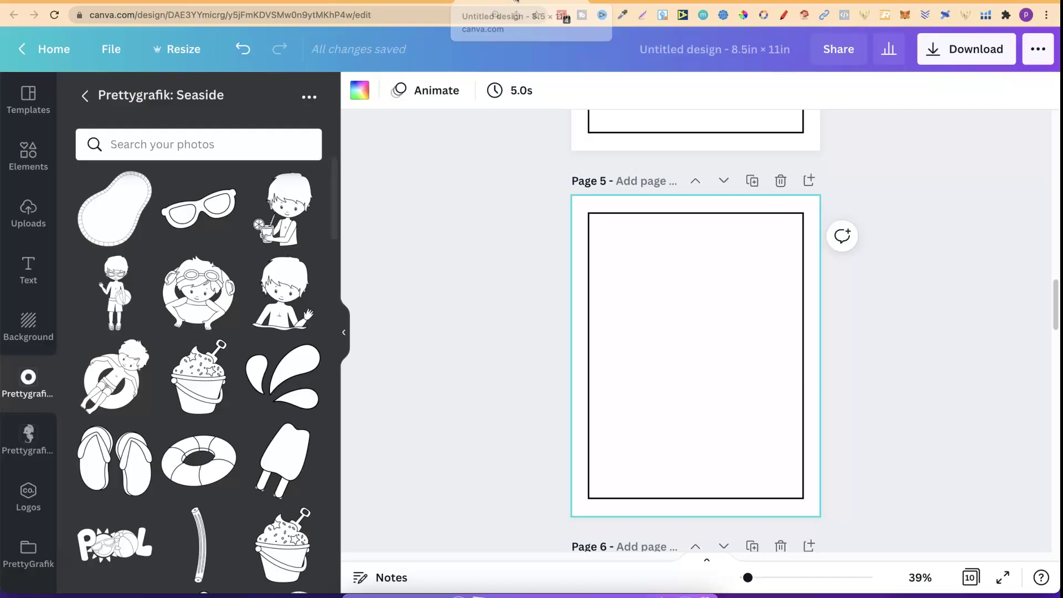
click(512, 2)
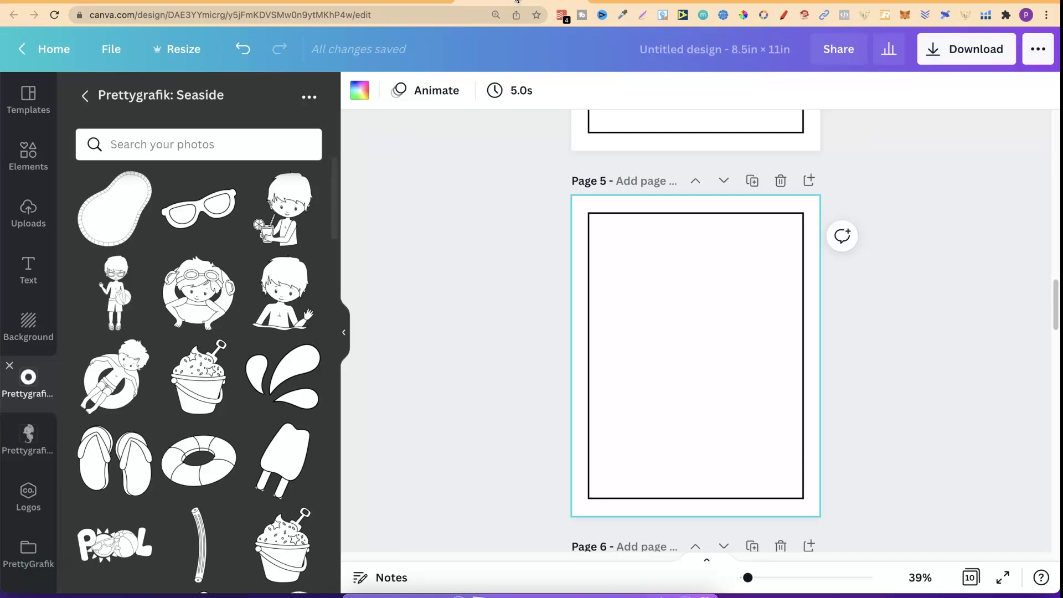
- Insert the underwater seabed scene from the Prettygrafik: Seaside #2 folder on page 1 and enlarge it beyond the border's width
drag(1055, 319, 1056, 121)
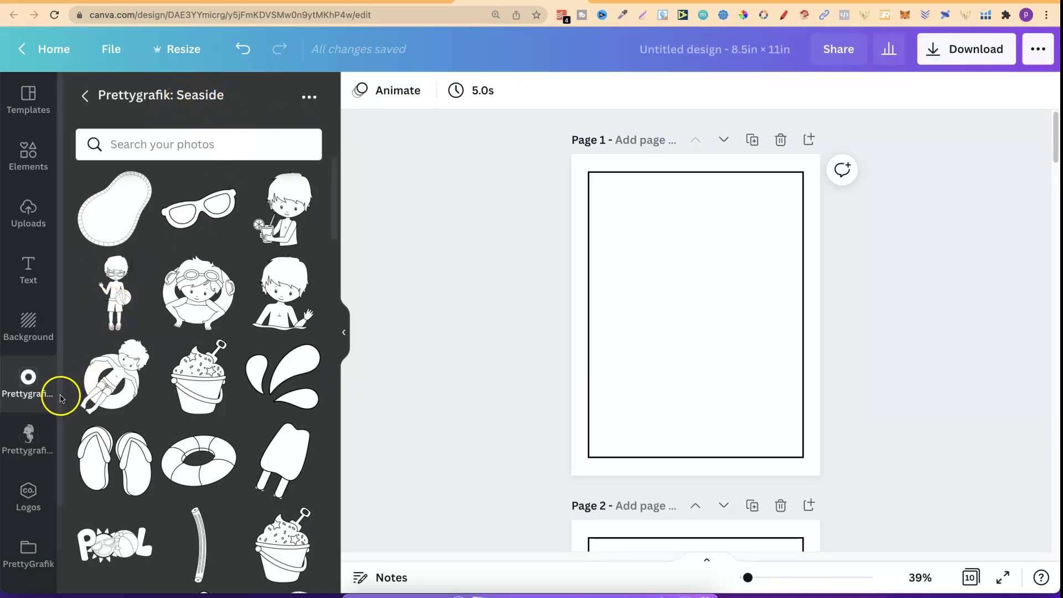
click(38, 439)
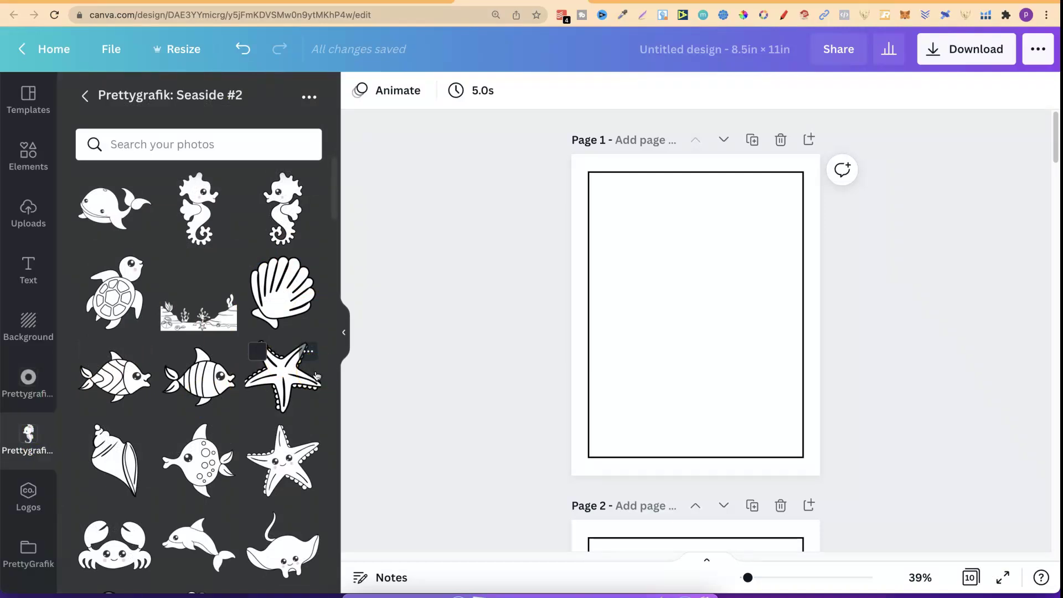
click(220, 301)
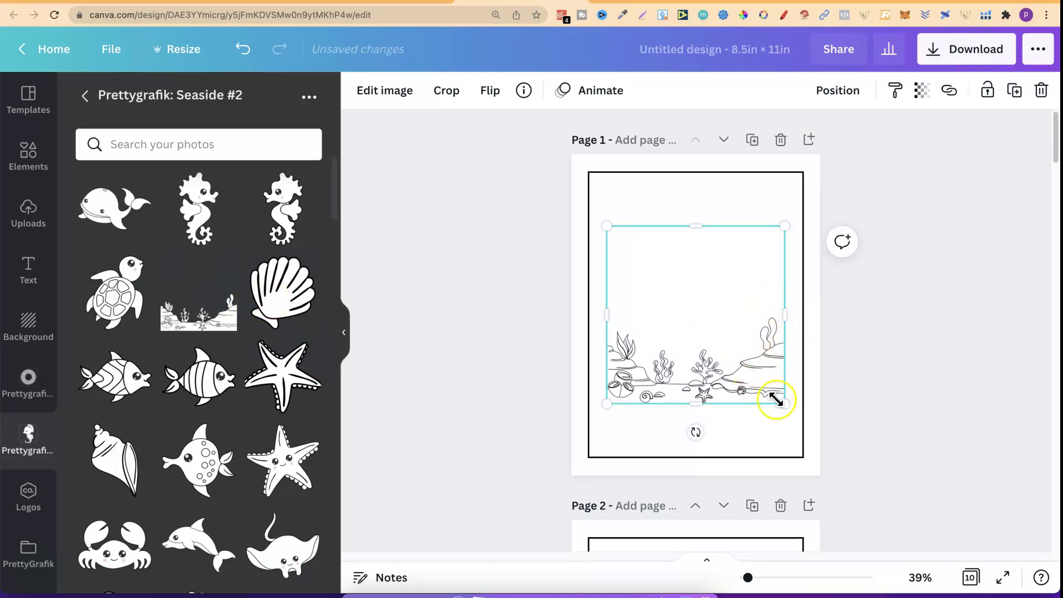
drag(781, 405, 838, 457)
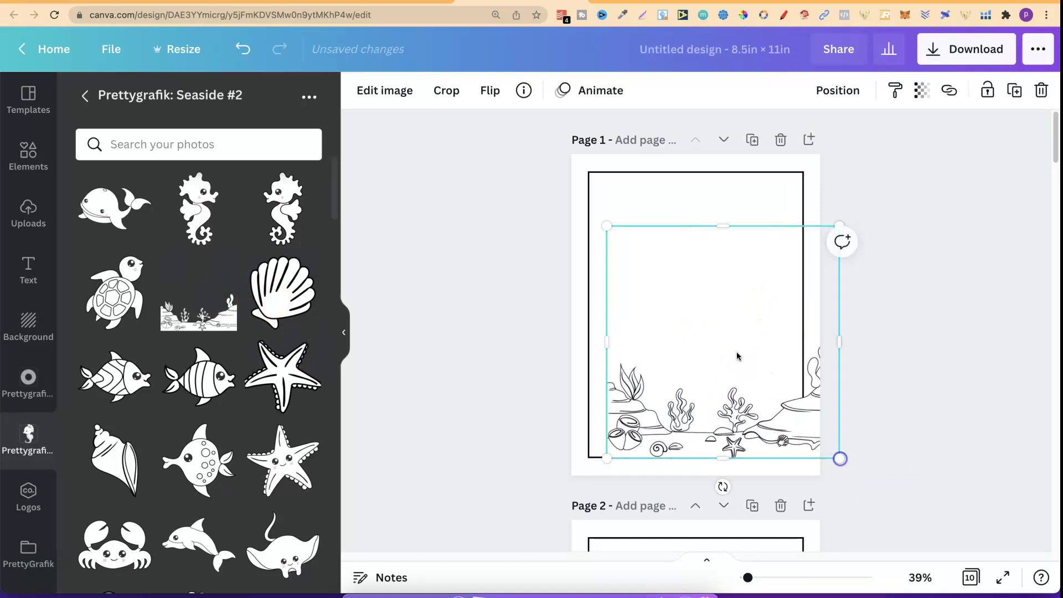
- Reposition and crop the seabed scene so its left, right and bottom edges line up with page 1's black border
mouse_move(608, 228)
mouse_down()
mouse_move(566, 206)
mouse_move(610, 225)
mouse_up()
drag(736, 296, 729, 297)
drag(755, 330, 745, 327)
drag(580, 342, 589, 342)
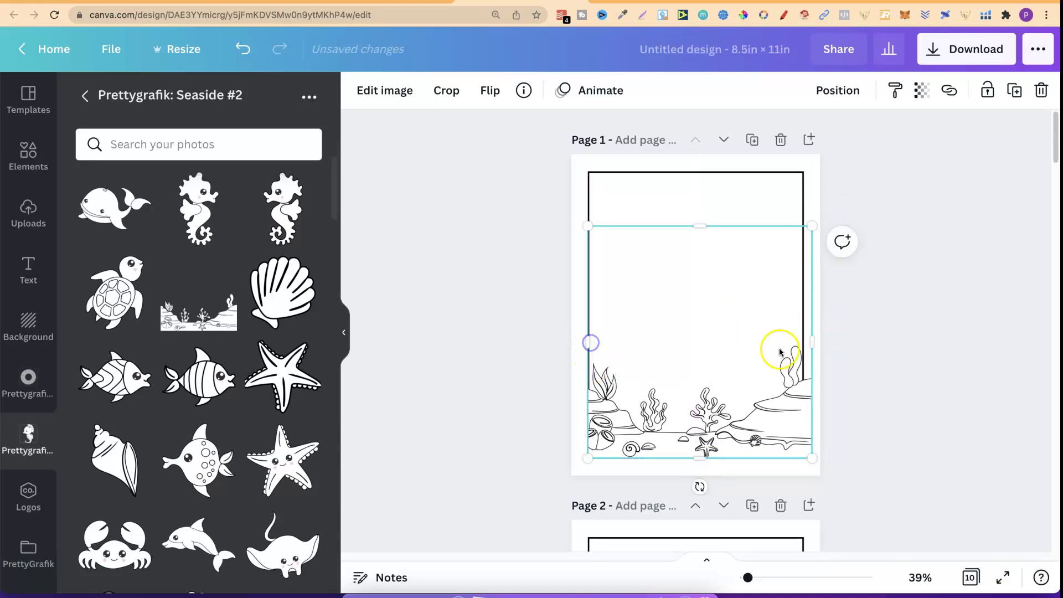
drag(803, 342, 803, 341)
mouse_move(699, 455)
mouse_down()
mouse_move(700, 444)
mouse_move(699, 459)
mouse_up()
click(469, 369)
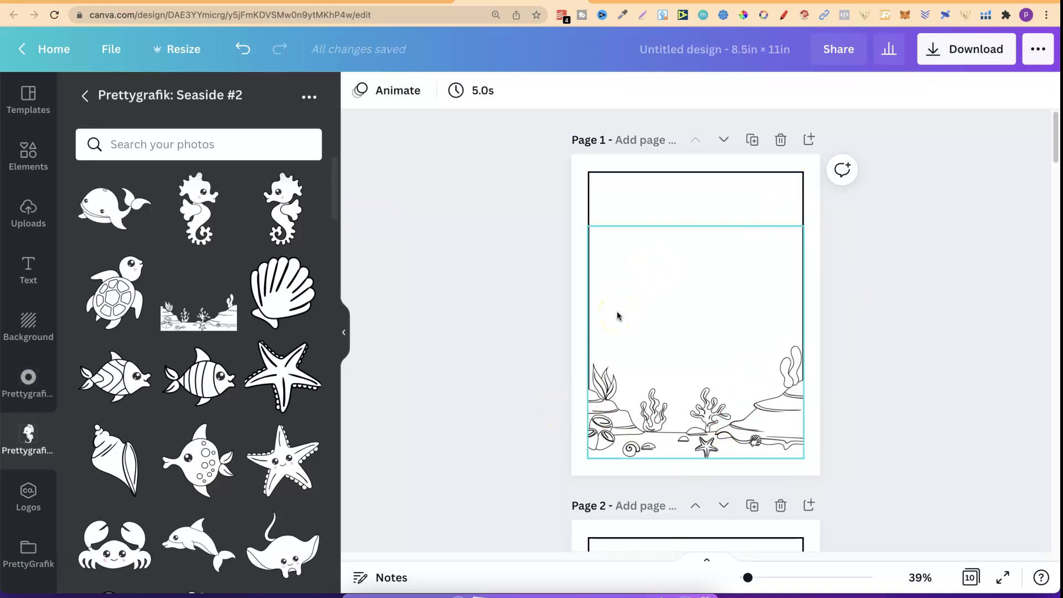
- Add the sea turtle graphic to page 1, shrink it and place it in the upper-left corner inside the border
click(108, 286)
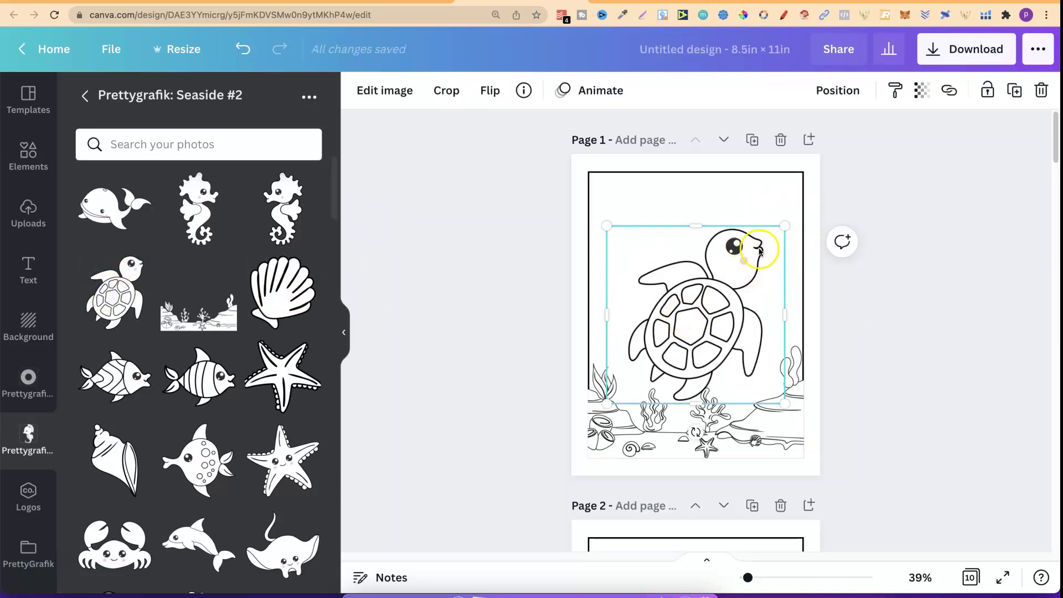
drag(781, 396, 742, 348)
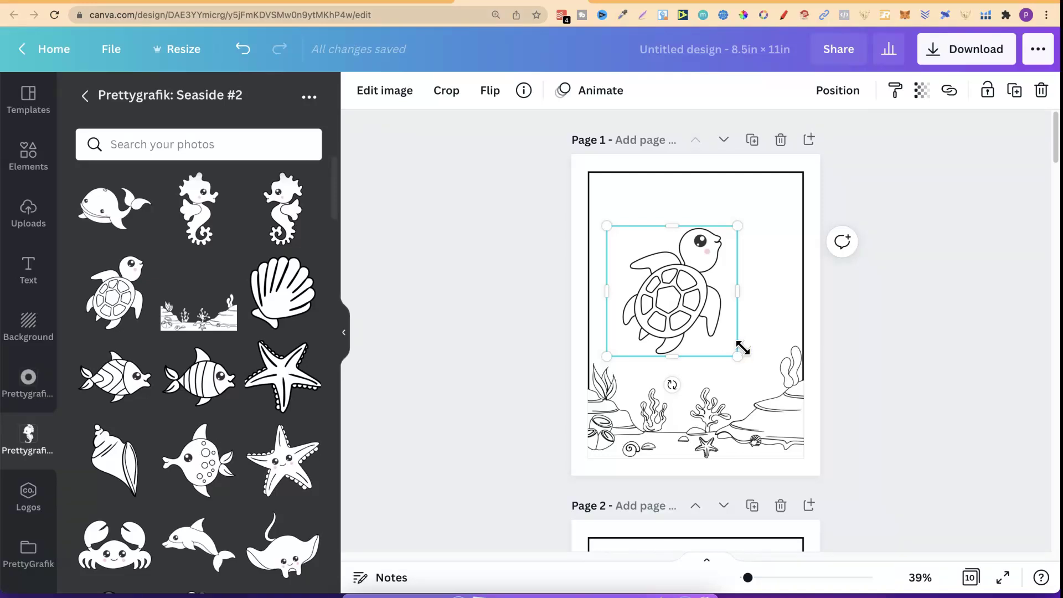
drag(690, 289, 662, 242)
drag(707, 312, 699, 302)
- Add the vertically striped fish, flip it horizontally, shrink it and place it below and to the right of the turtle
click(198, 376)
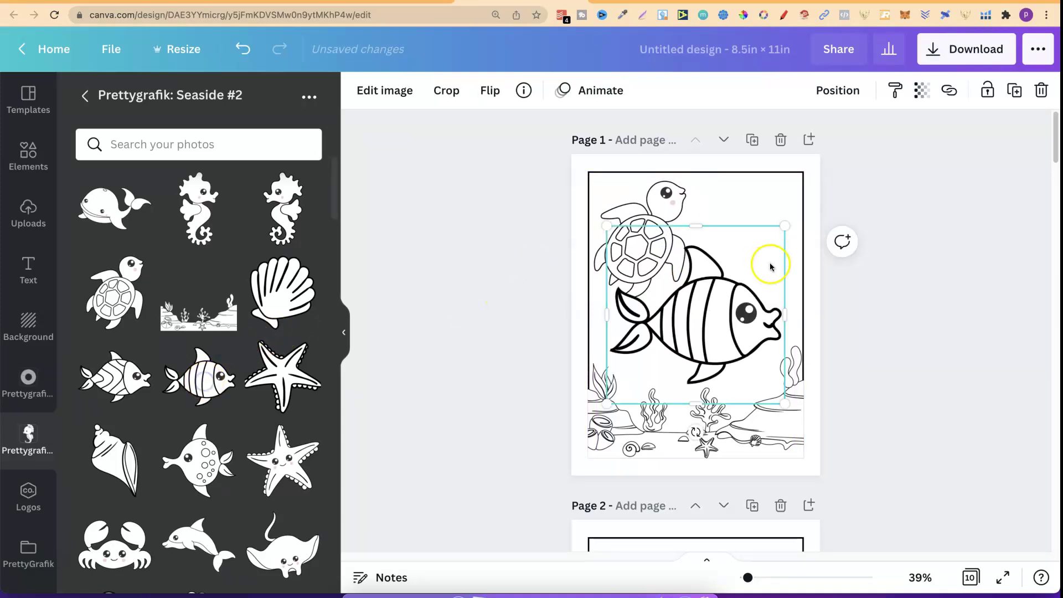
click(496, 90)
click(508, 131)
drag(785, 226, 689, 320)
drag(663, 358, 728, 346)
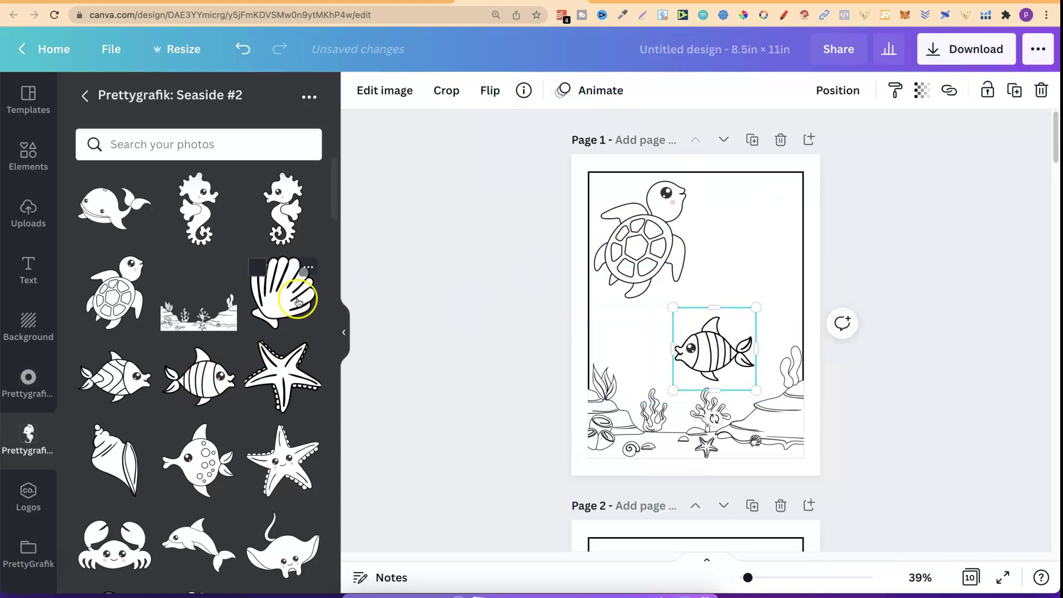
drag(333, 202, 337, 257)
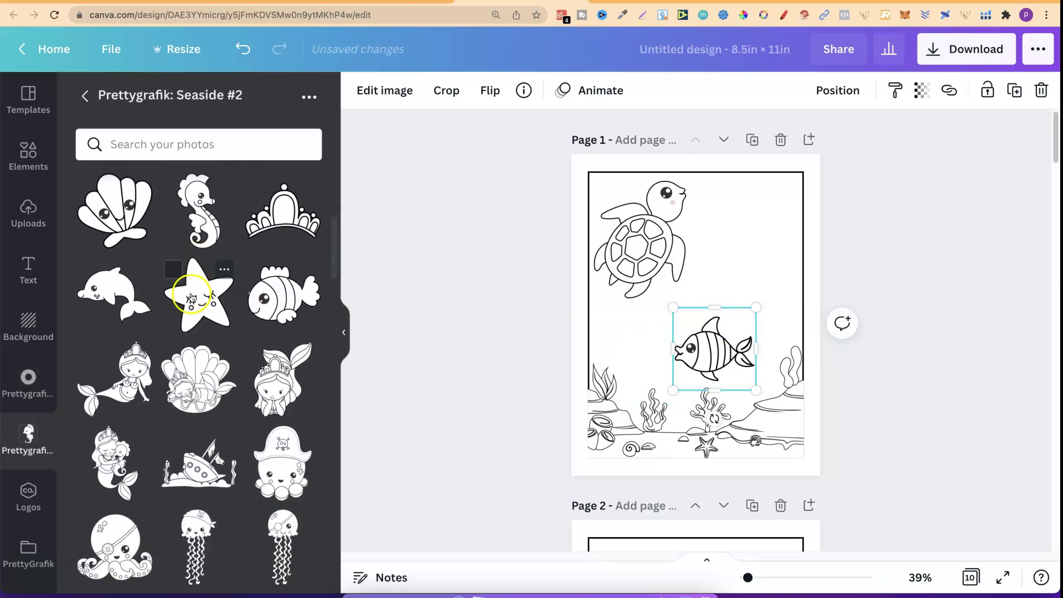
click(106, 292)
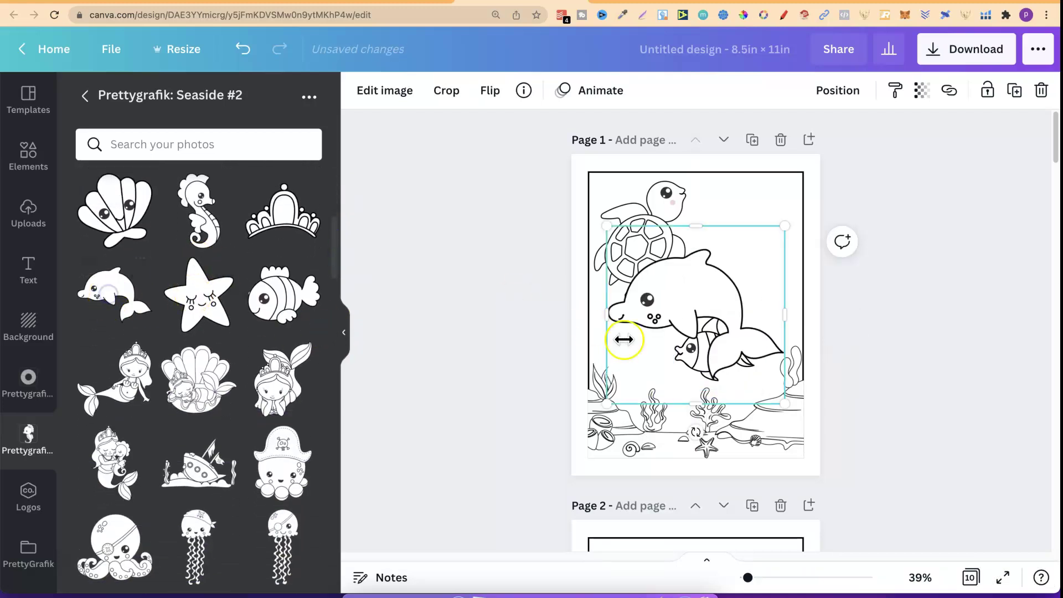
drag(607, 403, 731, 235)
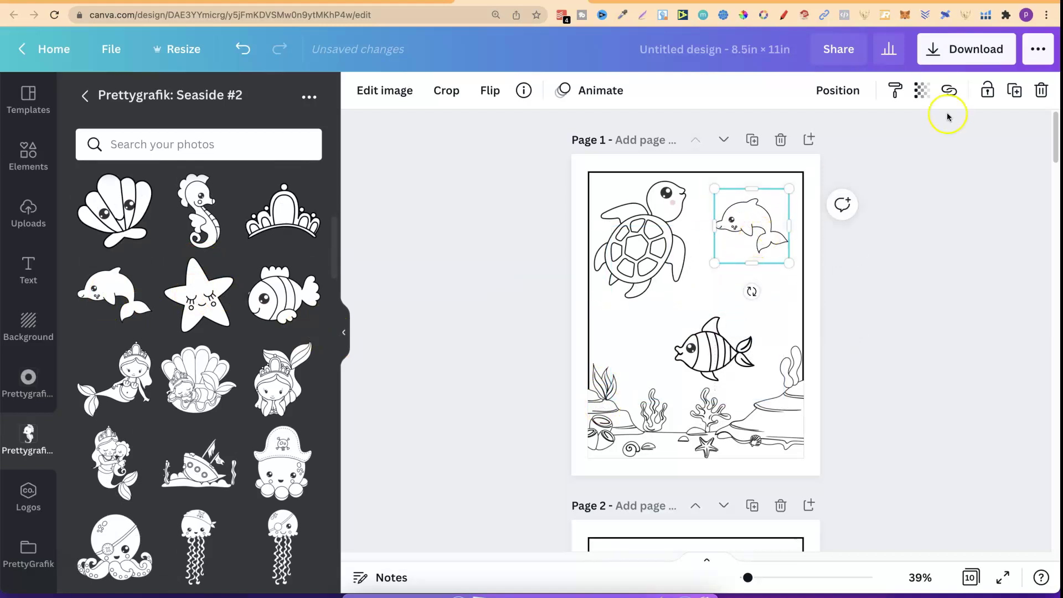
click(1041, 91)
- Add a rising trail of three progressively smaller bubbles above the striped fish's mouth, shifting the fish slightly toward the right border
drag(335, 256, 337, 314)
click(277, 508)
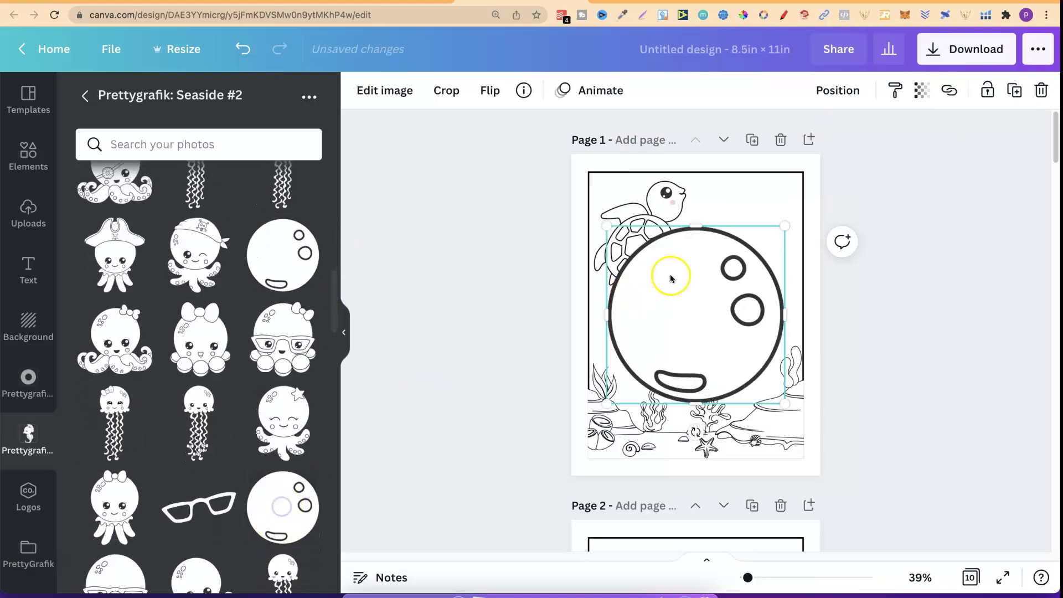
drag(781, 227, 616, 364)
click(717, 350)
drag(717, 350, 739, 338)
drag(622, 392, 723, 320)
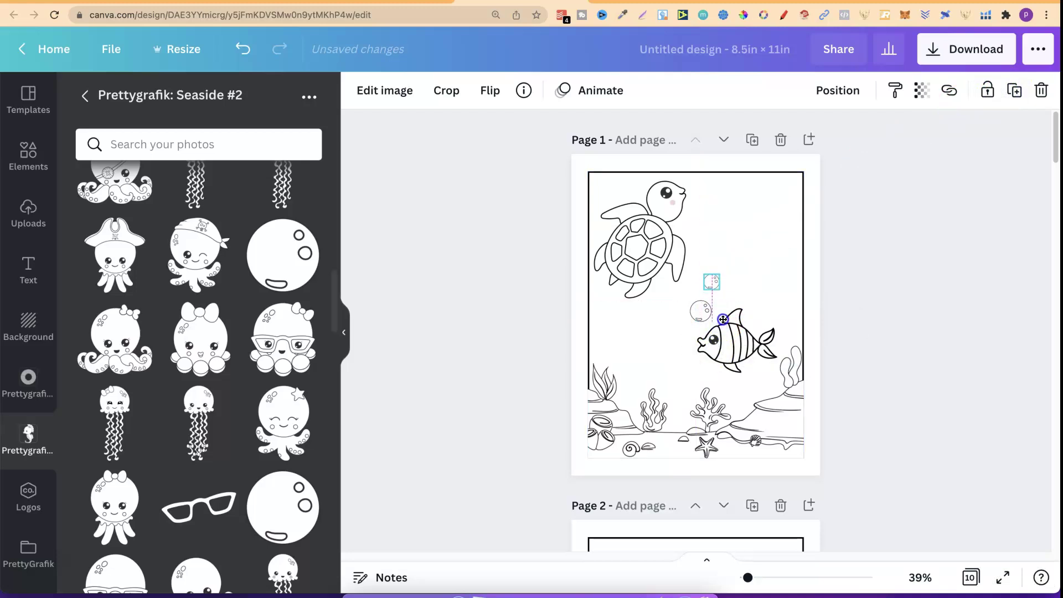
click(1014, 90)
mouse_move(726, 275)
mouse_down()
mouse_move(725, 254)
mouse_move(735, 289)
mouse_up()
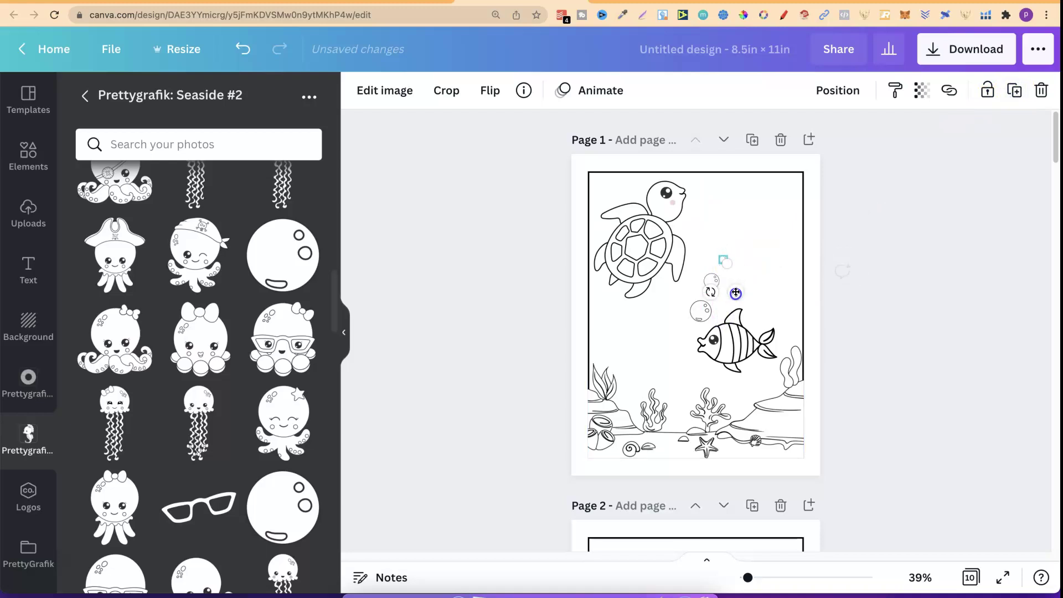
click(915, 374)
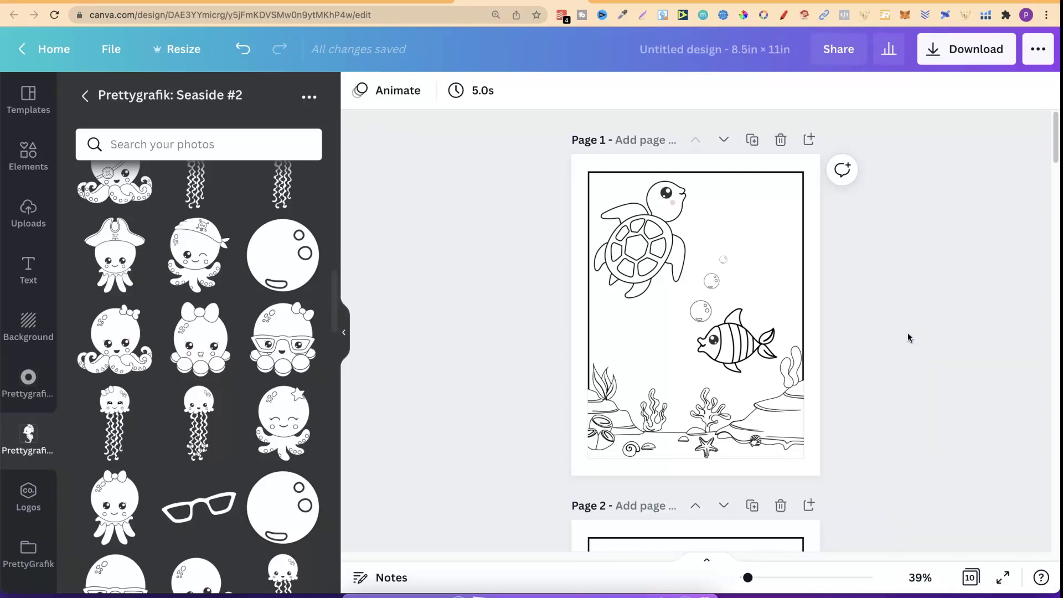
- Switch to the Creative Fabrica Black Lines Mega Bundle page and return to the Canva design
click(902, 63)
click(768, 7)
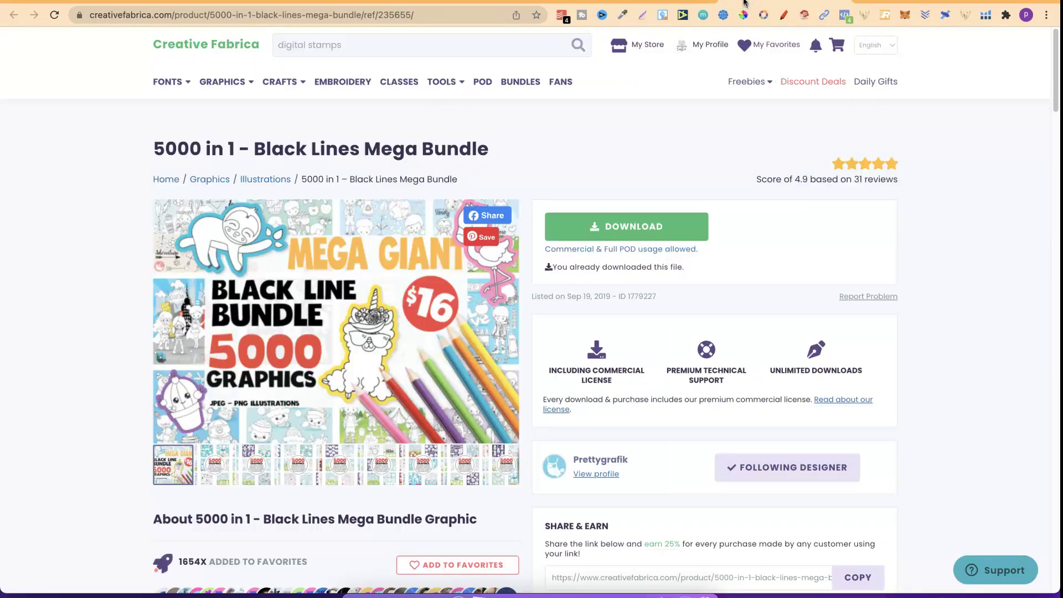
click(505, 2)
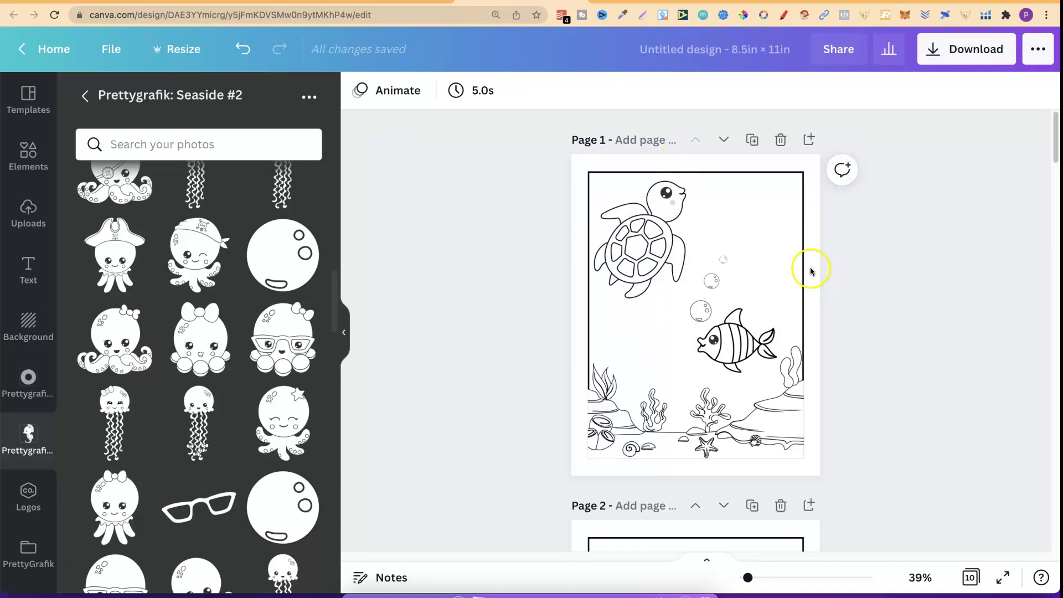
click(117, 422)
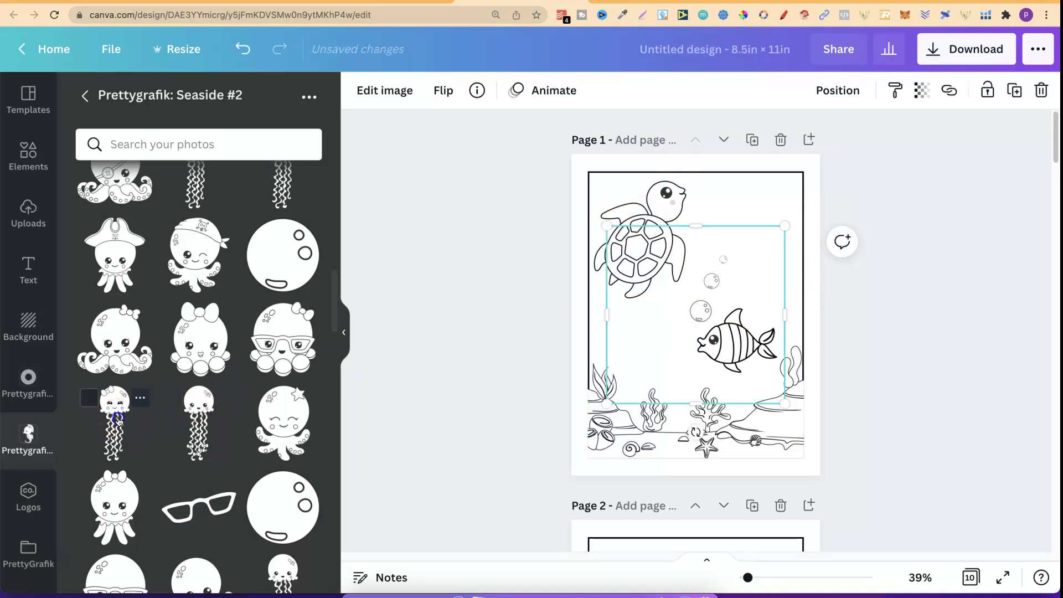
drag(784, 227, 749, 285)
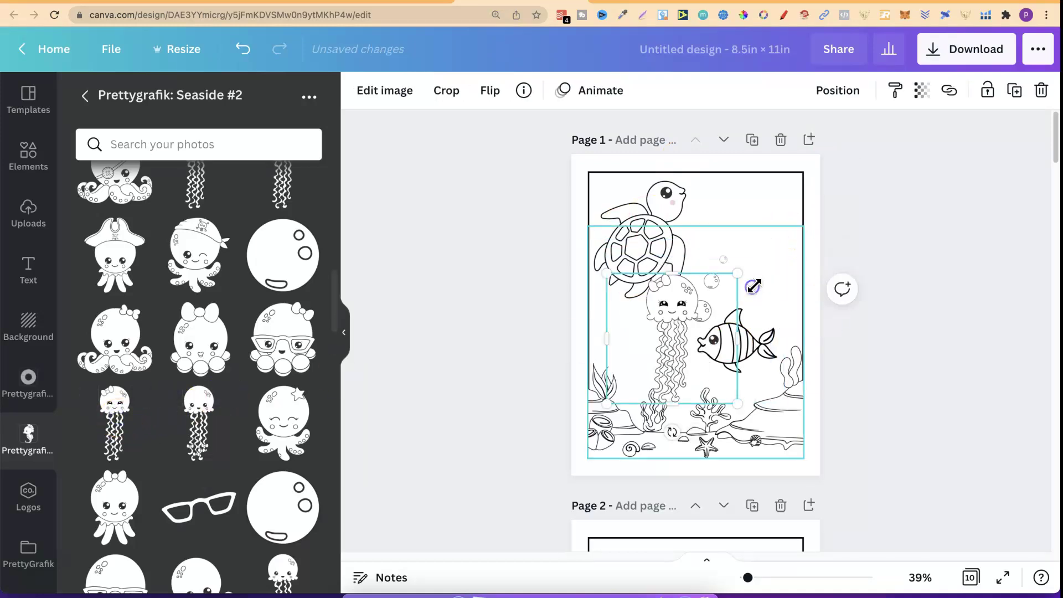
click(1041, 90)
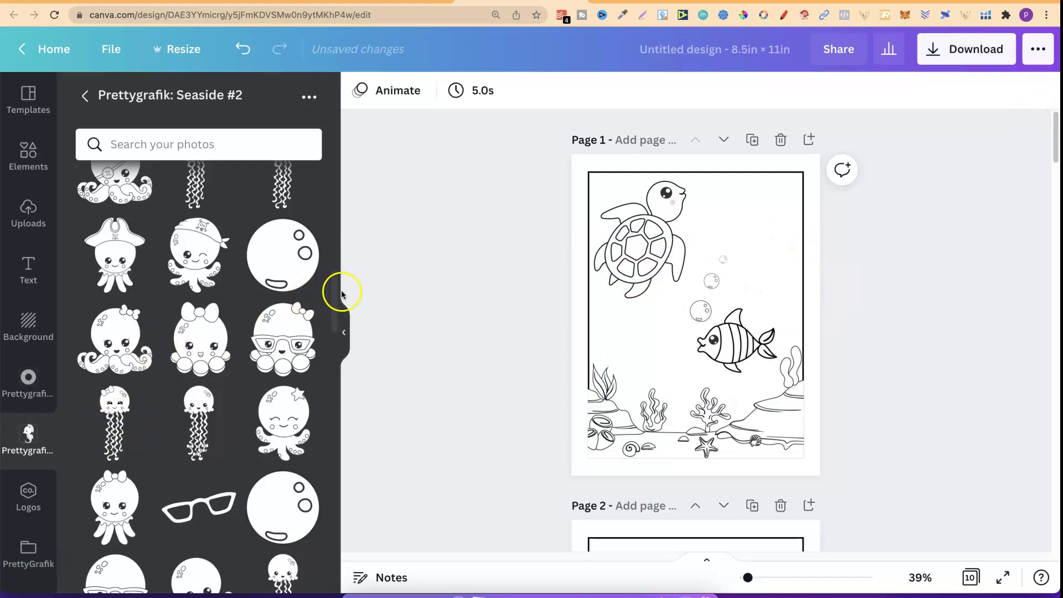
- Browse the remaining Prettygrafik: Seaside #2 graphics to the end of the folder, checking the Creative Fabrica bundle page in between
drag(330, 289, 333, 317)
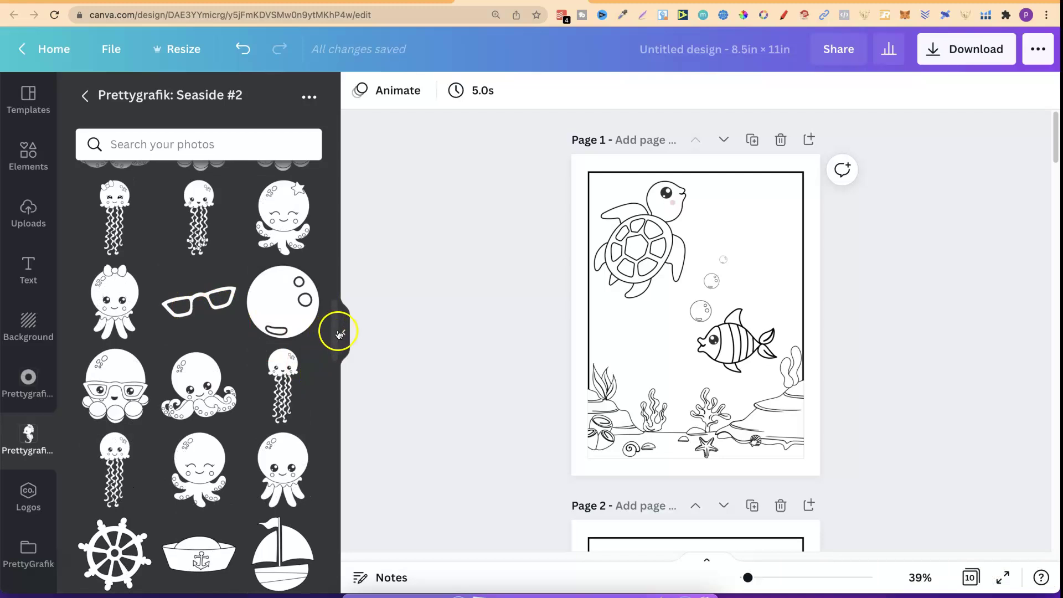
click(339, 356)
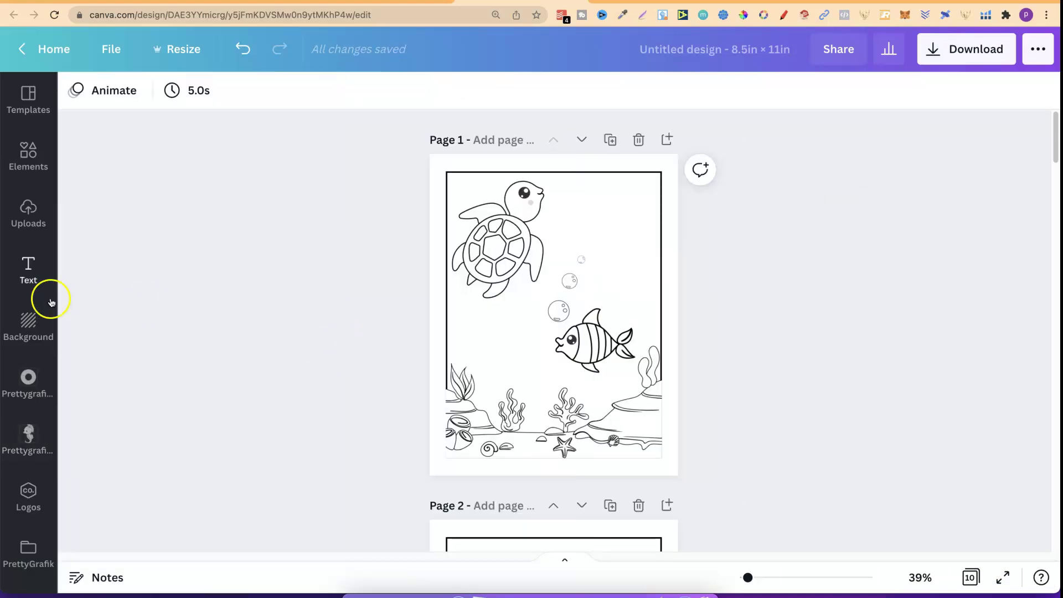
click(28, 438)
scroll(335, 363, down, 5)
drag(335, 364, 328, 384)
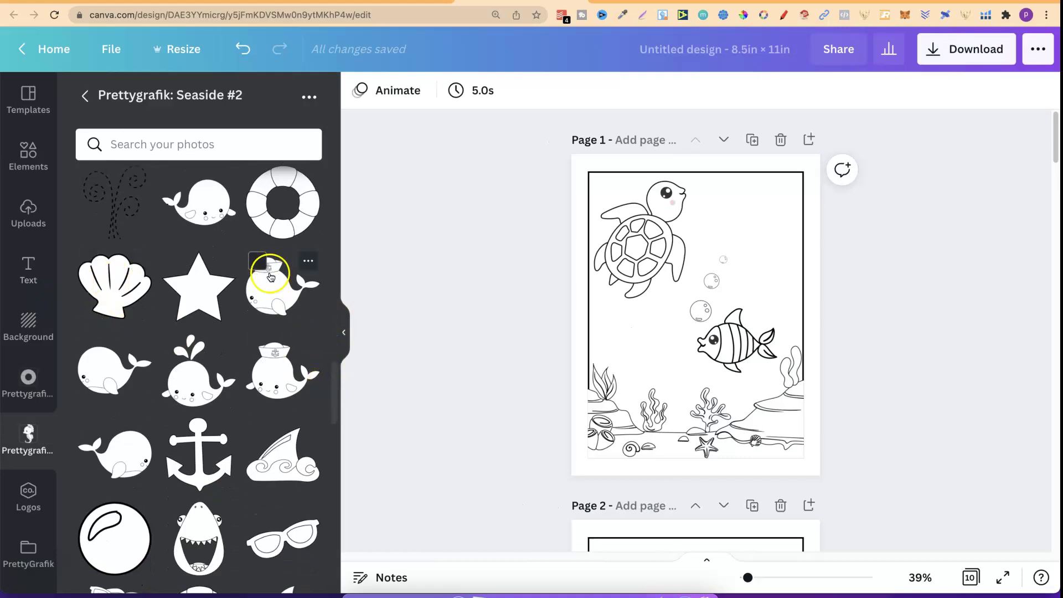
drag(337, 379, 337, 403)
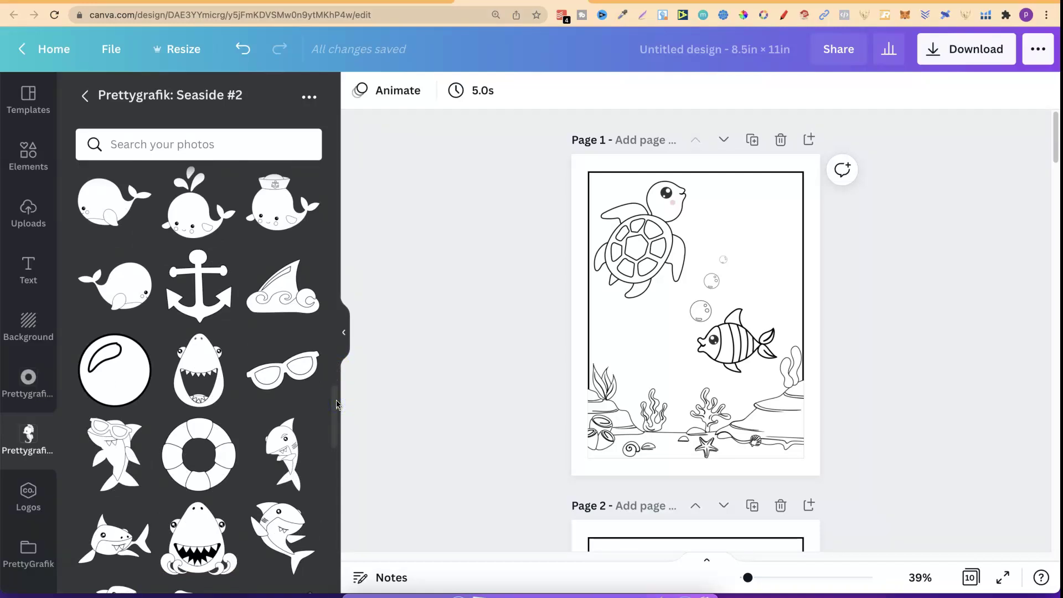
key(ctrl+Tab)
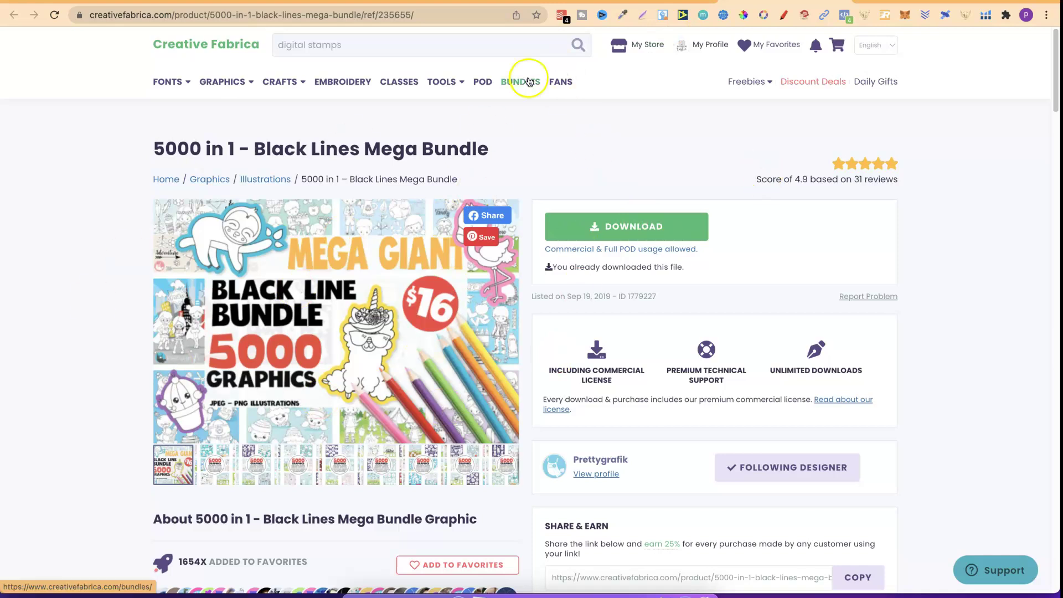
key(ctrl+shift+Tab)
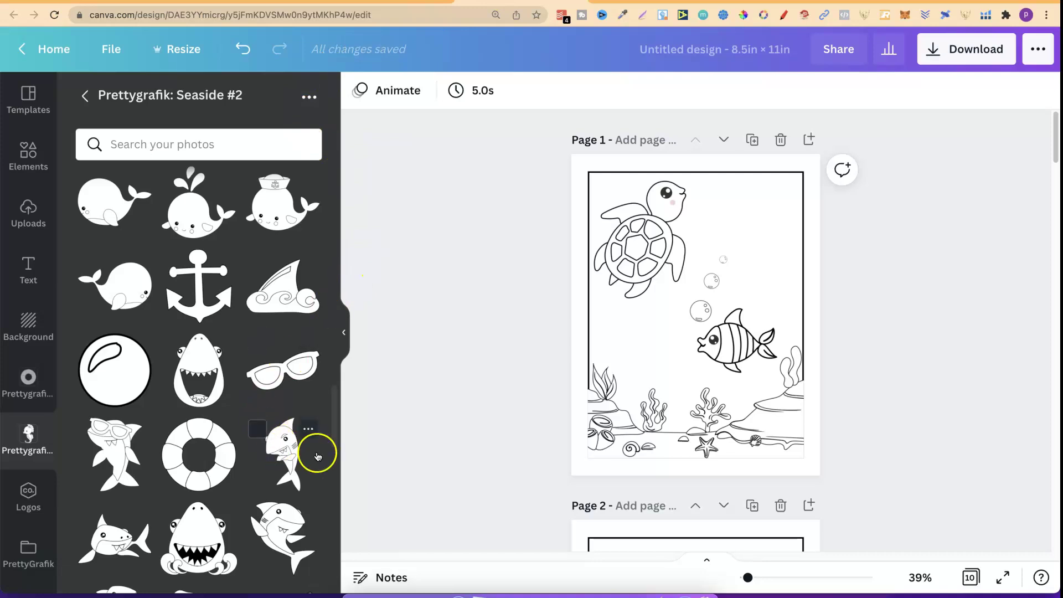
drag(335, 396, 338, 555)
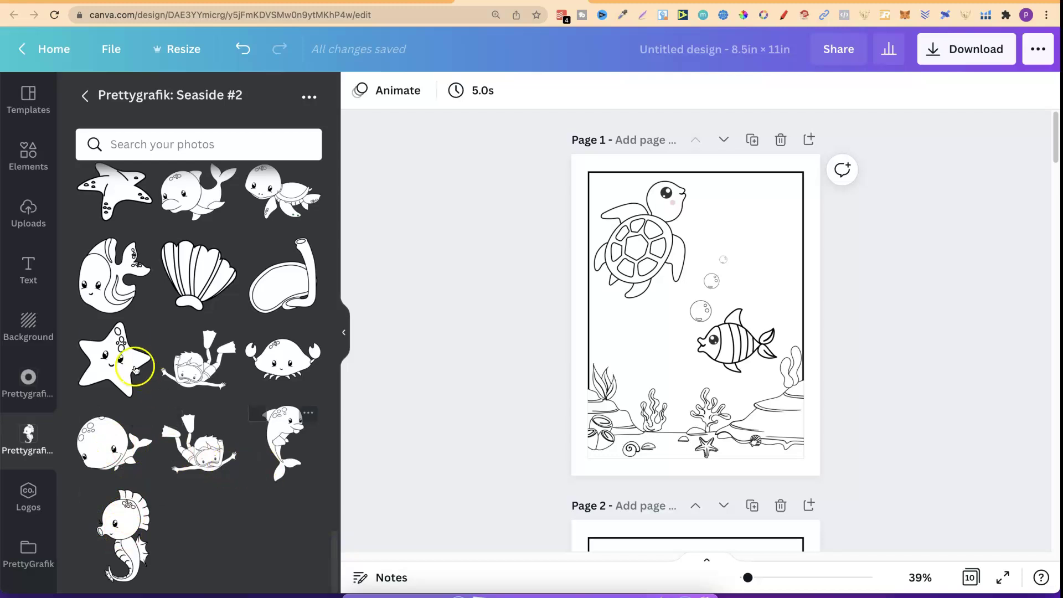
- Add the open treasure chest from the Prettygrafik: Seaside folder at about 3.3 in, place it on the seabed and nudge the fish up and right
click(24, 390)
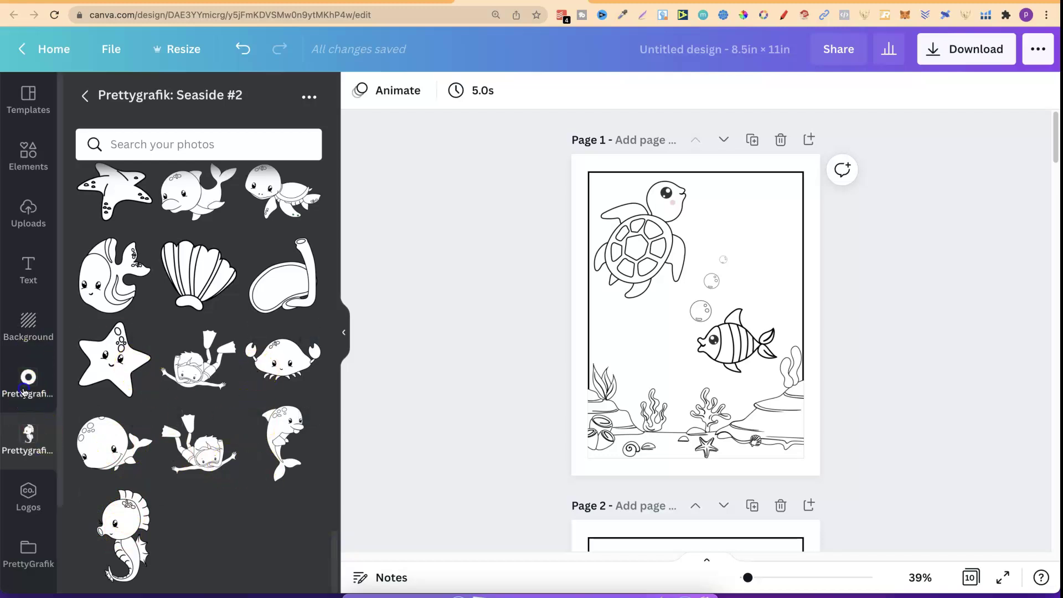
click(334, 198)
drag(334, 198, 334, 415)
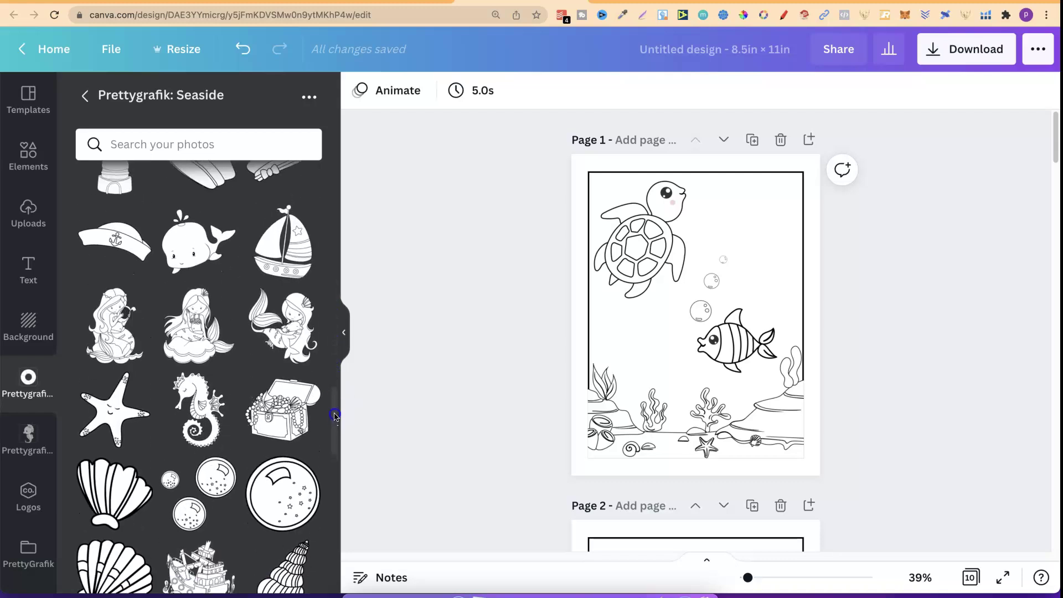
click(267, 416)
drag(782, 227, 701, 309)
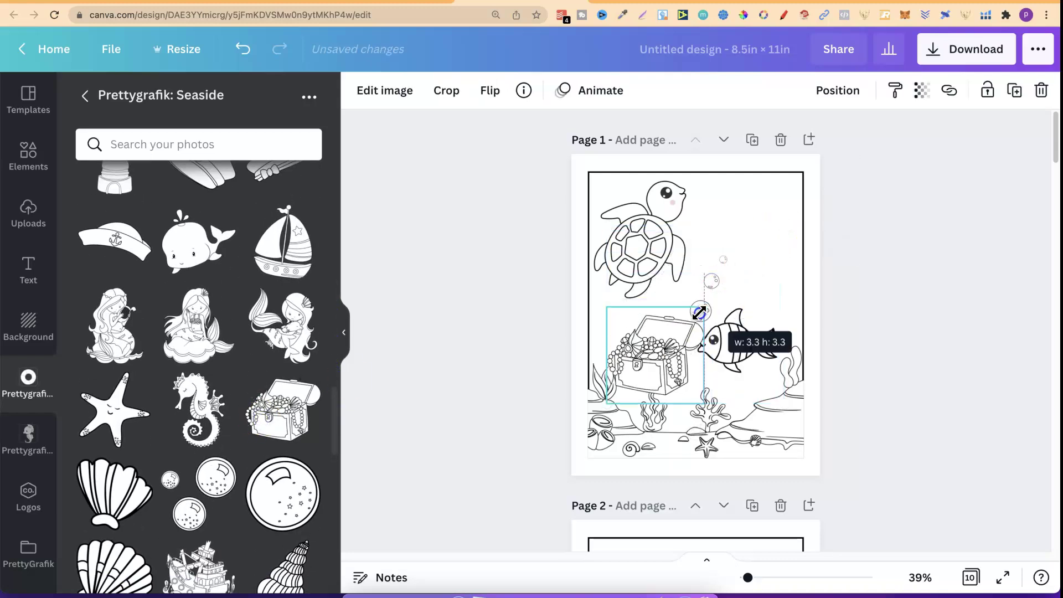
drag(658, 371, 652, 427)
drag(736, 340, 745, 330)
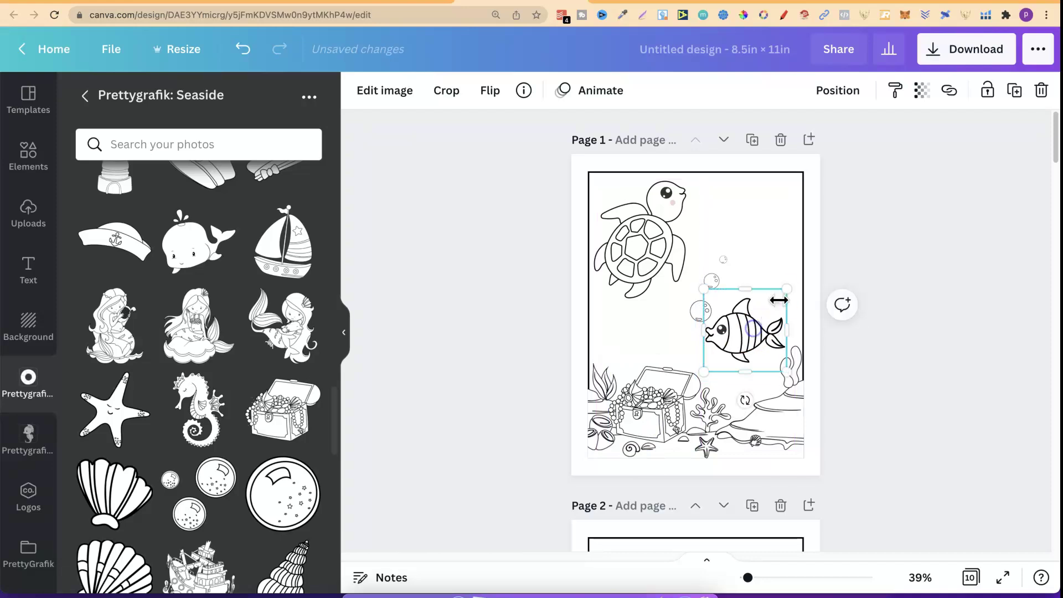
- Enlarge the striped fish on page 1, trim its tail at the right border and respace the bubbles near its mouth
drag(785, 288, 823, 260)
drag(821, 310, 806, 311)
click(880, 318)
drag(694, 313, 736, 291)
click(918, 220)
click(725, 260)
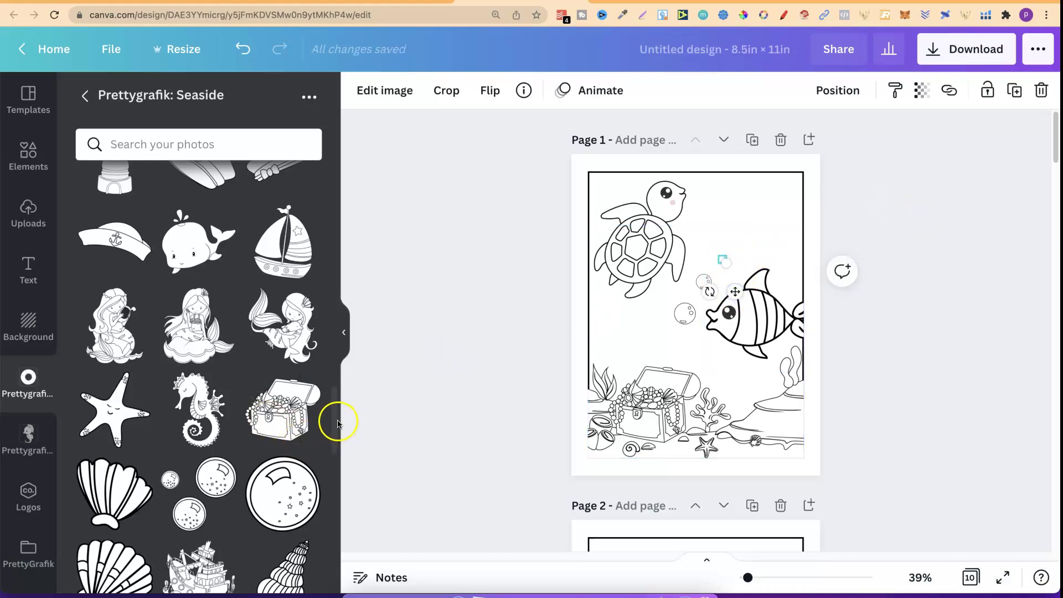
- Add the whale from the Prettygrafik: Seaside #2 folder, flip it horizontally, shrink it and fit it into page 1's upper-right corner against the border
drag(335, 423, 338, 564)
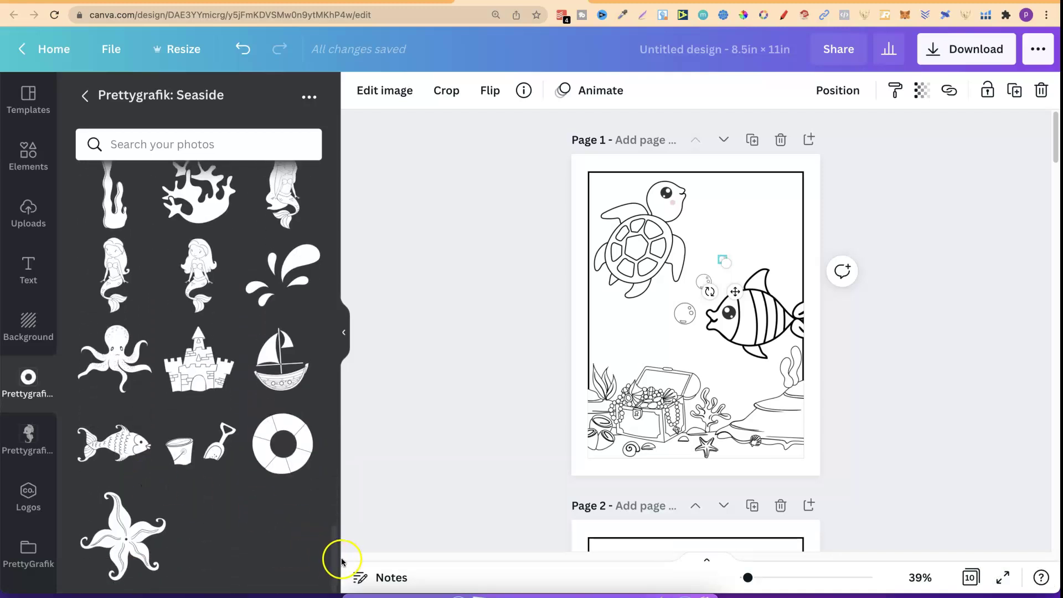
click(25, 435)
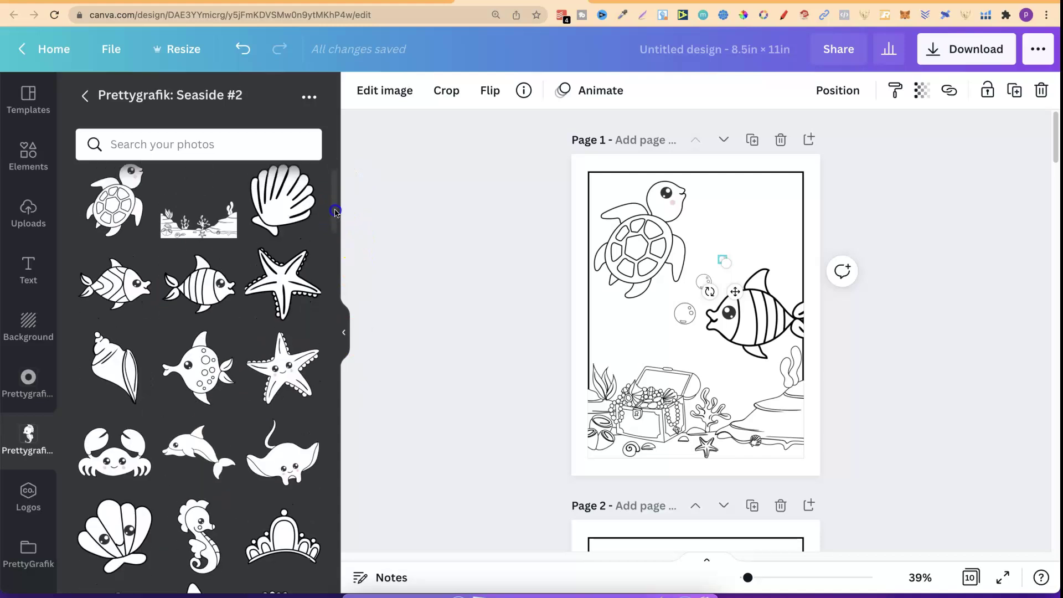
click(103, 212)
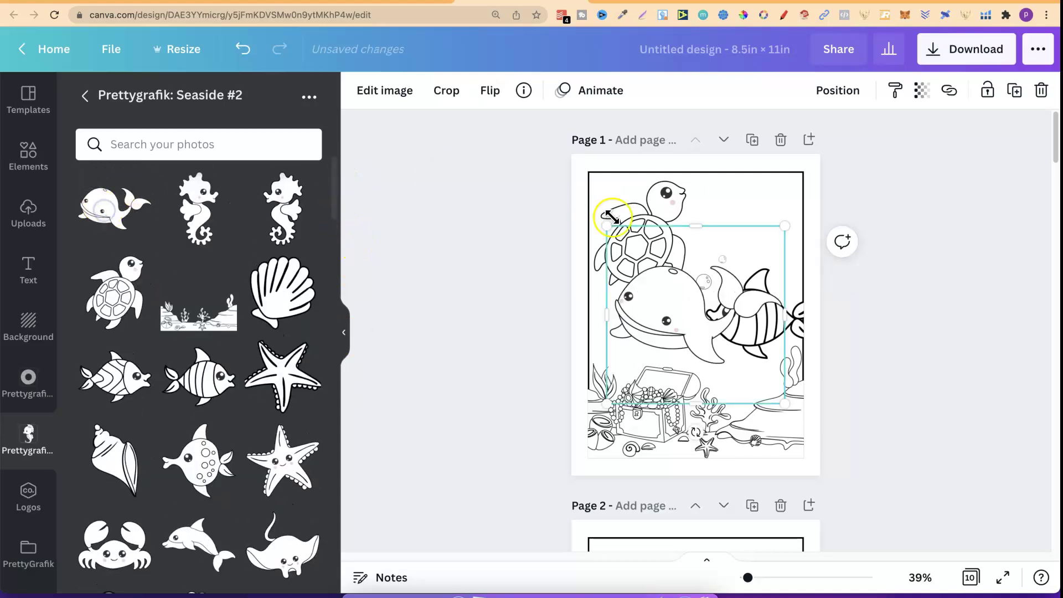
click(488, 91)
click(514, 143)
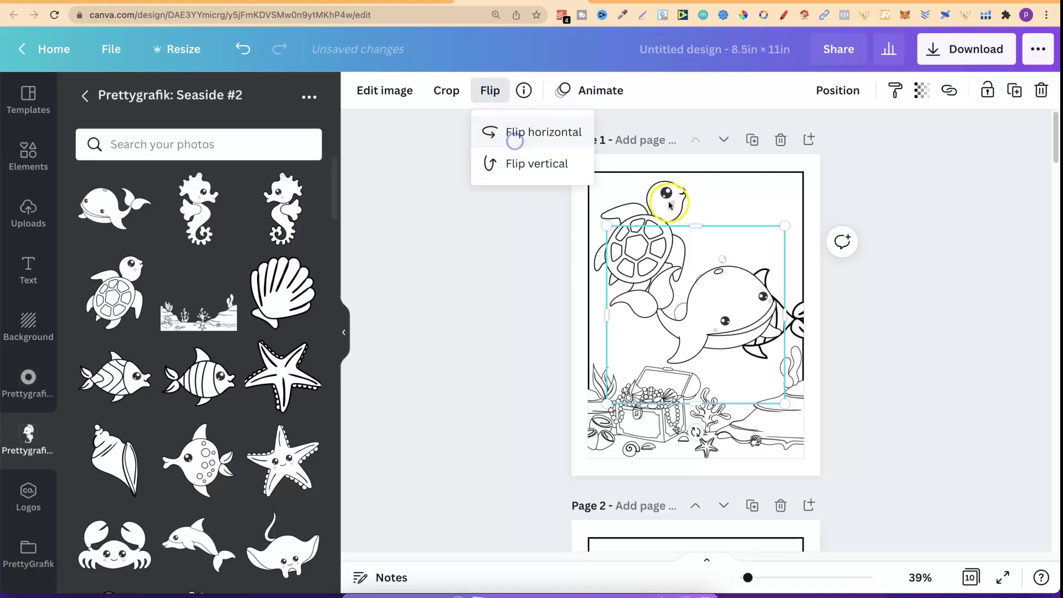
drag(750, 297, 829, 213)
drag(830, 123, 773, 182)
drag(749, 222, 803, 215)
click(909, 264)
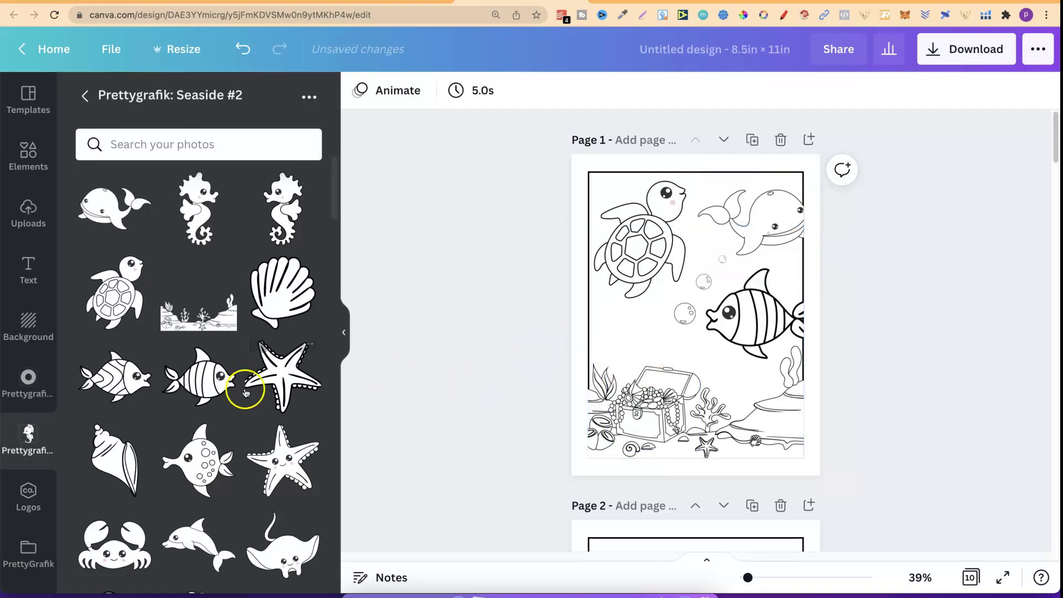
- Add the conch shell to page 1, shrink it, place it between the turtle and the treasure chest, and tilt it
click(137, 441)
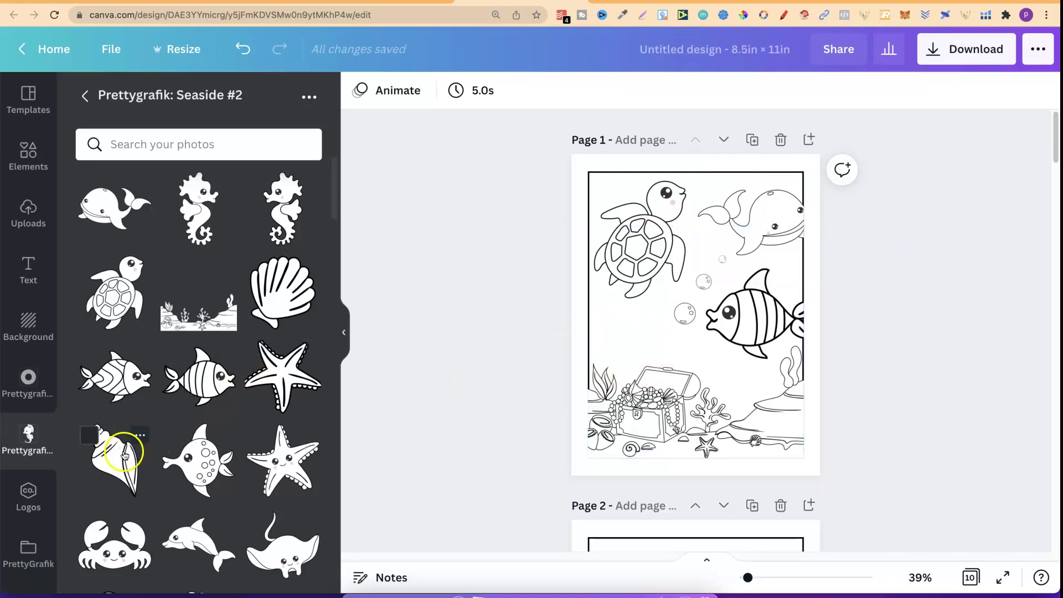
drag(785, 226, 634, 345)
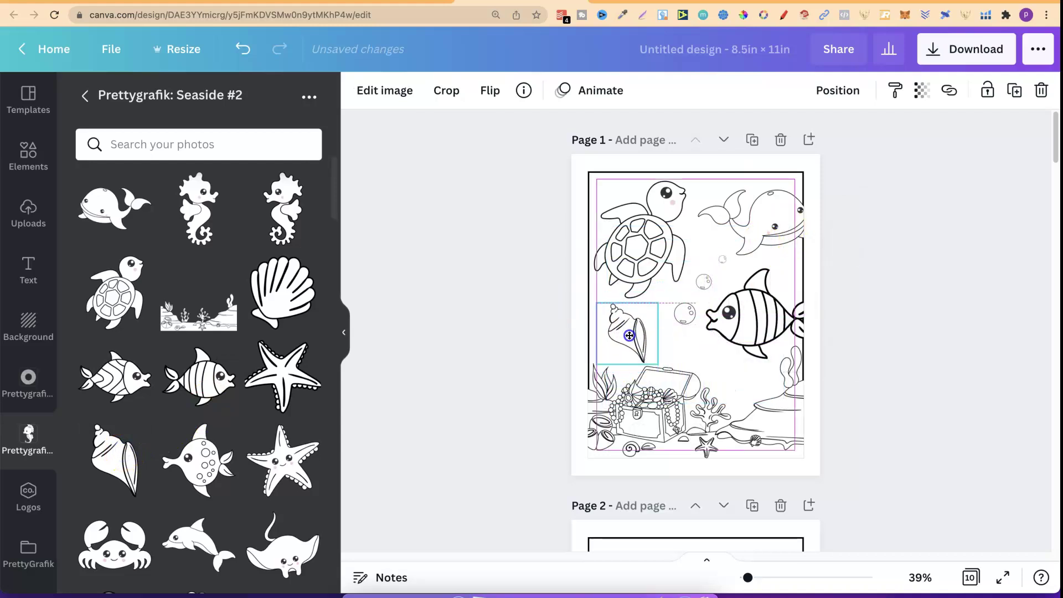
drag(632, 389, 644, 389)
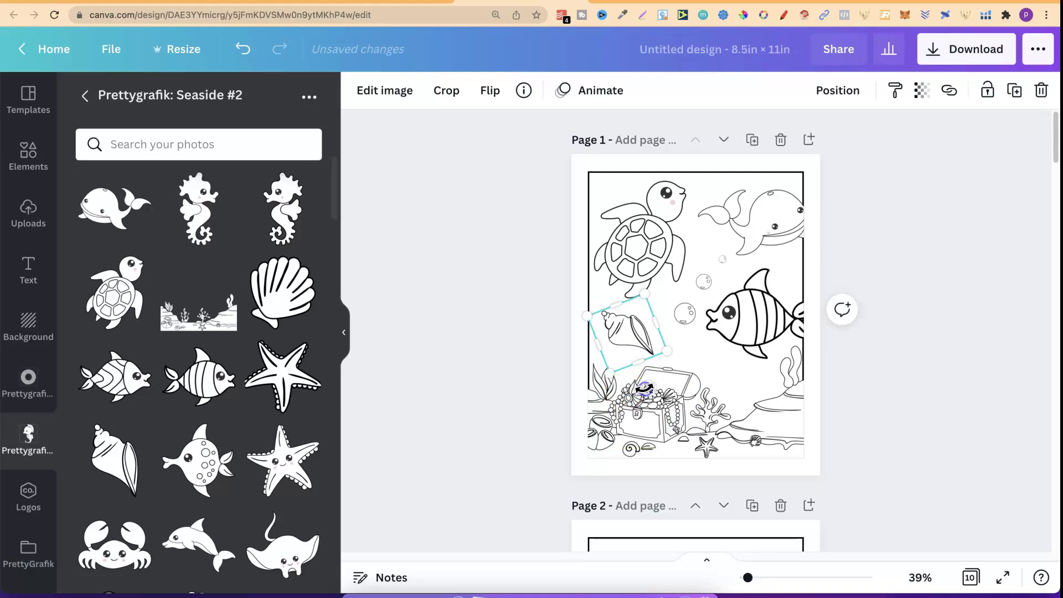
click(942, 331)
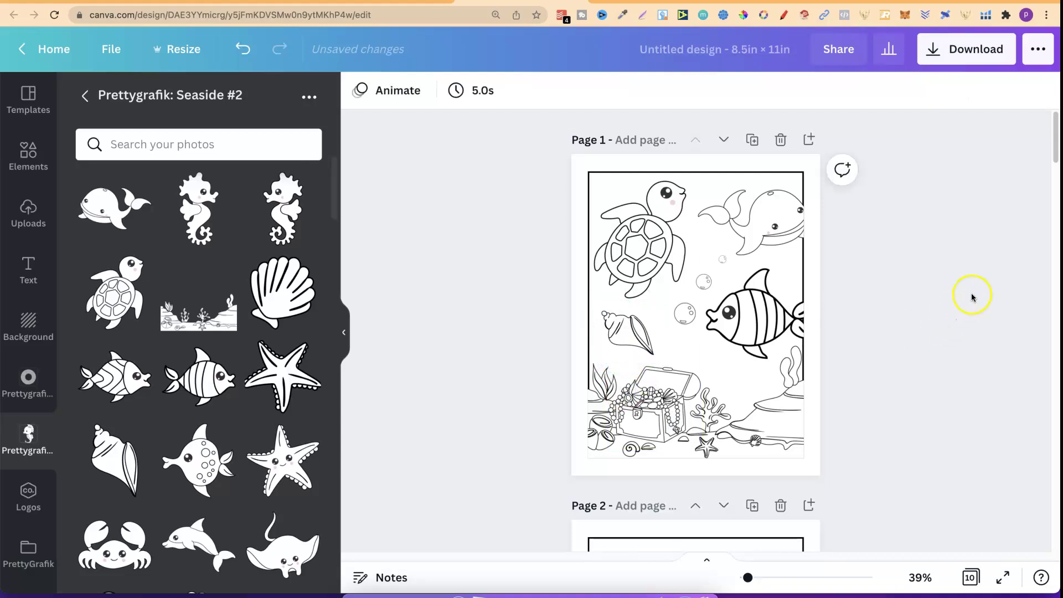
- Unlock page 1's black border, bring it to the front of all graphics and lock it again
click(598, 175)
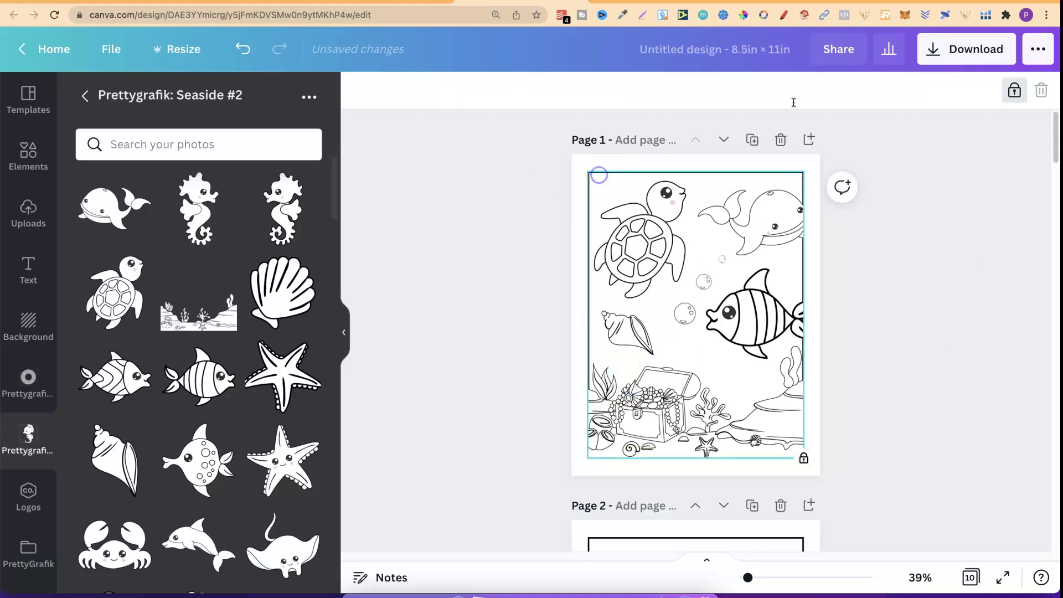
click(1016, 91)
click(836, 91)
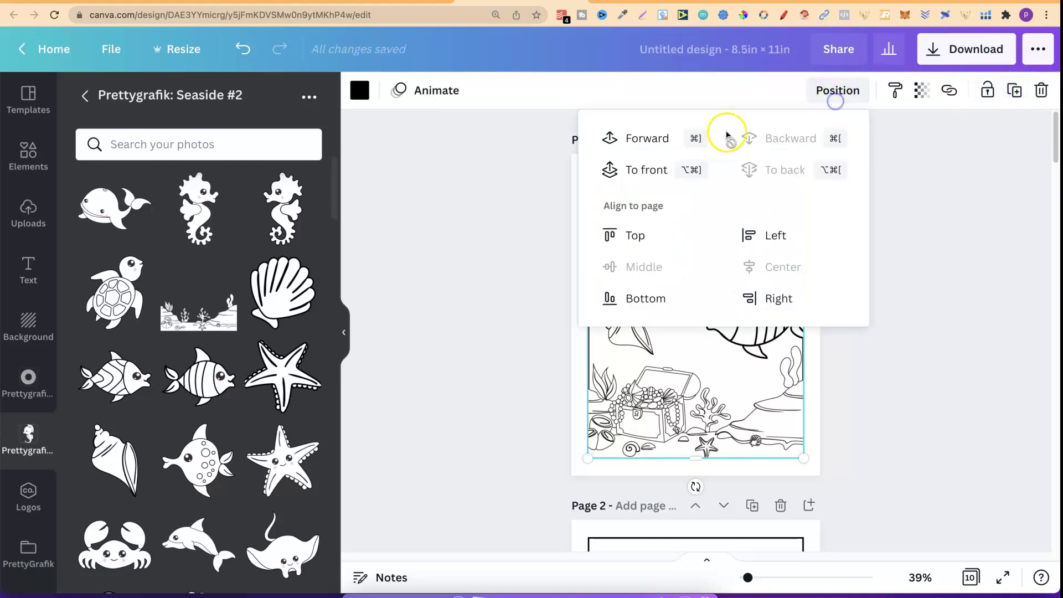
click(667, 170)
click(987, 90)
click(956, 257)
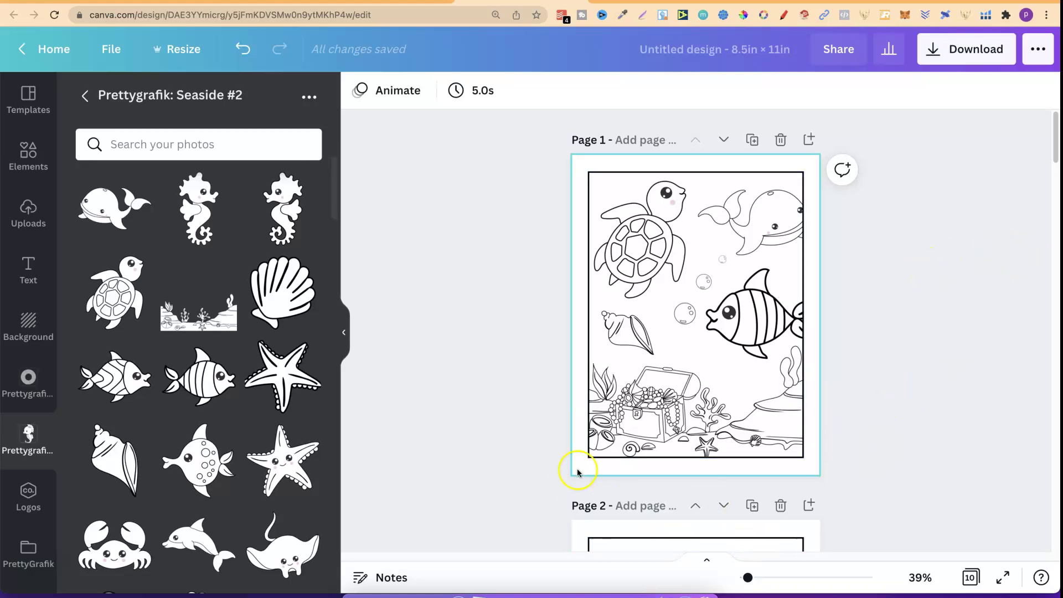
- Show the page thumbnails, add the seabed scene to page 2 and flip it horizontally
click(706, 560)
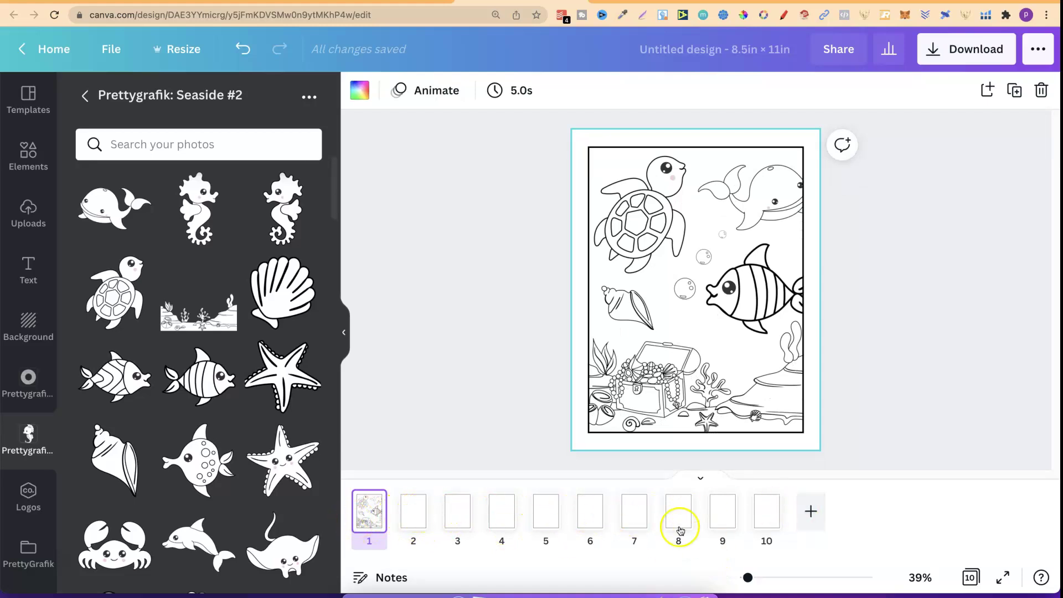
click(408, 510)
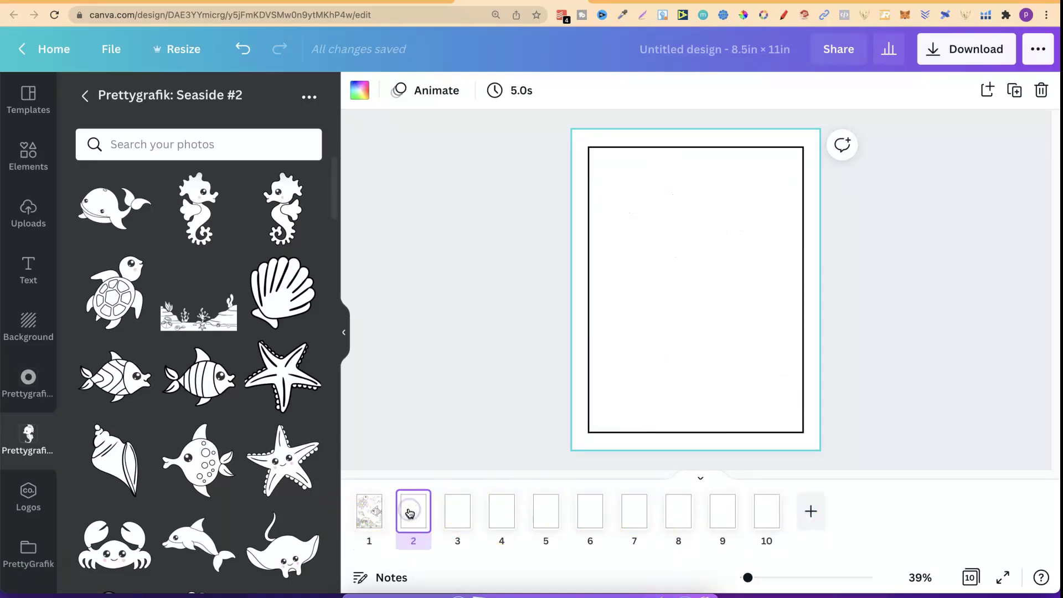
click(183, 312)
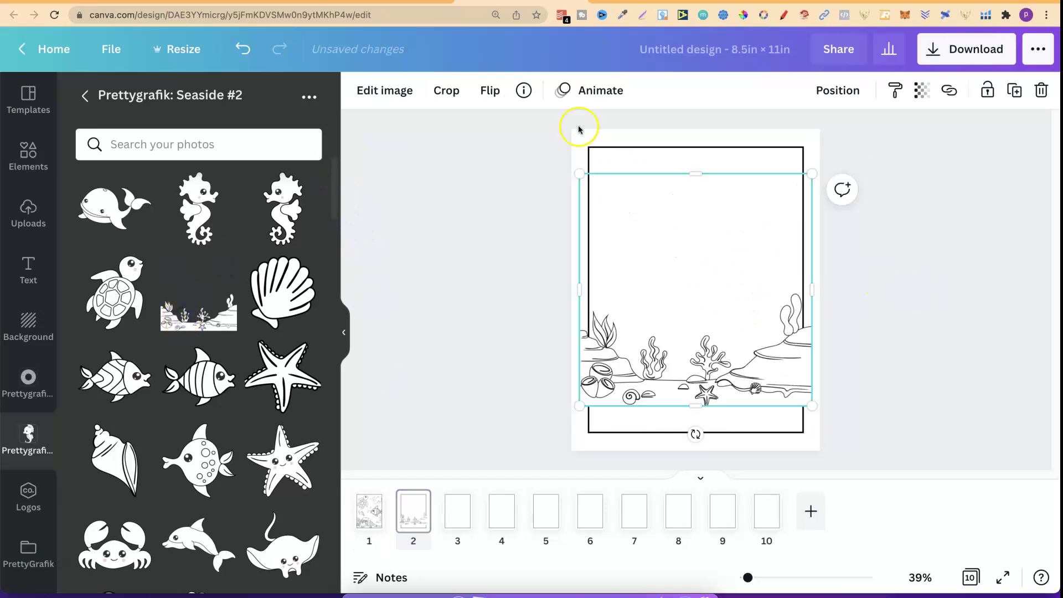
click(364, 520)
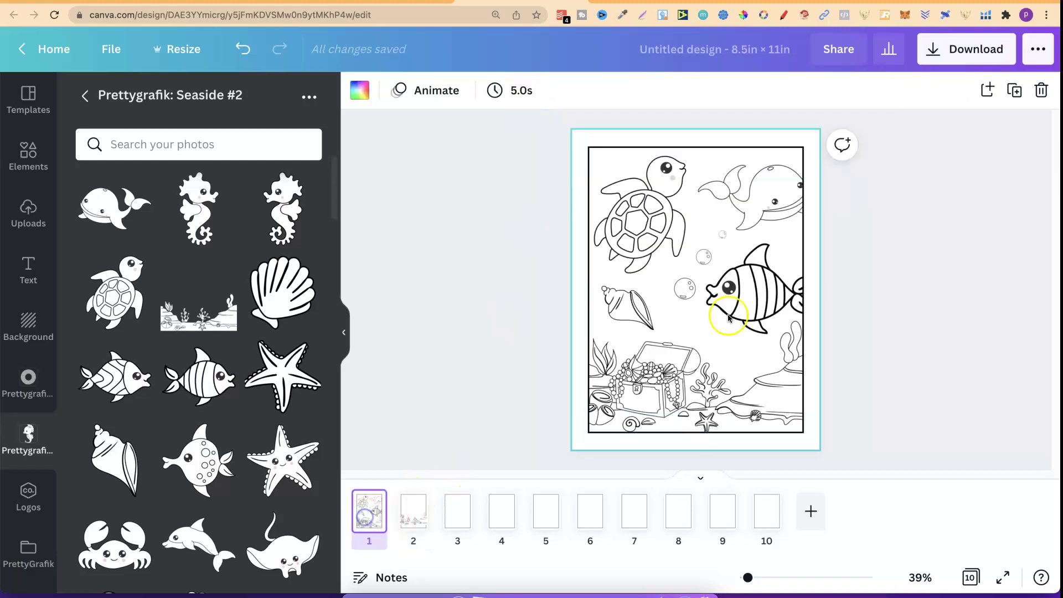
click(412, 515)
click(695, 280)
click(496, 97)
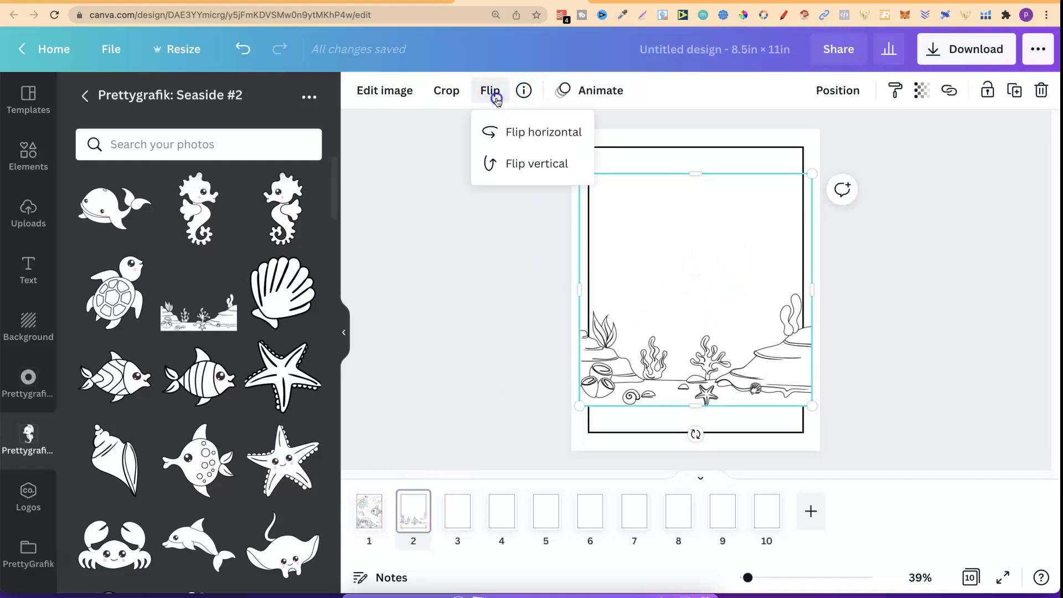
click(484, 131)
- Crop the page 2 seabed to its rock, coral and starfish section, trim the empty top and enlarge it across the page
click(805, 291)
drag(805, 291, 709, 302)
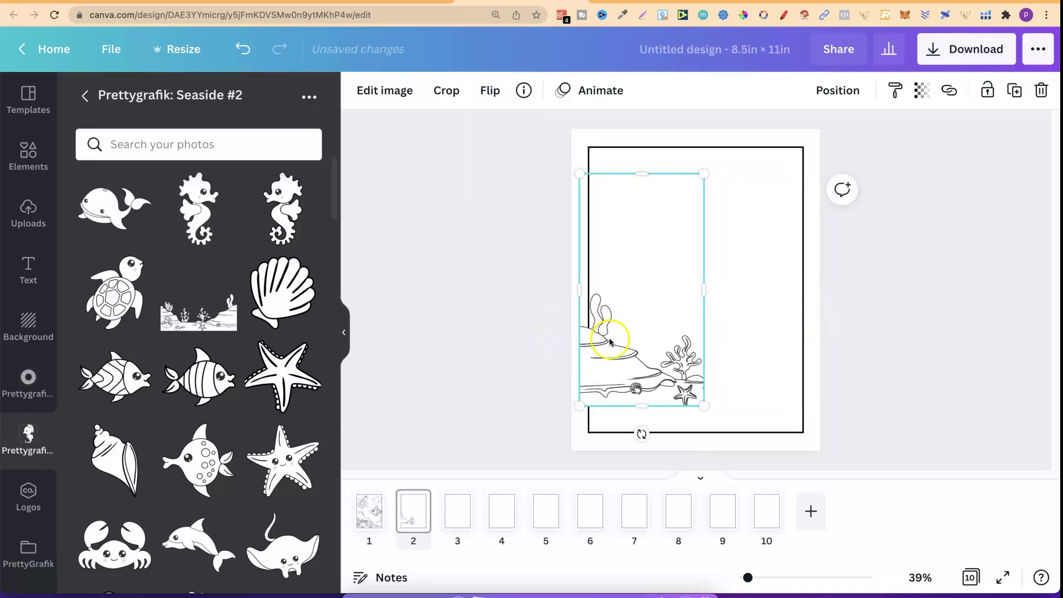
drag(703, 174, 756, 134)
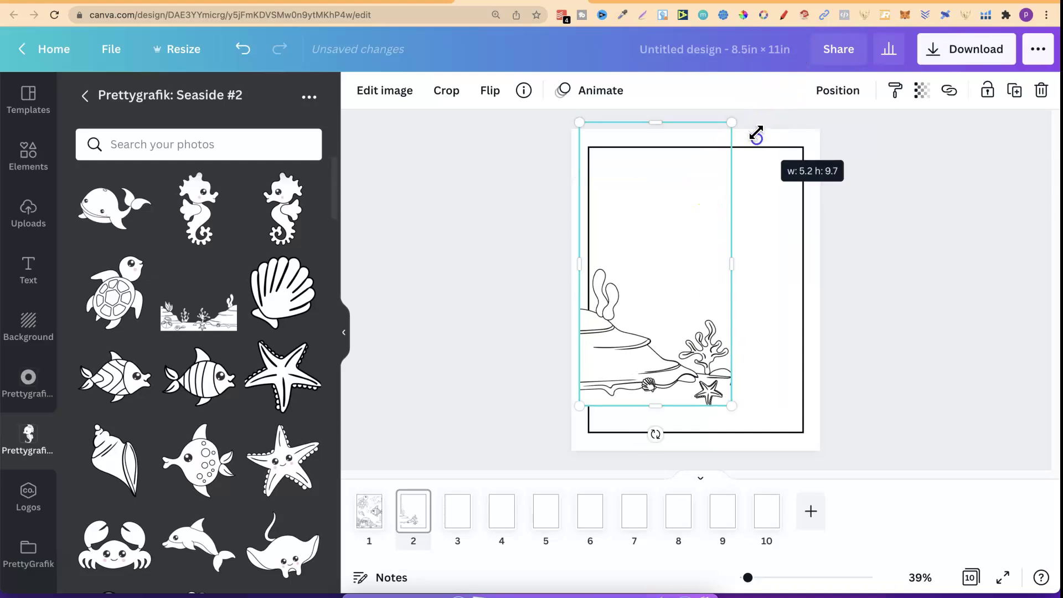
drag(655, 122, 659, 240)
drag(731, 240, 854, 102)
drag(735, 260, 722, 301)
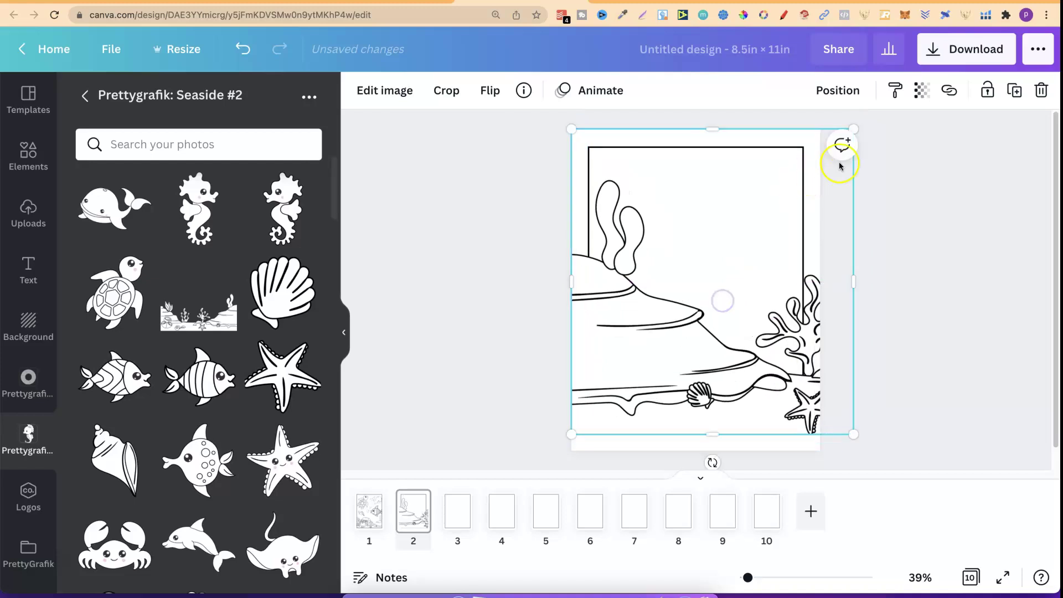
- Scale the page 2 seabed down slightly and crop its sides and bottom to fit the black border
drag(847, 129, 822, 150)
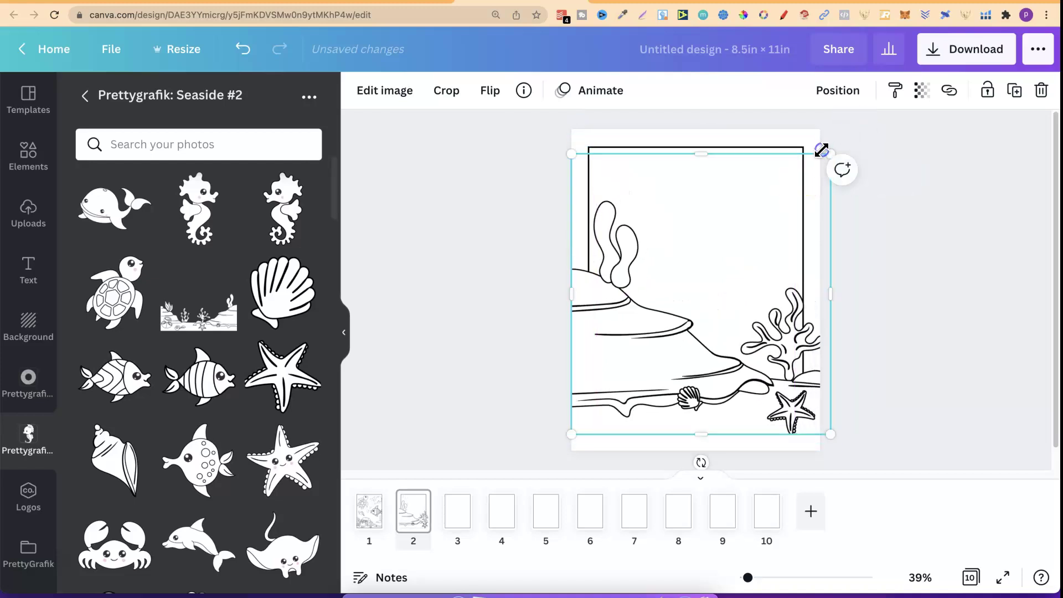
drag(833, 295, 806, 297)
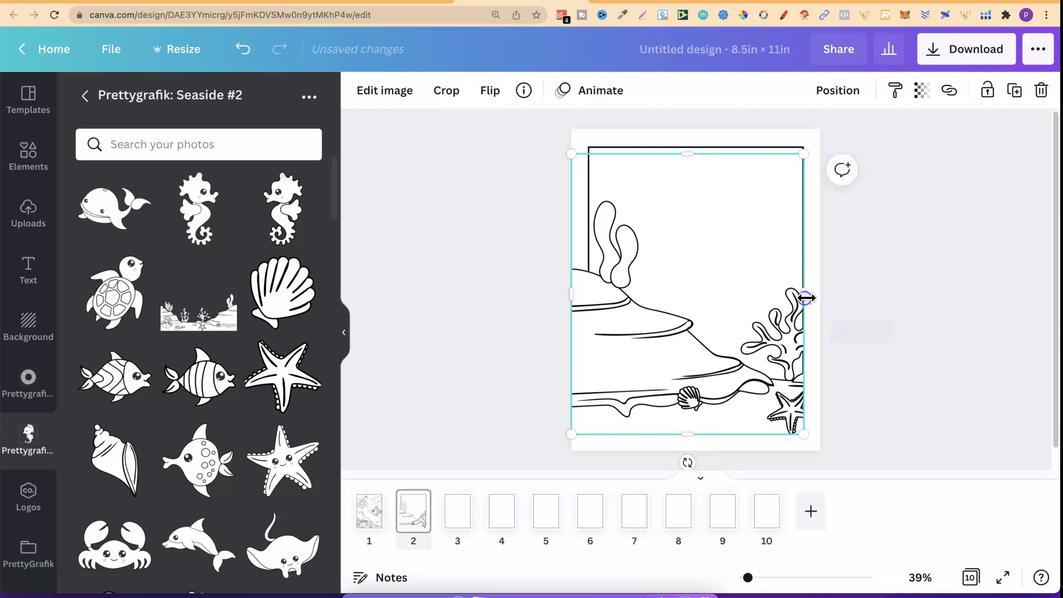
drag(686, 427, 687, 427)
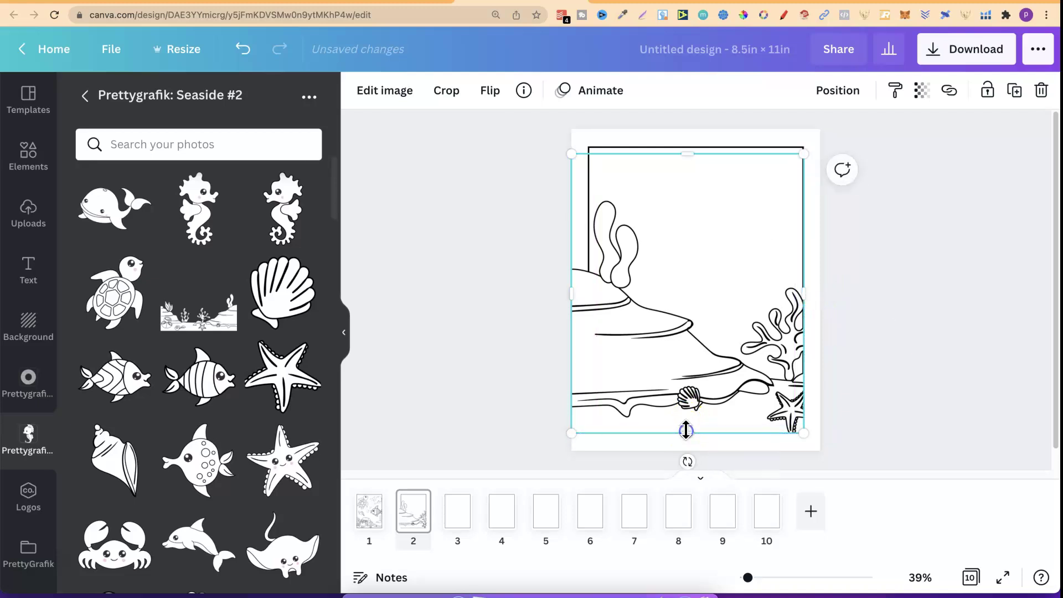
drag(574, 294, 584, 293)
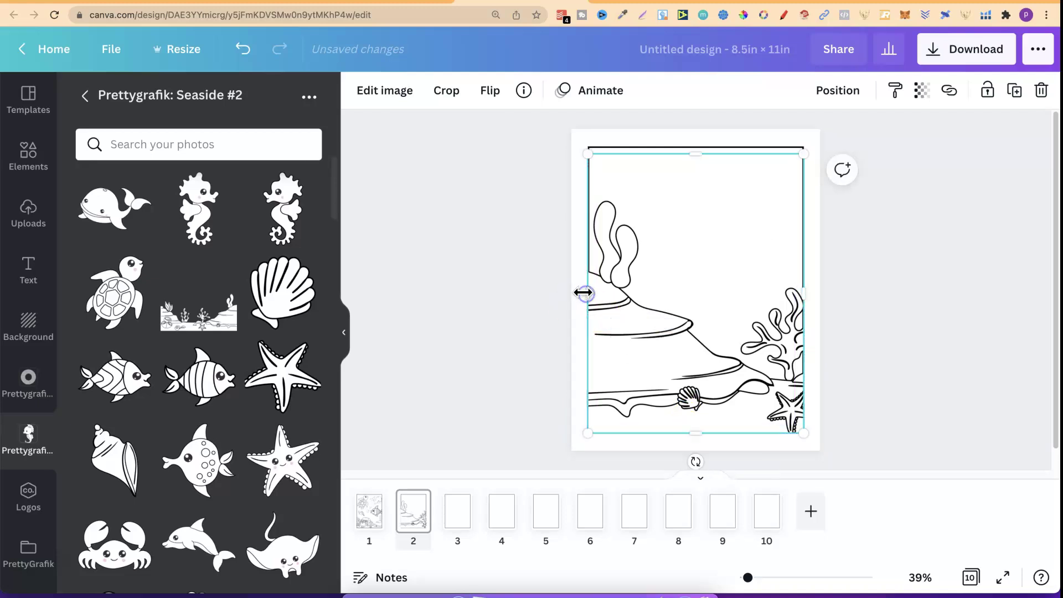
click(859, 360)
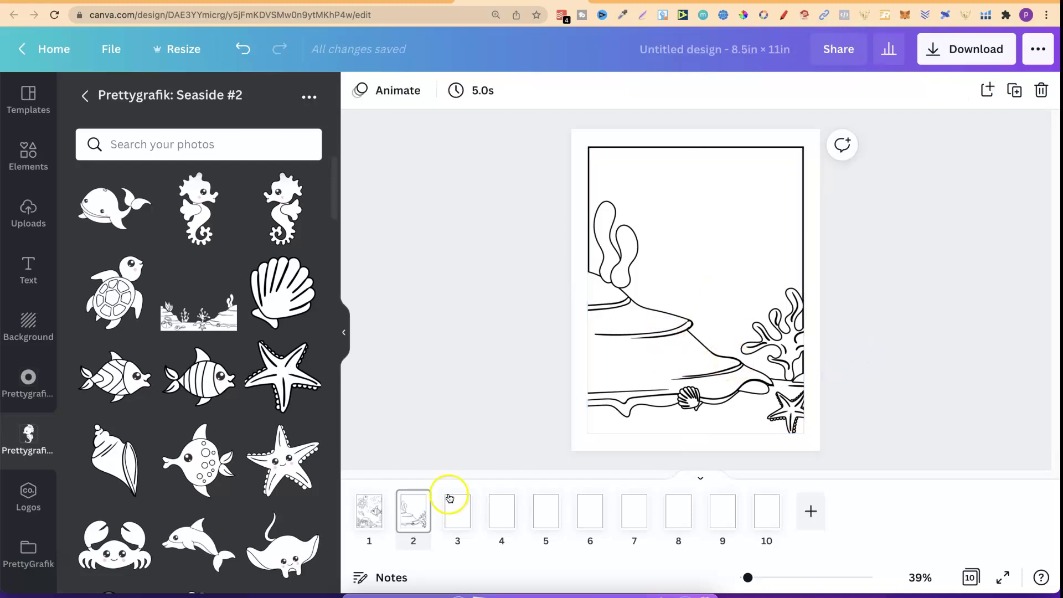
- Compare with page 1, add the right-facing seahorse to page 2, shrink it slightly and place it in the upper right above the rocks
click(365, 524)
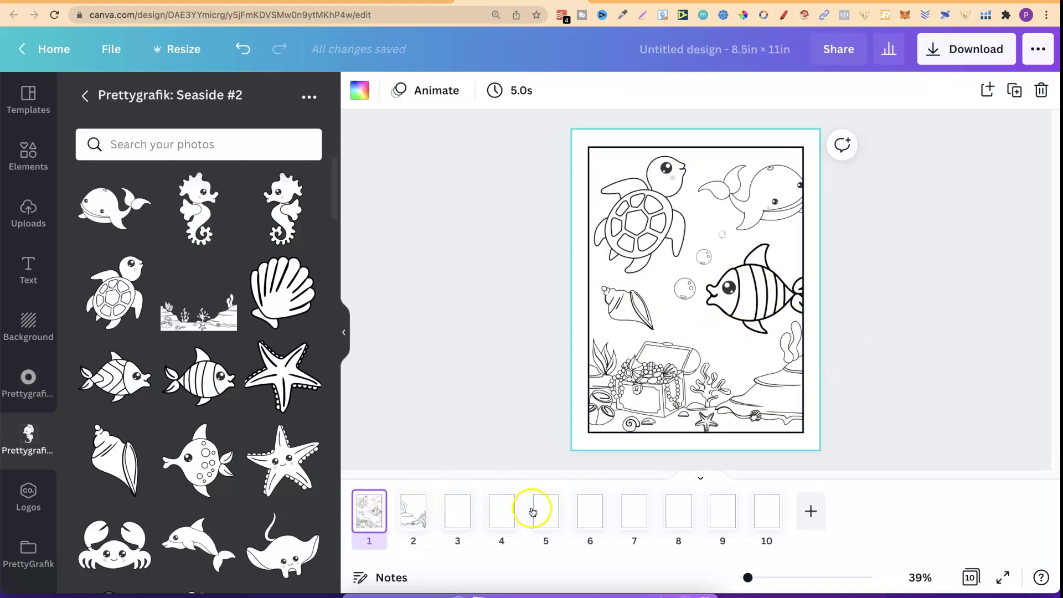
click(410, 522)
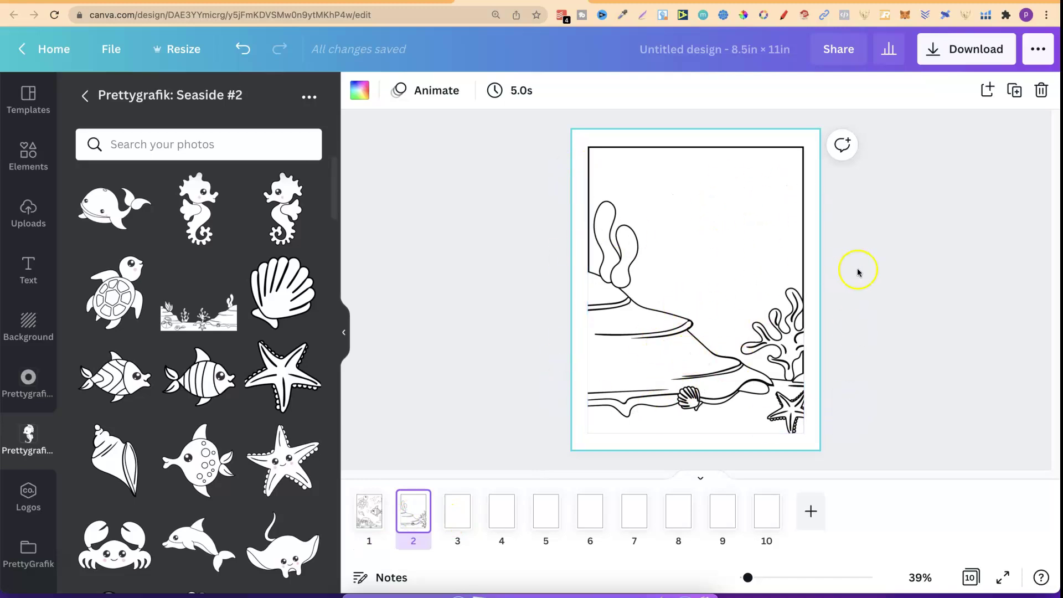
click(211, 207)
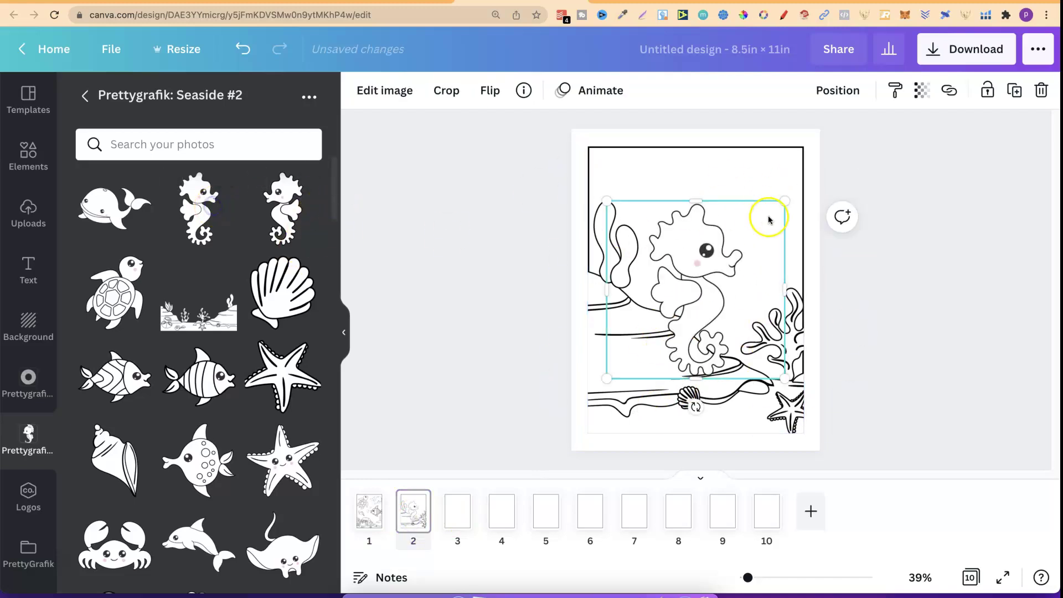
drag(739, 252, 759, 198)
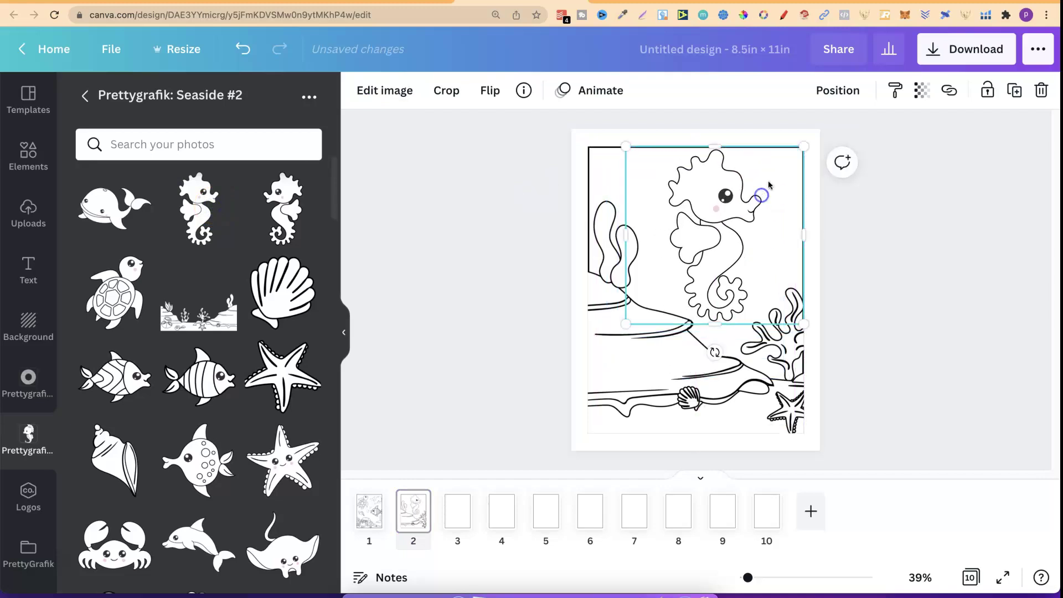
drag(801, 145, 780, 176)
drag(719, 223, 732, 209)
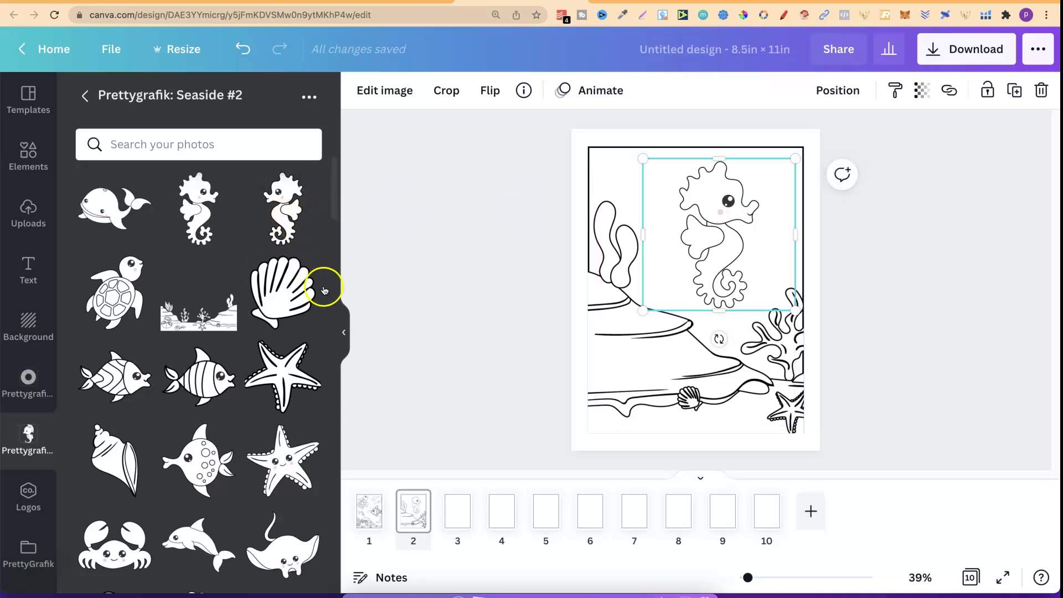
- Add the smiling starfish to page 2, shrink it and place it in the upper-left corner beside the seahorse
click(278, 464)
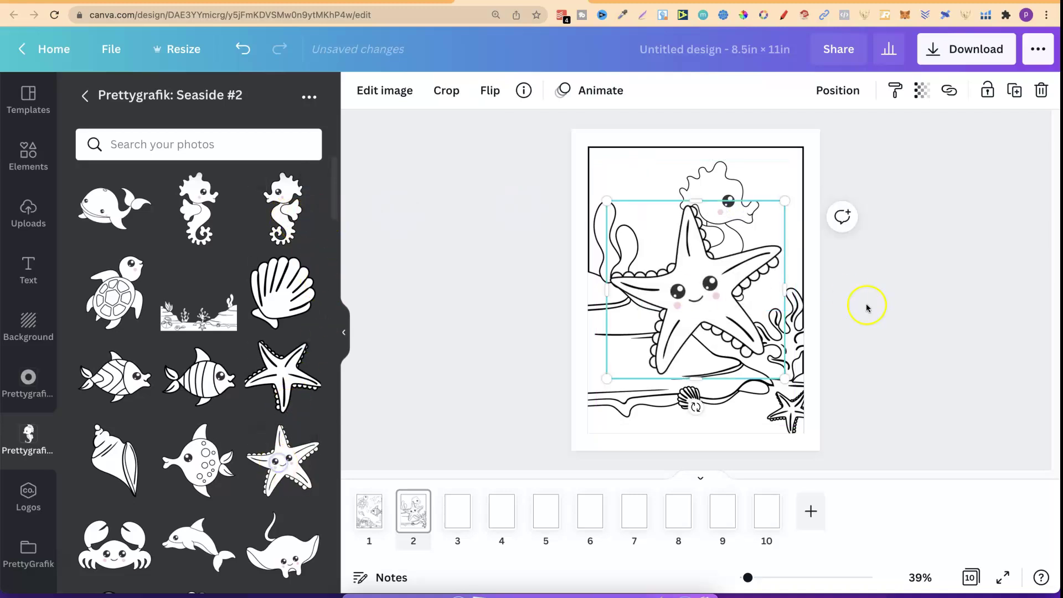
drag(784, 378, 660, 253)
drag(632, 210, 634, 168)
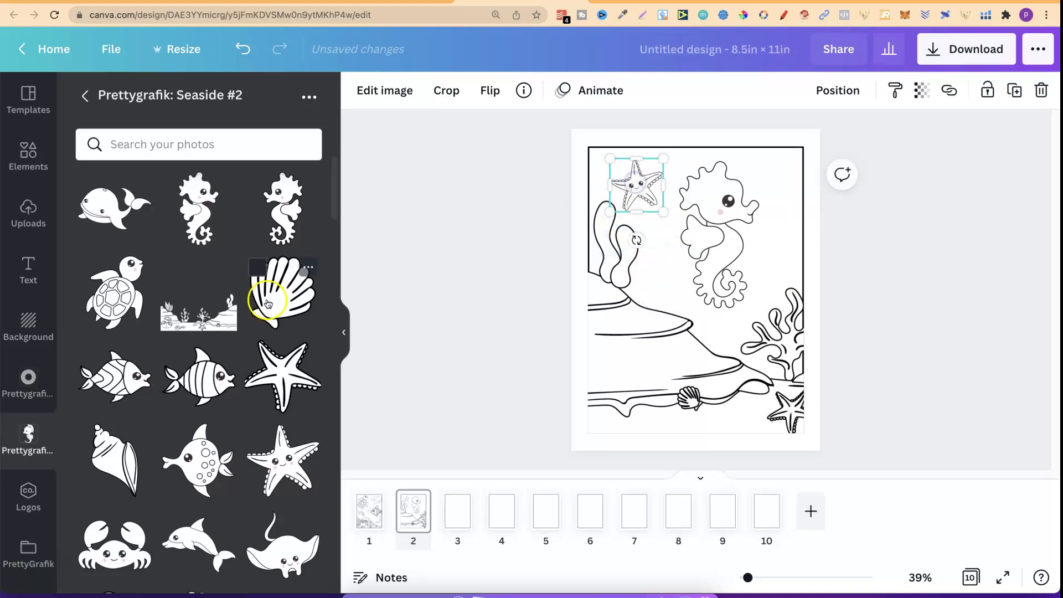
- Add the dotted branching coral to page 2, shrink it and place it in the lower-left corner of the border
drag(336, 189, 331, 370)
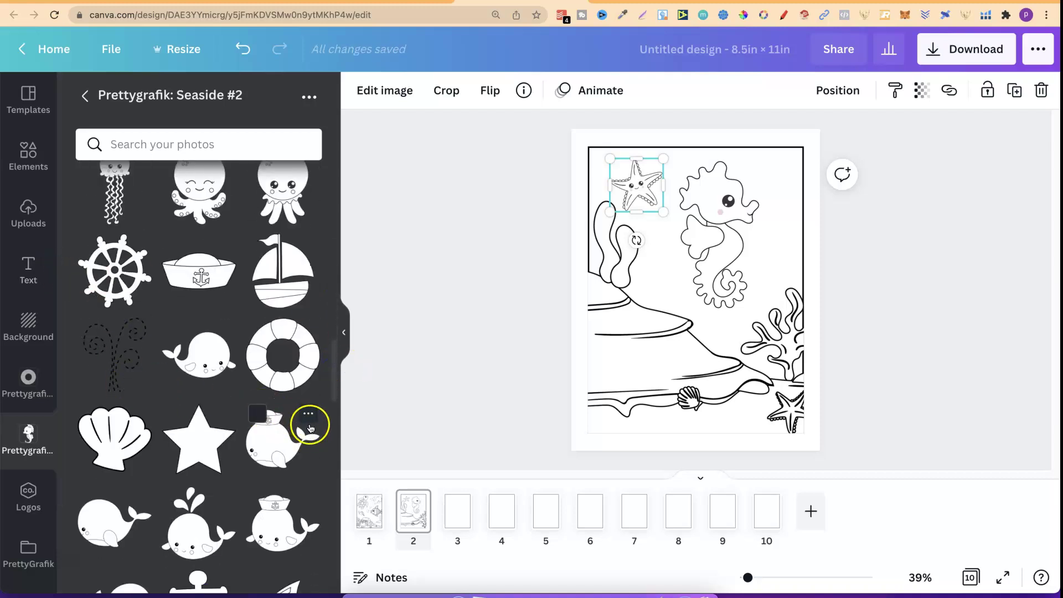
drag(334, 375, 334, 498)
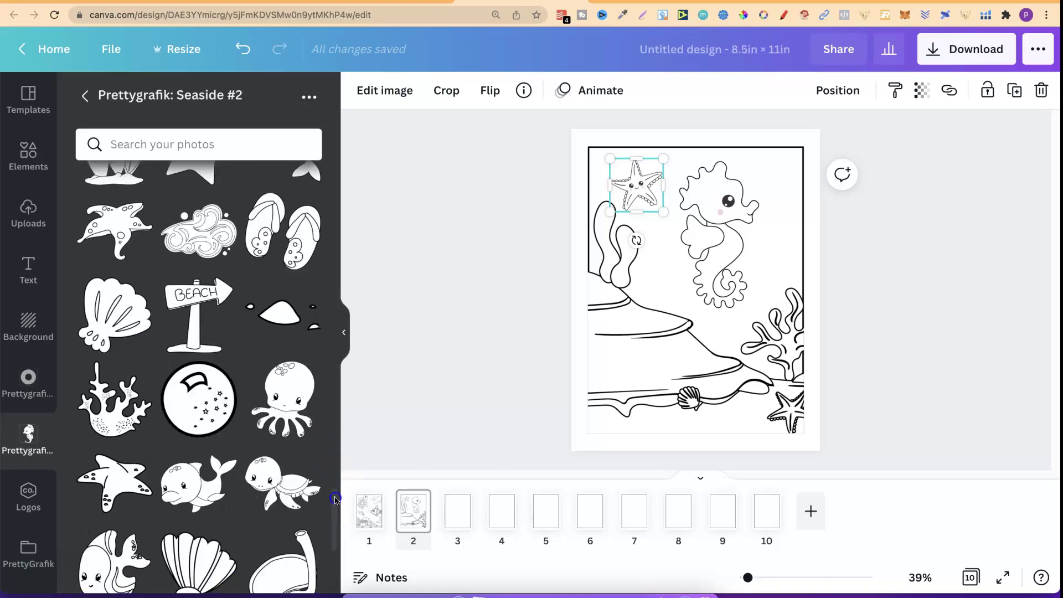
click(103, 407)
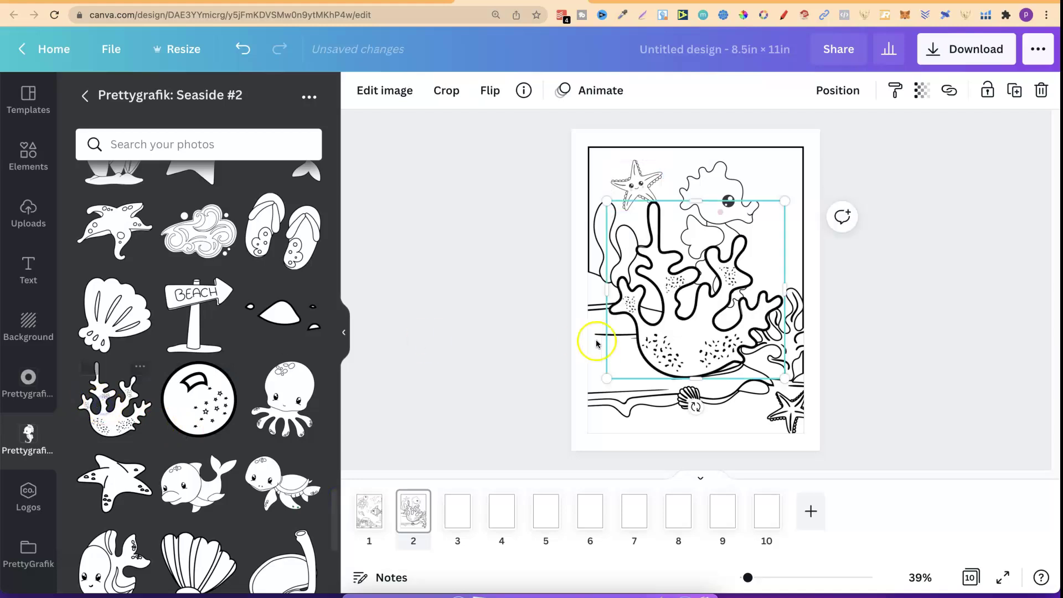
drag(776, 206, 688, 299)
drag(648, 348, 637, 384)
drag(680, 330, 696, 315)
- Add the left-facing baby seahorse, shrink it and place it to the right of the large seahorse, shifting the large one left
drag(332, 540, 334, 569)
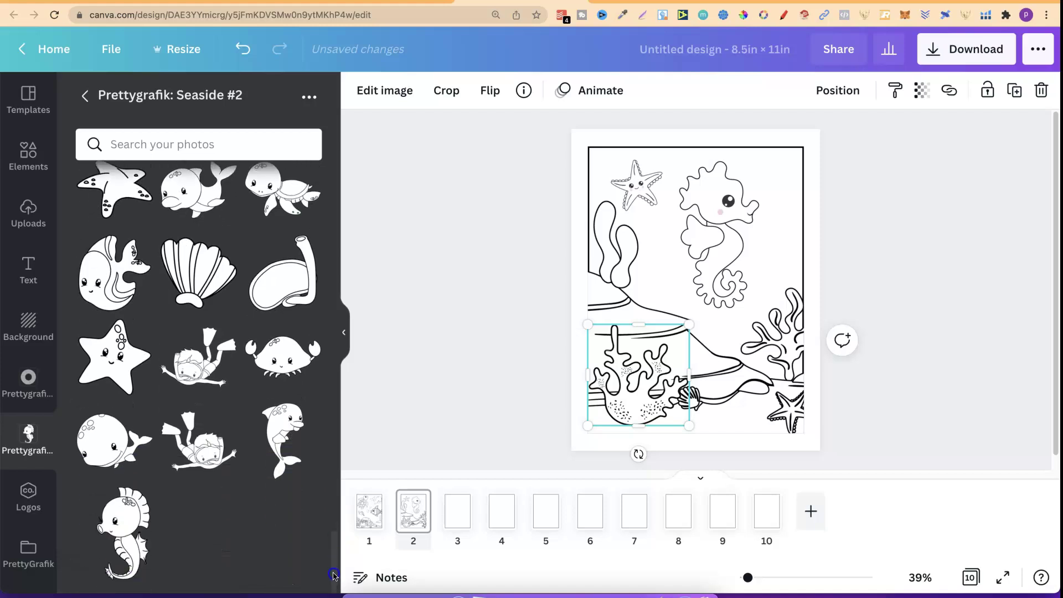
click(119, 526)
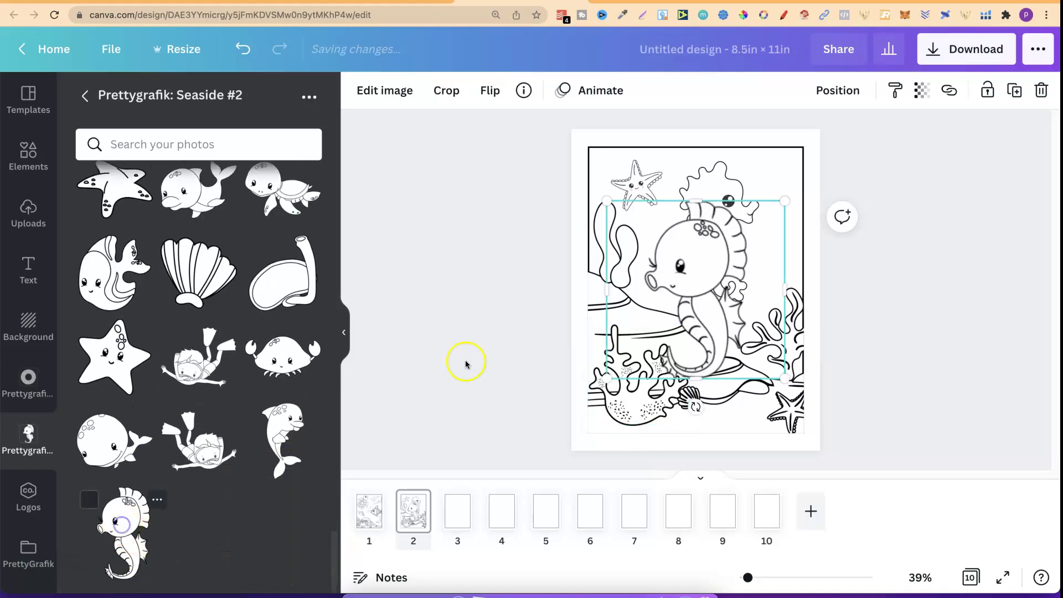
drag(780, 200, 692, 291)
drag(653, 321, 687, 250)
click(864, 224)
click(777, 229)
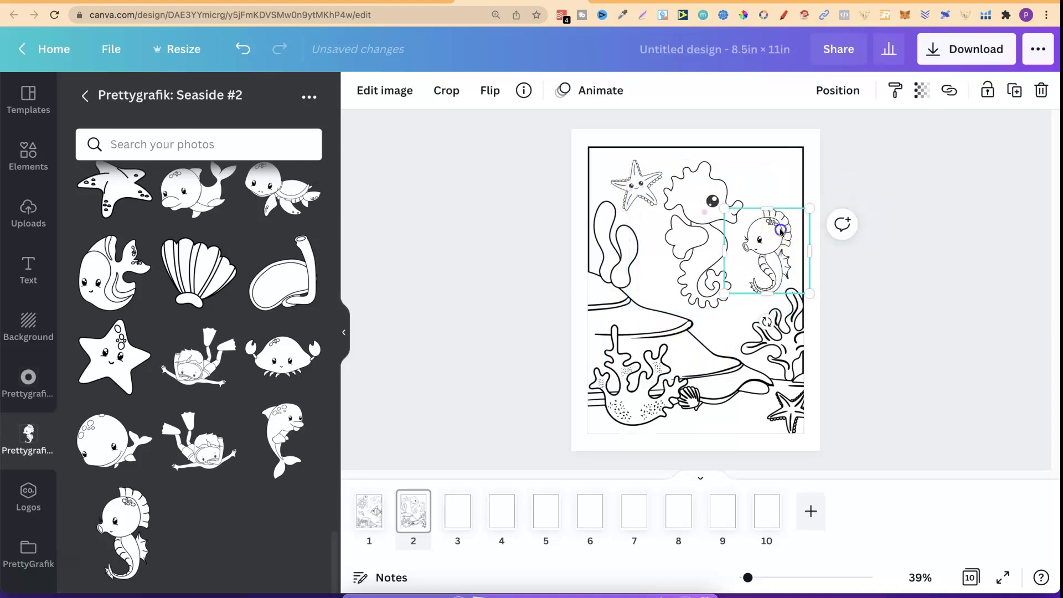
- Duplicate the smiling starfish, place the copy in the upper-right corner of the border and flip it horizontally
click(635, 185)
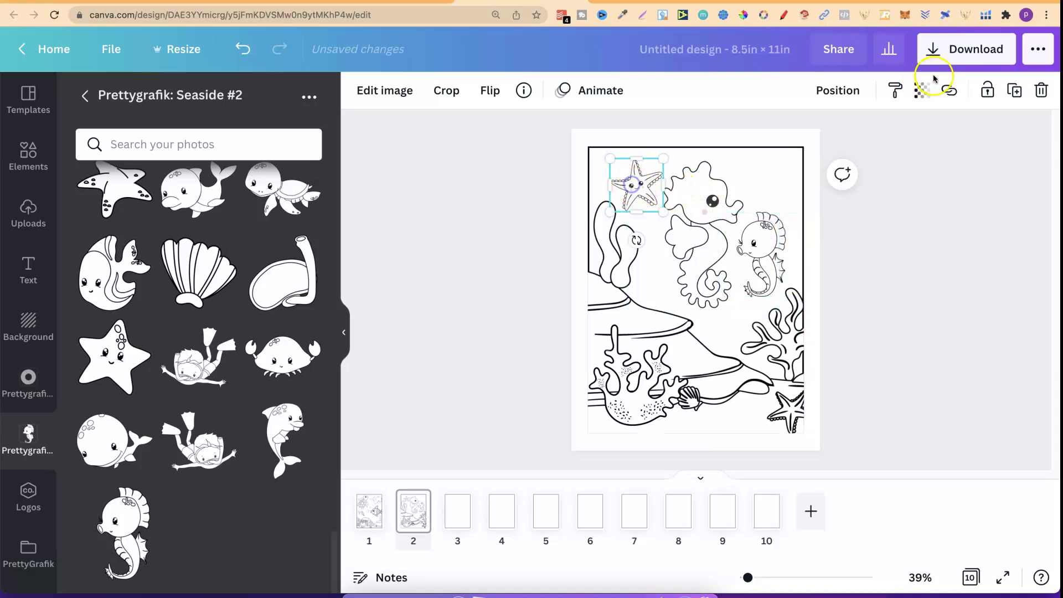
click(1017, 92)
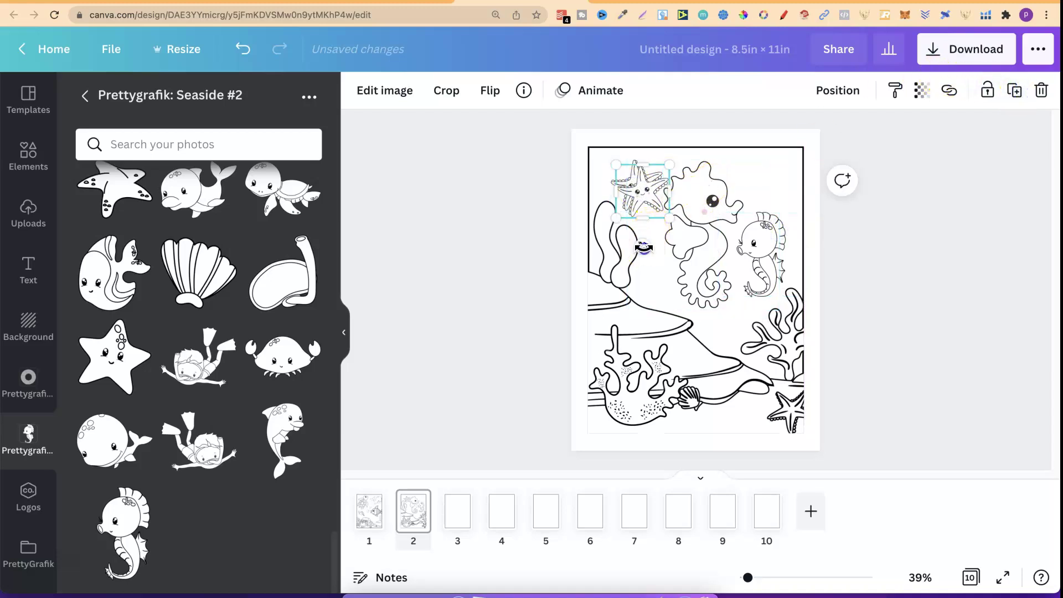
drag(646, 189, 771, 177)
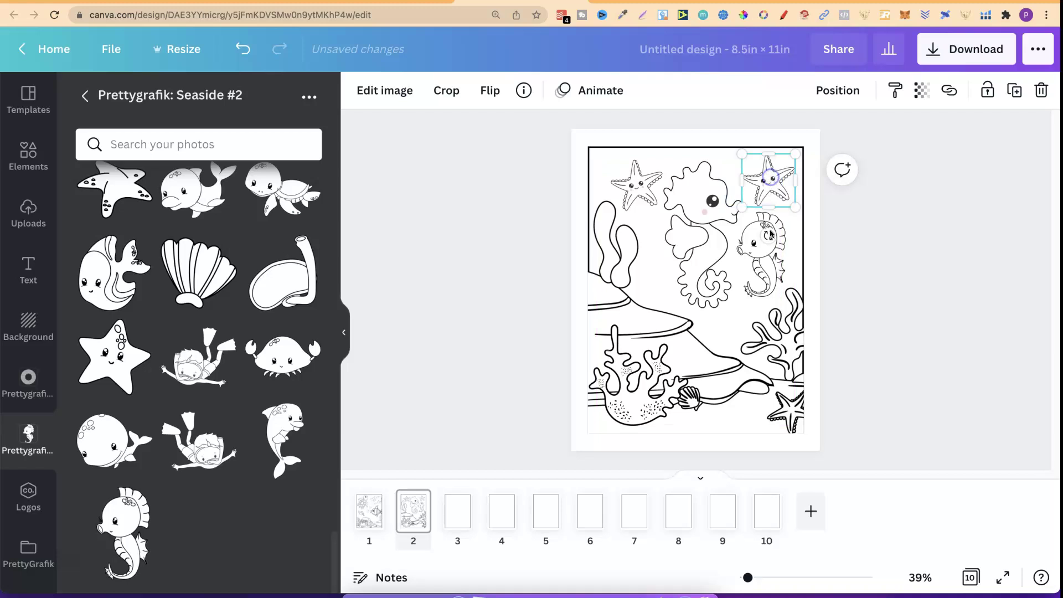
click(501, 95)
click(500, 131)
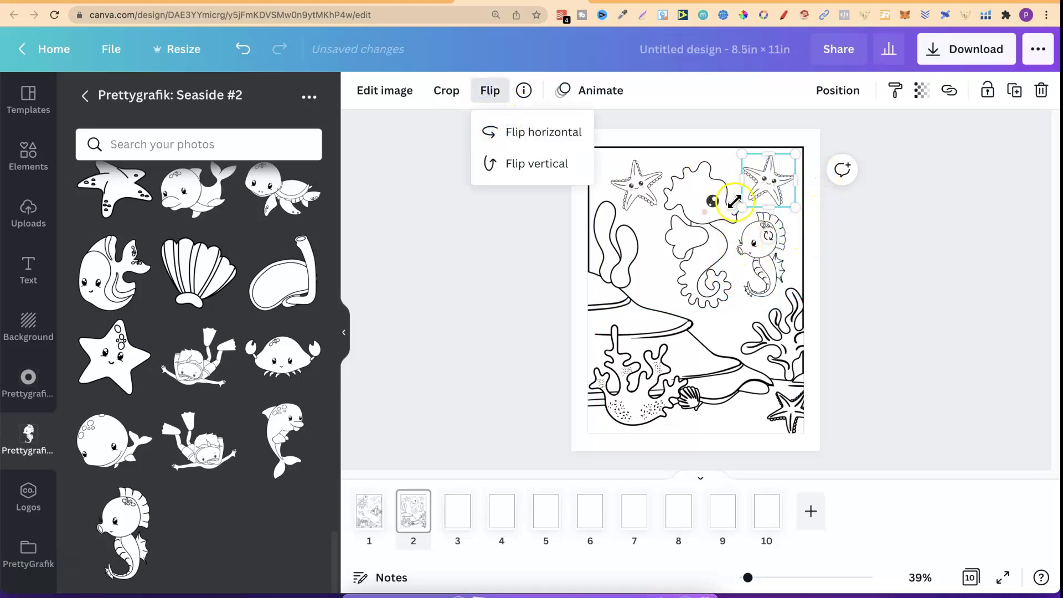
- Tilt the copied starfish and adjust the positions of the large seahorse and both starfish for even spacing
drag(768, 235, 786, 231)
drag(697, 220, 689, 227)
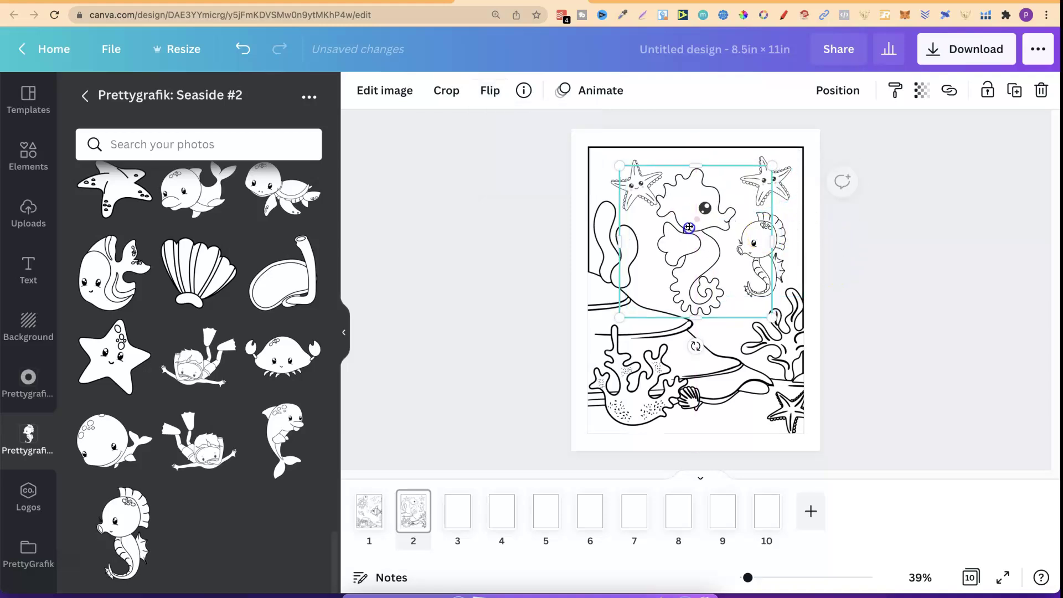
drag(640, 185, 643, 200)
drag(764, 180, 754, 178)
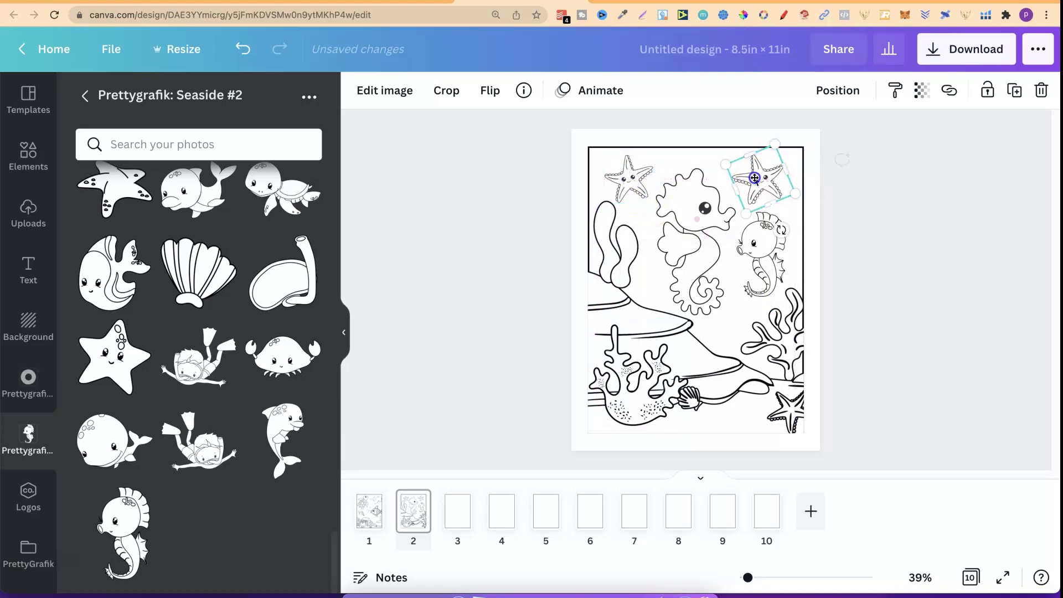
click(906, 277)
- Unlock the page 2 border, bring it to the front of the artwork and lock it again
click(694, 146)
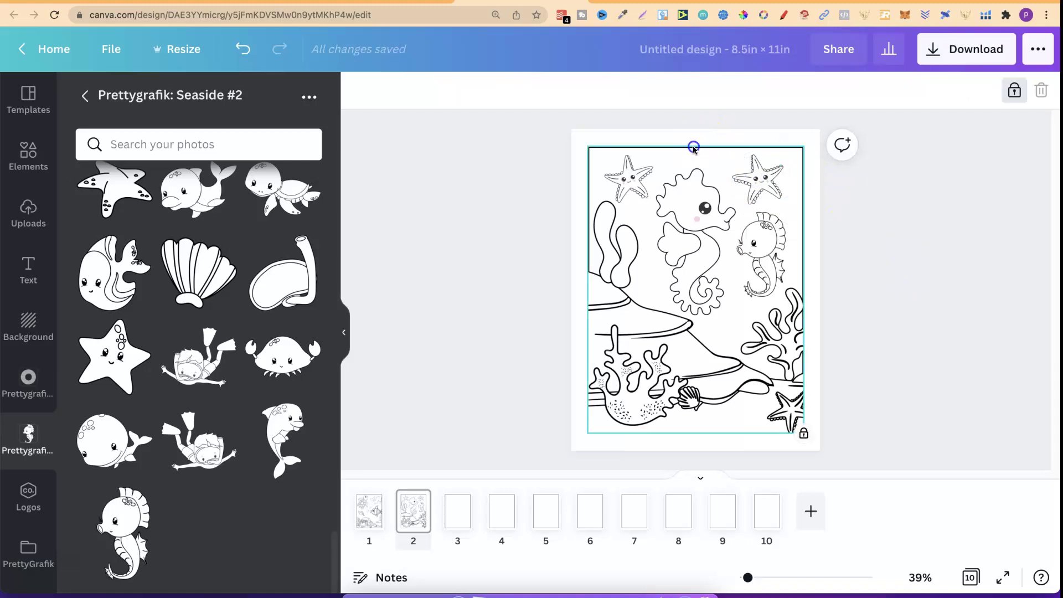
click(1014, 89)
click(829, 91)
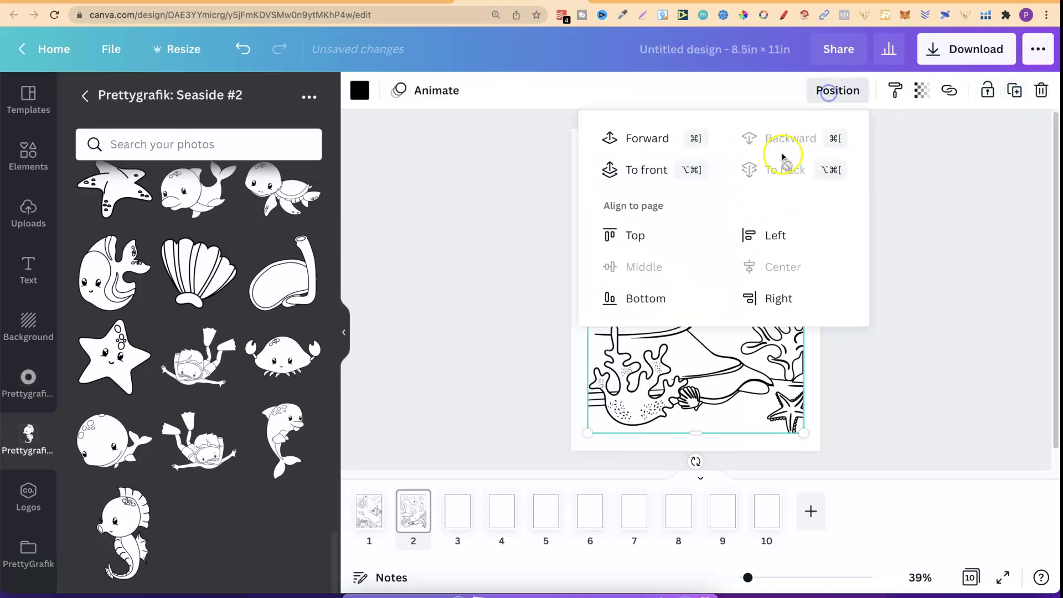
click(669, 170)
click(1014, 102)
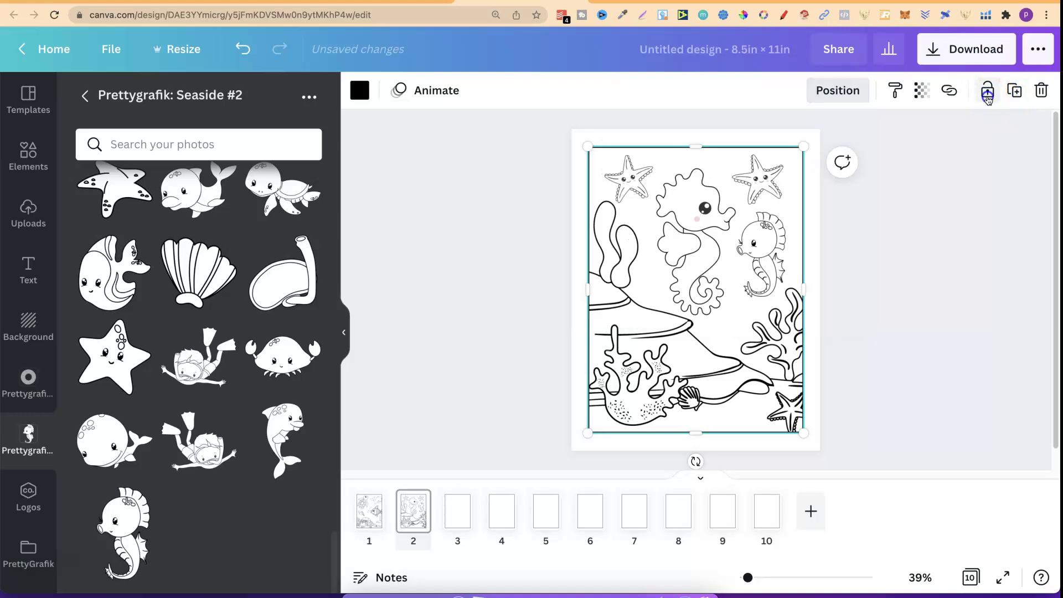
click(893, 279)
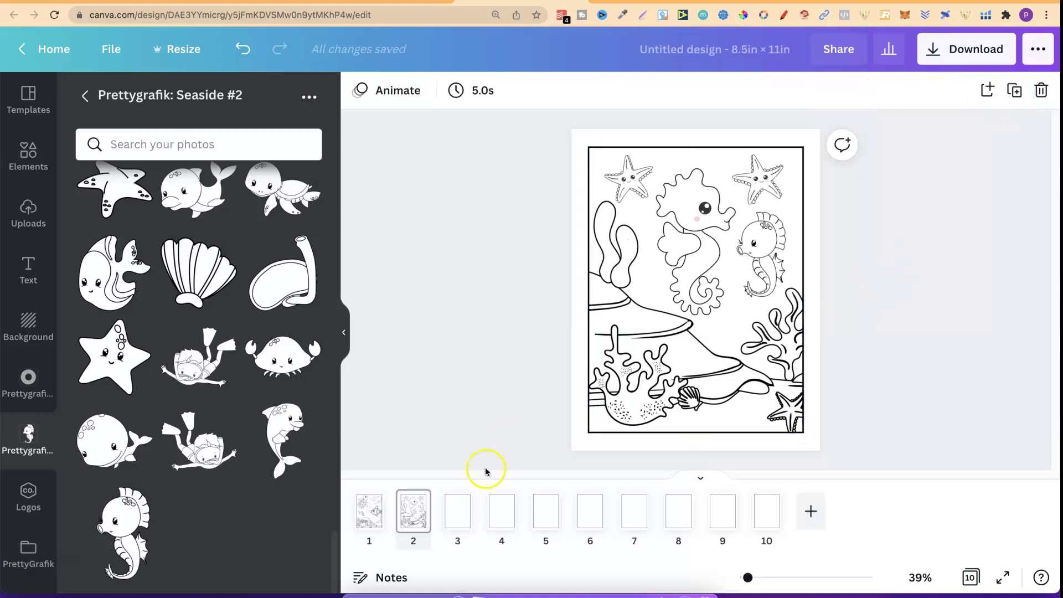
- Compare finished pages 1 and 2, and look through the themed artwork folders in the PrettyGrafik collection
click(366, 519)
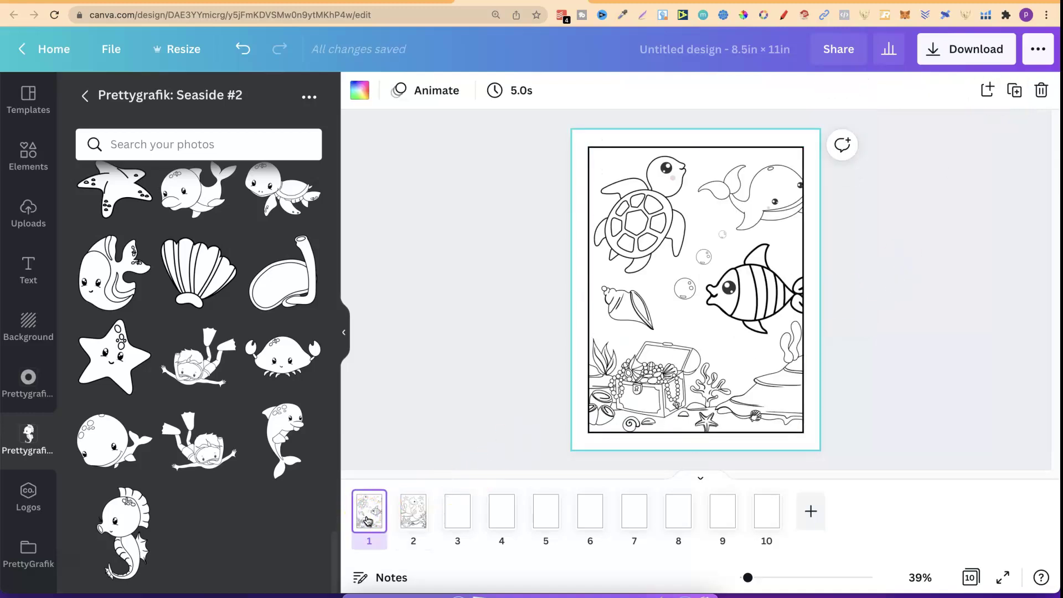
key(Right)
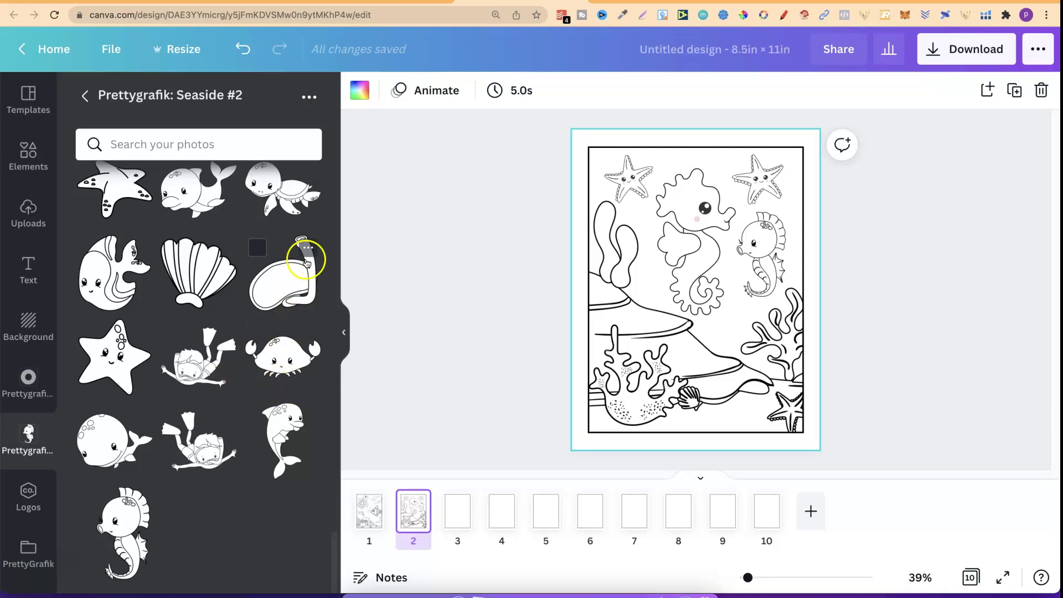
click(26, 490)
click(25, 429)
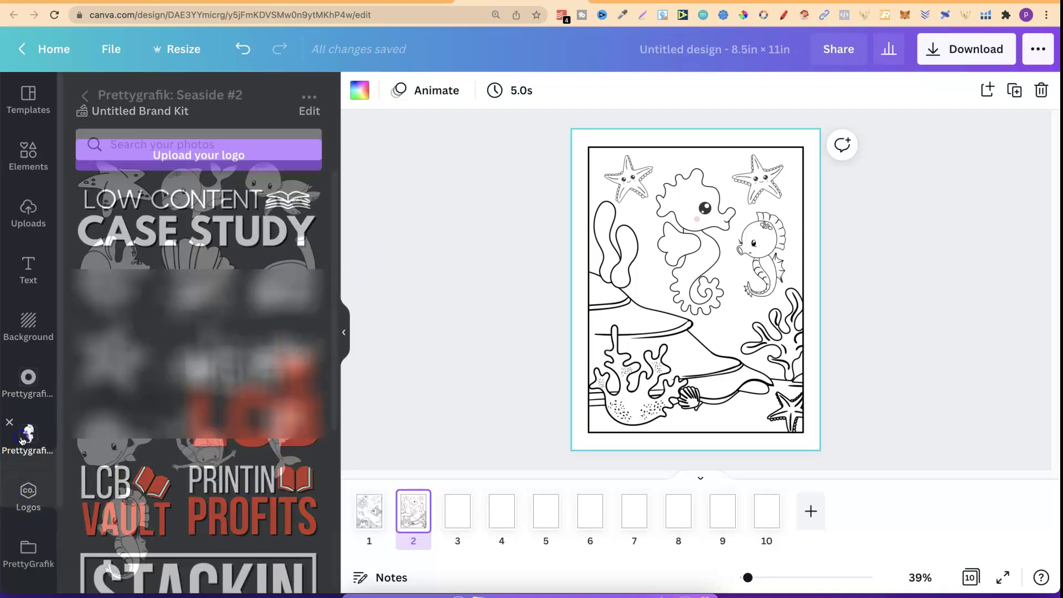
click(31, 543)
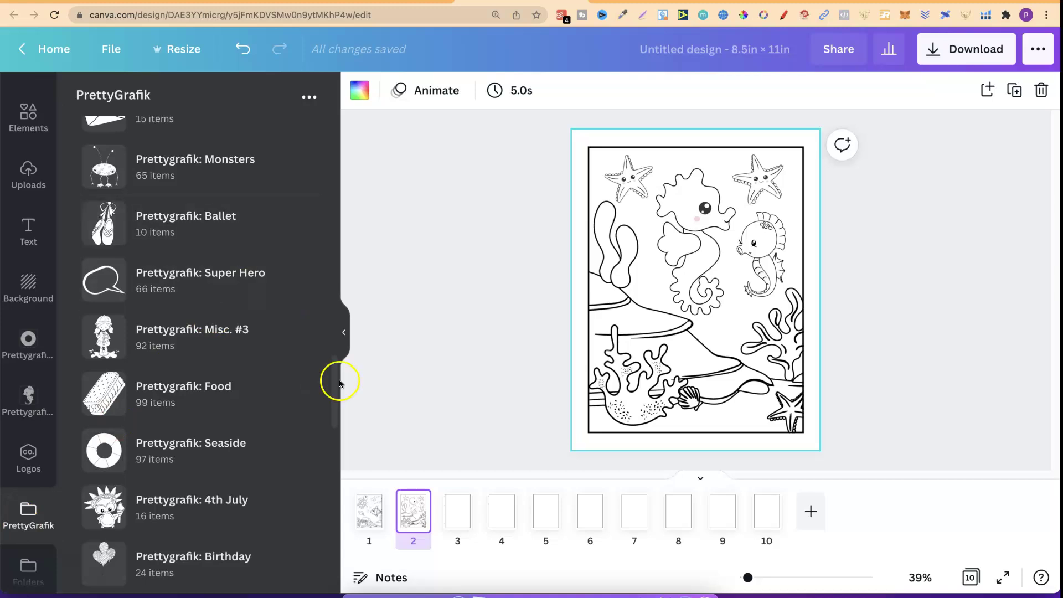
drag(334, 384, 314, 135)
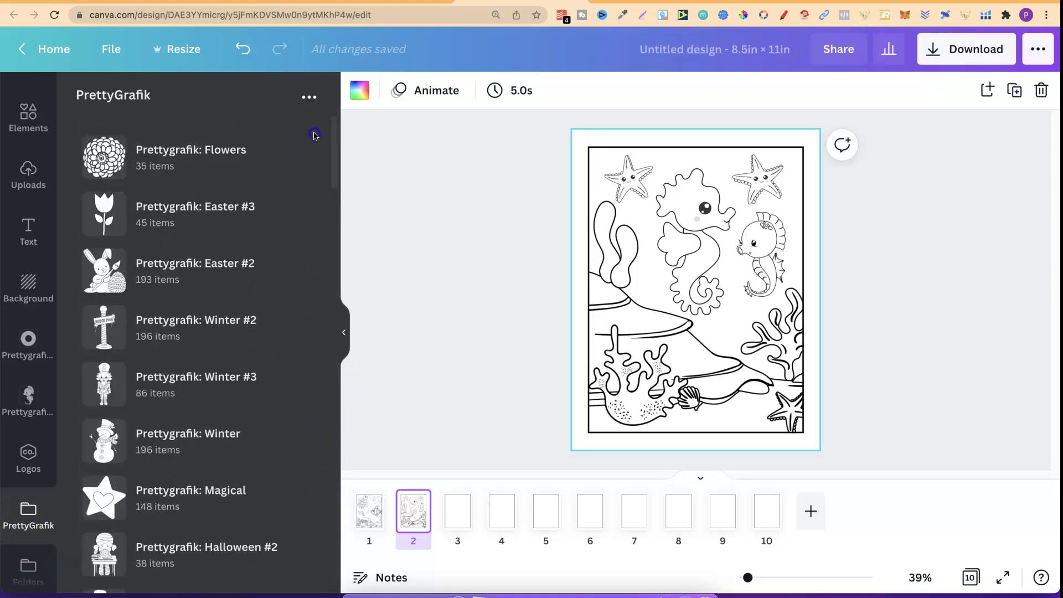
- Add a heading to page 3 and replace its text with CRAB
click(461, 518)
click(28, 232)
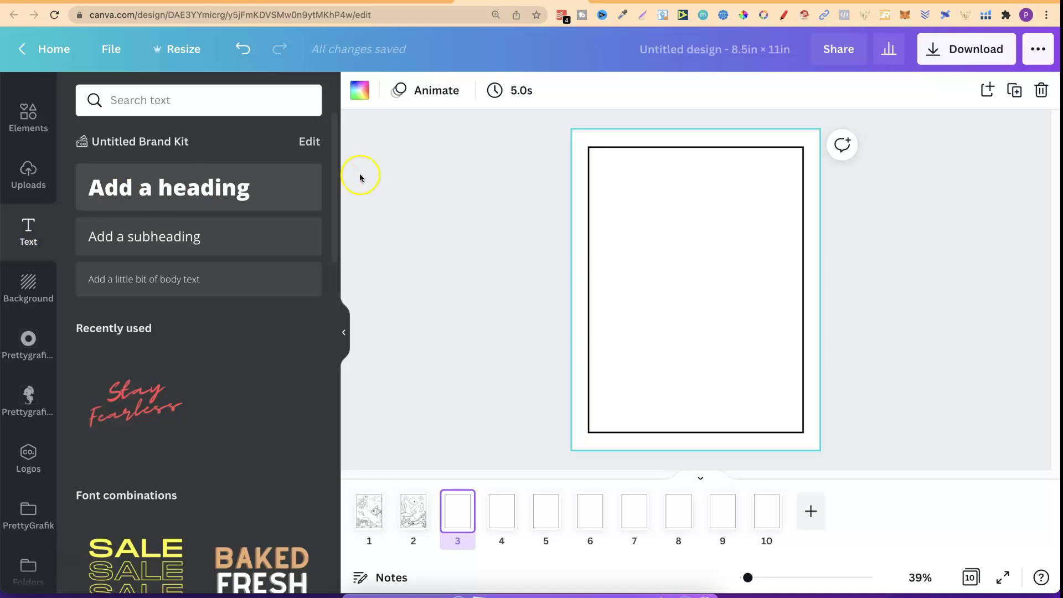
click(220, 187)
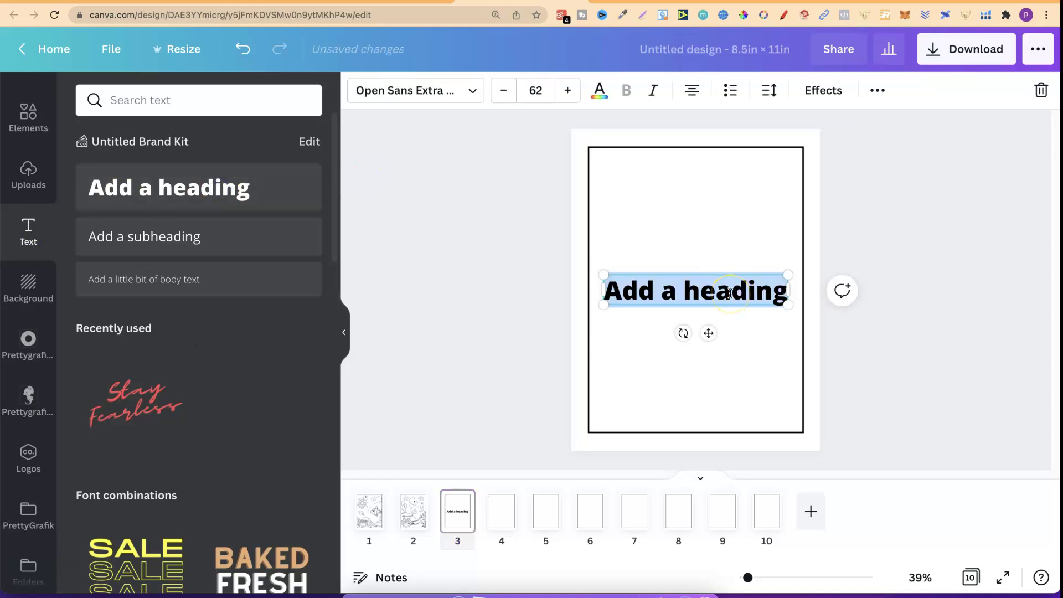
click(26, 411)
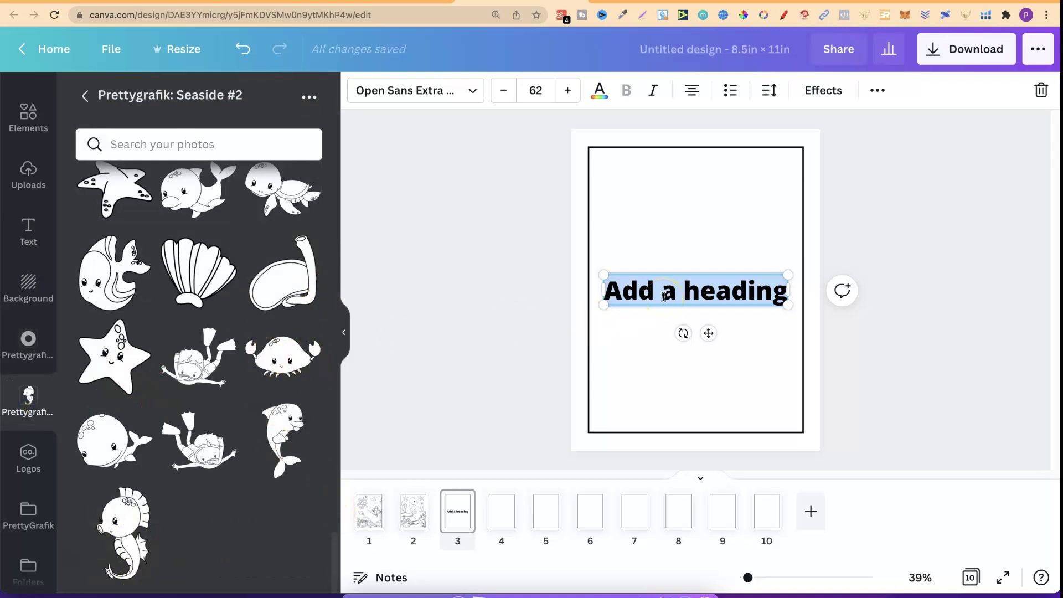
triple_click(708, 287)
text(CRAB)
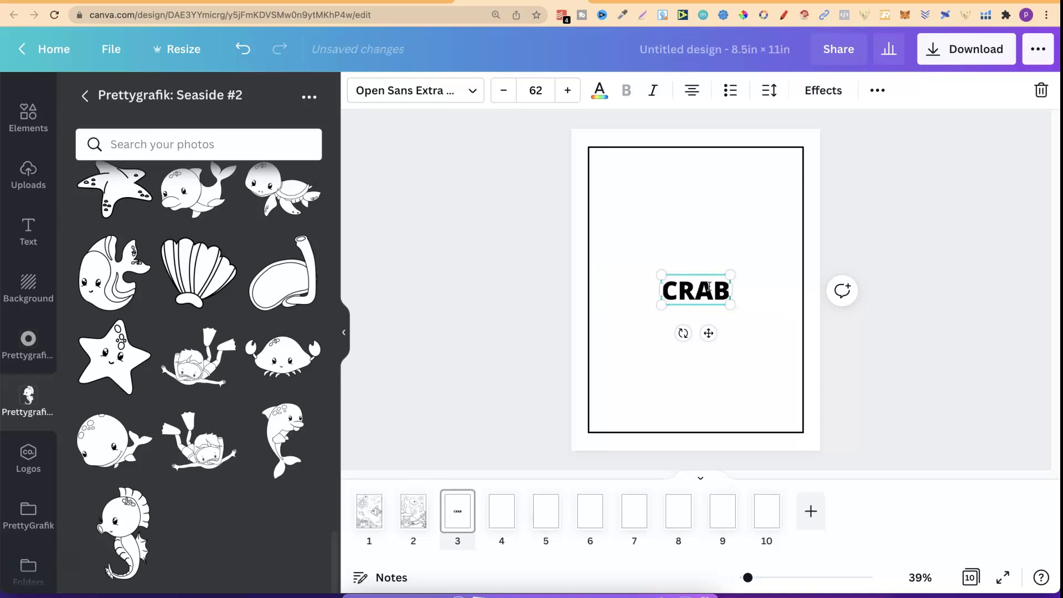
- Enlarge the CRAB heading to size 153 and centre it at the top of the border
drag(730, 305, 827, 363)
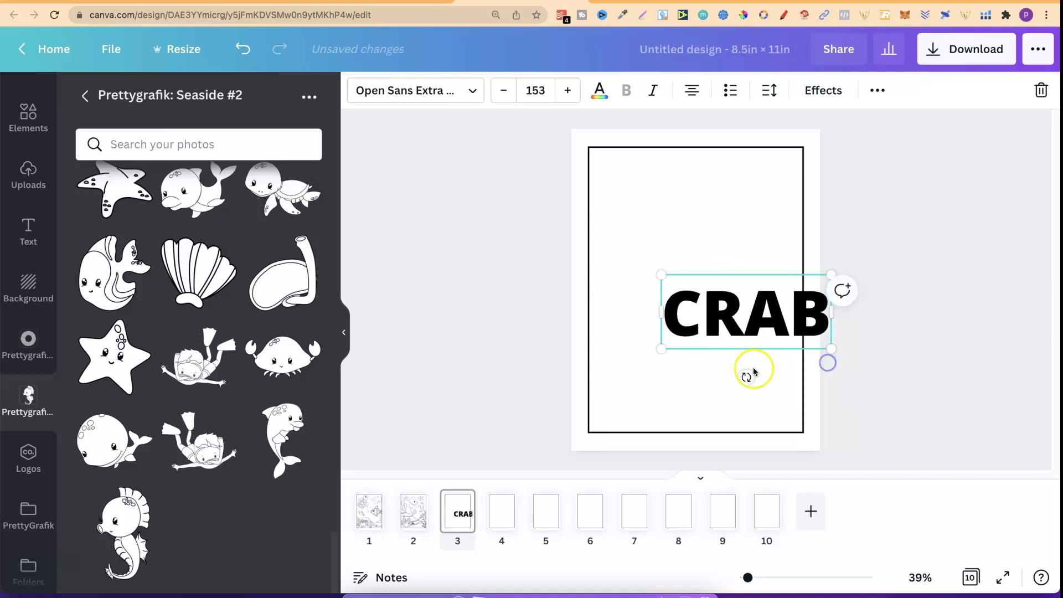
click(830, 399)
drag(747, 313, 697, 195)
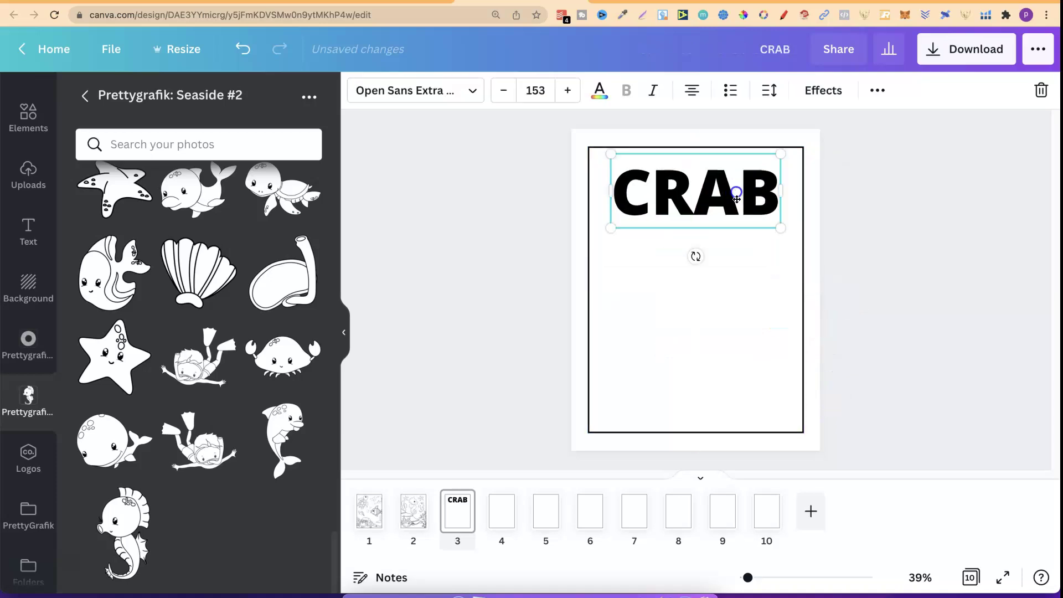
- Give the CRAB heading a Splice effect with thickness 35, offset 0, direction 0 and a white fill colour
click(823, 92)
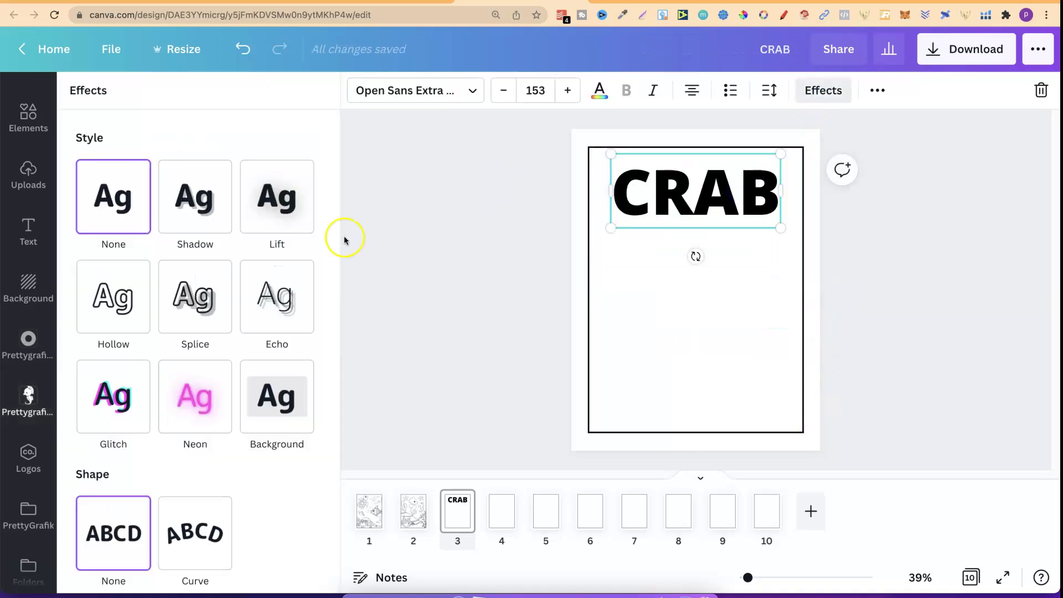
click(200, 314)
drag(192, 435, 76, 434)
drag(165, 478, 164, 482)
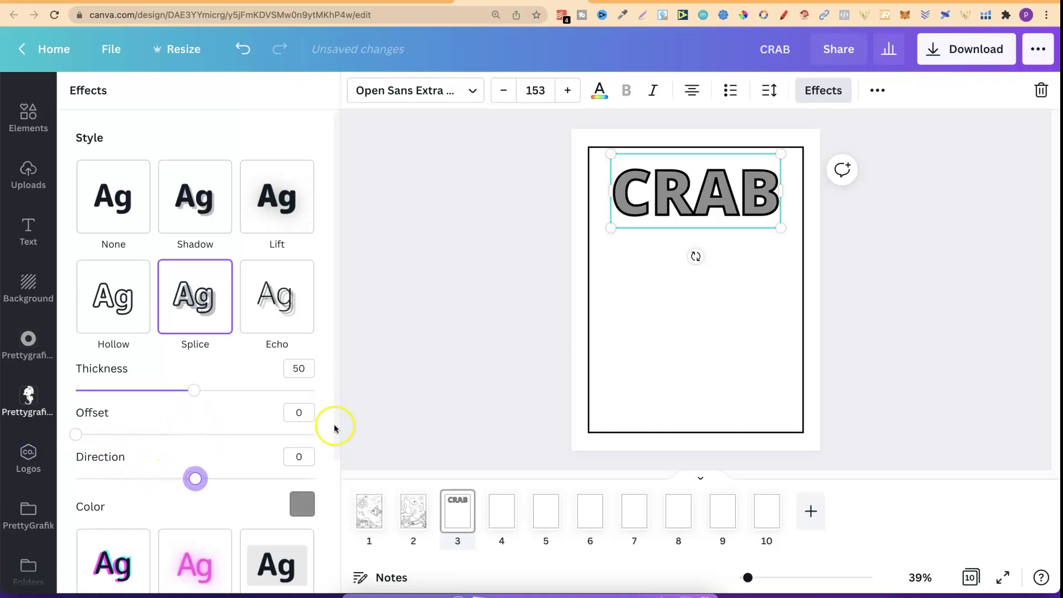
click(298, 510)
click(289, 351)
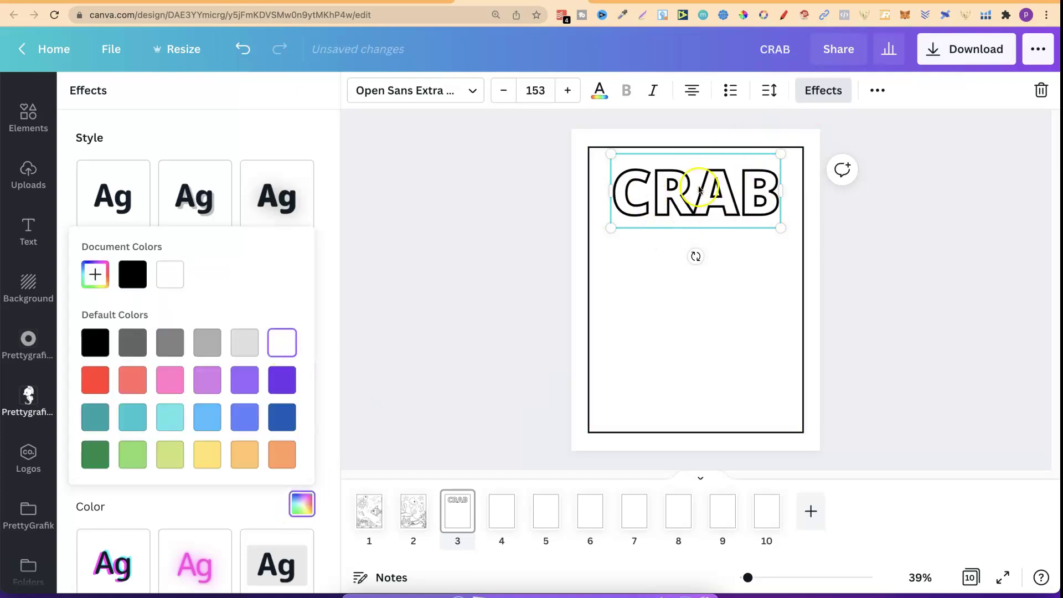
click(326, 259)
drag(194, 394, 158, 393)
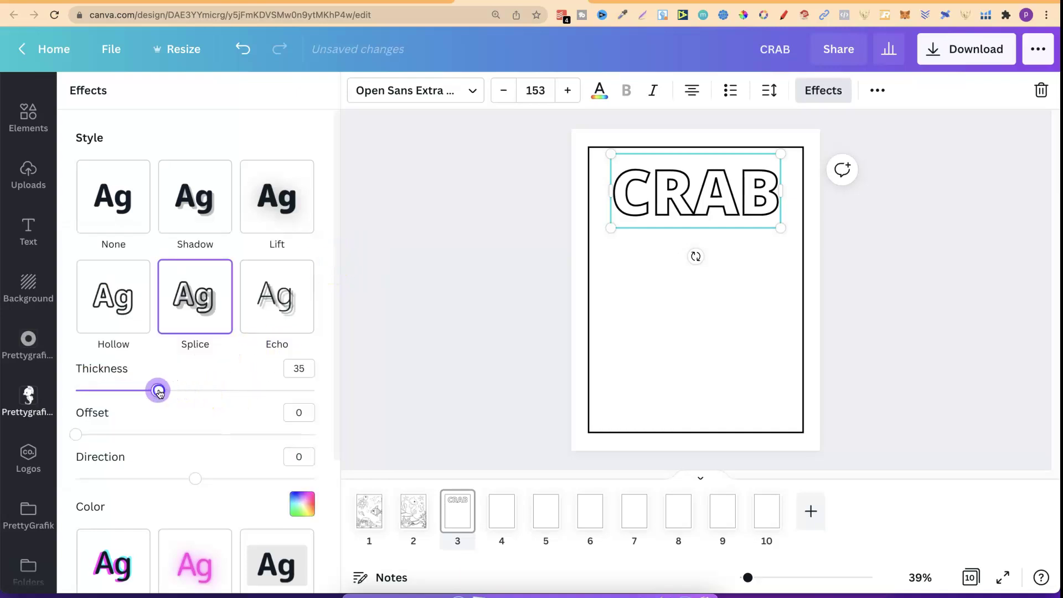
- Enlarge the outlined CRAB heading to size 183 and centre it across the top of the border
drag(775, 229, 757, 216)
click(869, 326)
click(773, 222)
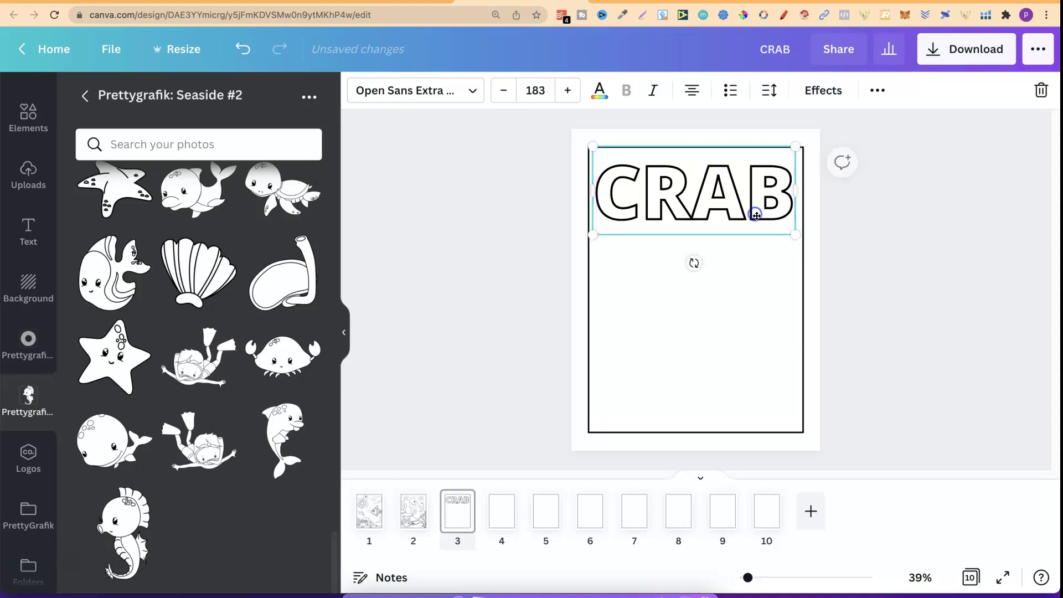
- Change the CRAB heading's font to the uploaded Big Shout Bob Slim
click(471, 90)
drag(334, 125, 339, 185)
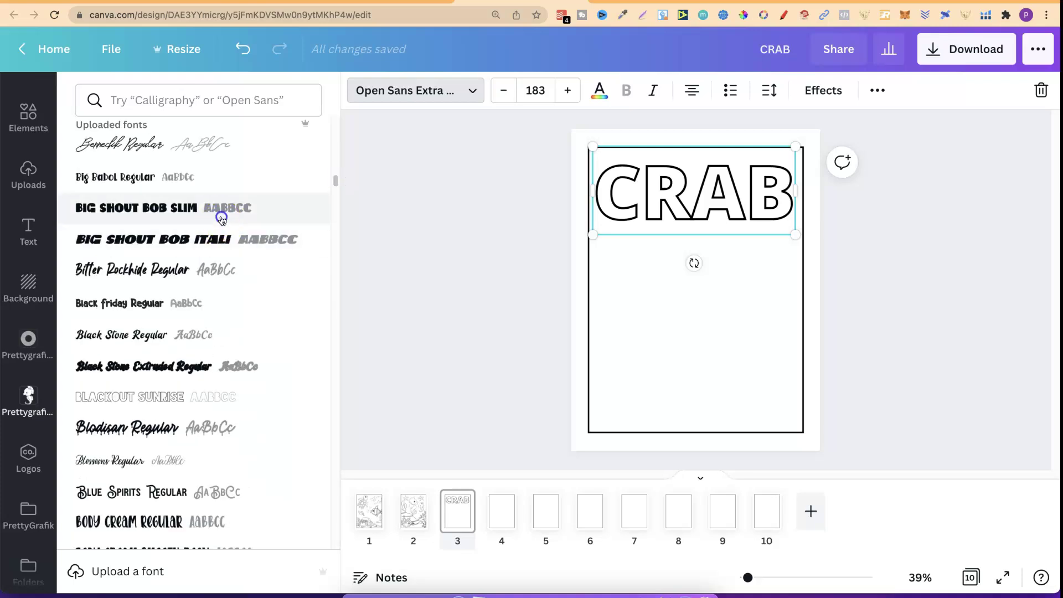
click(222, 220)
click(770, 162)
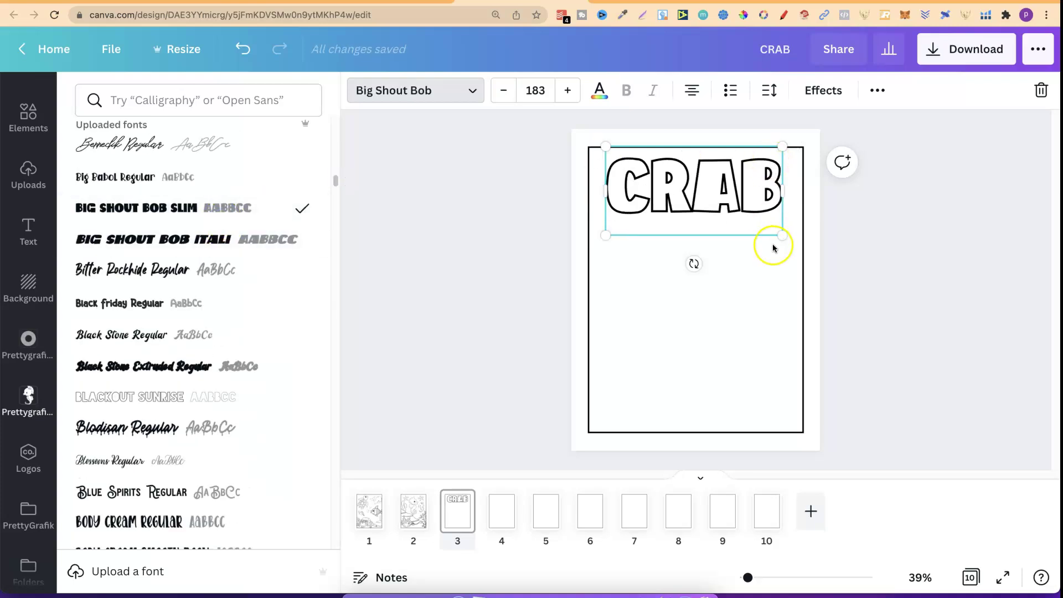
click(742, 347)
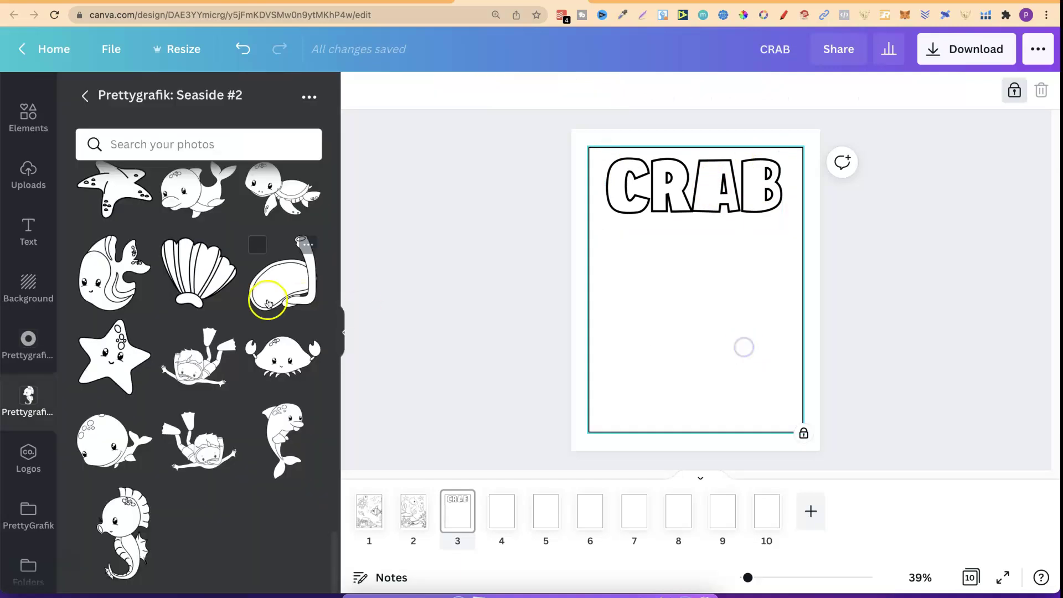
- Try the wide-bodied crab with small claws from the Seaside #2 images, enlarged beneath the CRAB heading
click(278, 356)
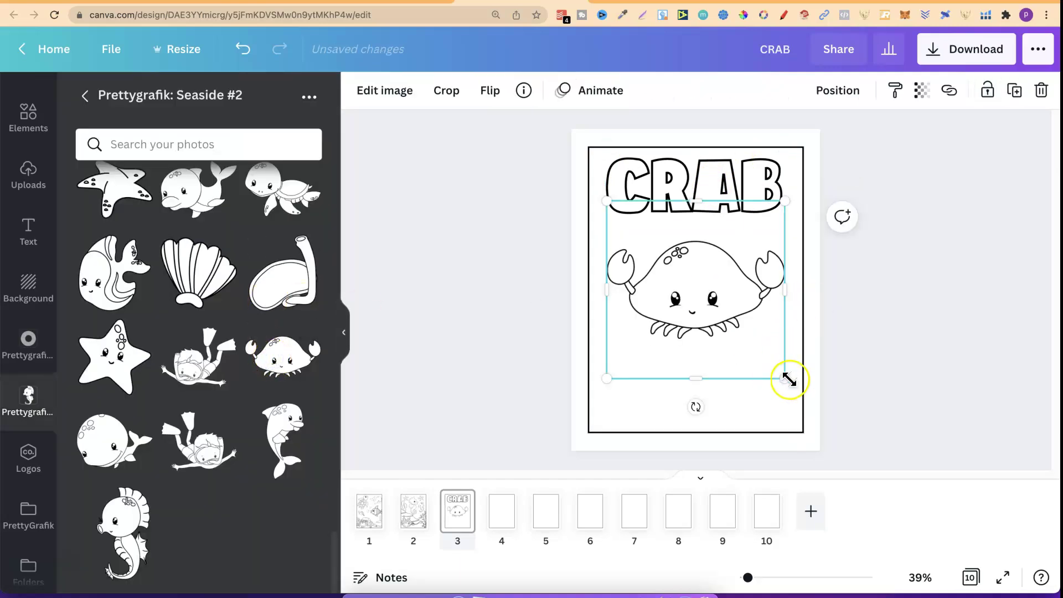
drag(790, 380, 844, 424)
drag(772, 344, 747, 364)
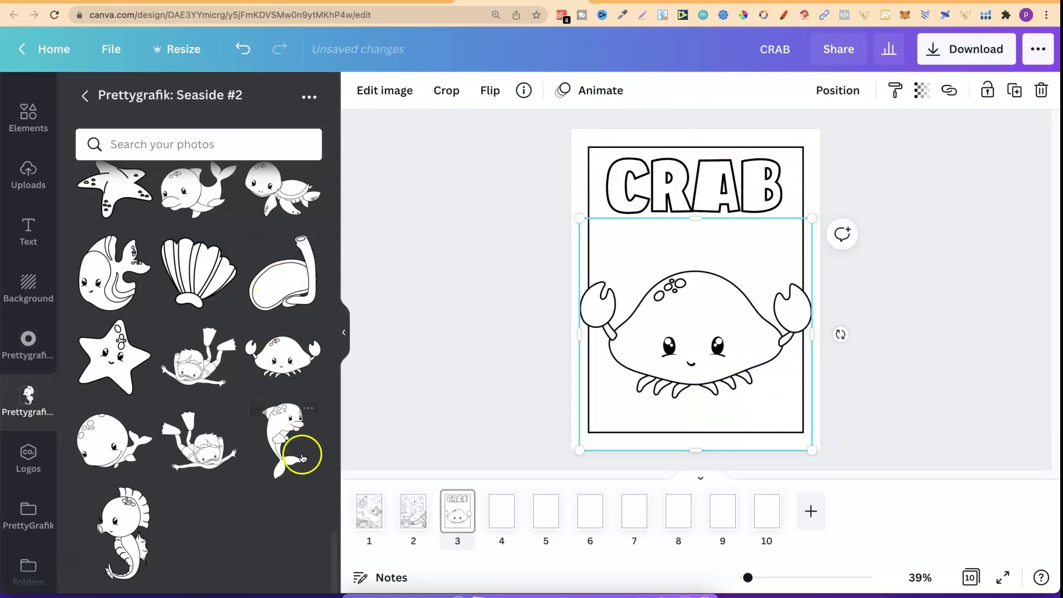
drag(335, 564, 328, 230)
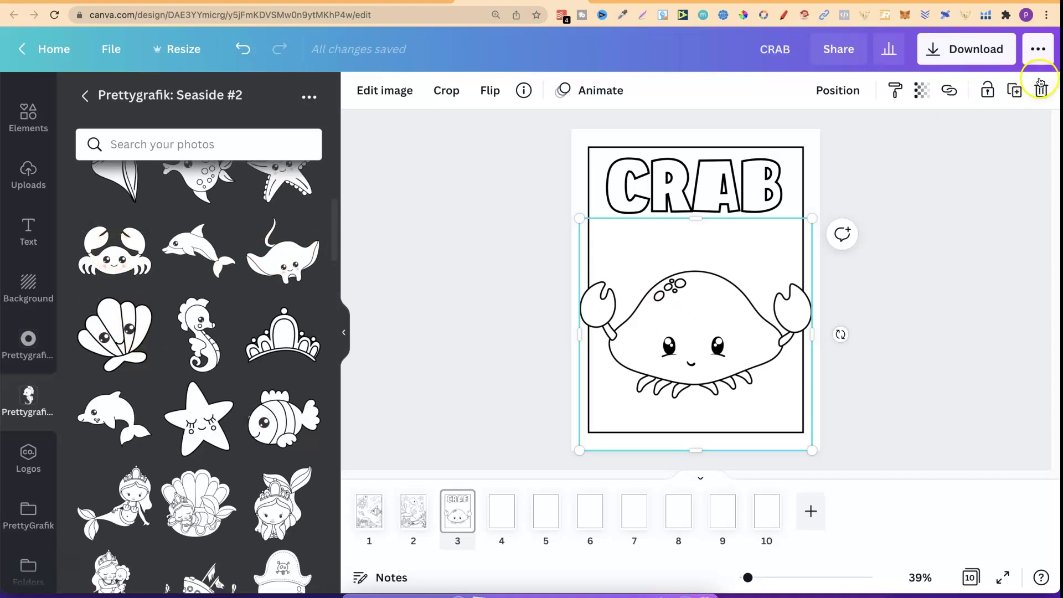
click(1040, 98)
- Add the crab with large raised claws from the Seaside #2 images, enlarged and centred below the CRAB heading
click(115, 249)
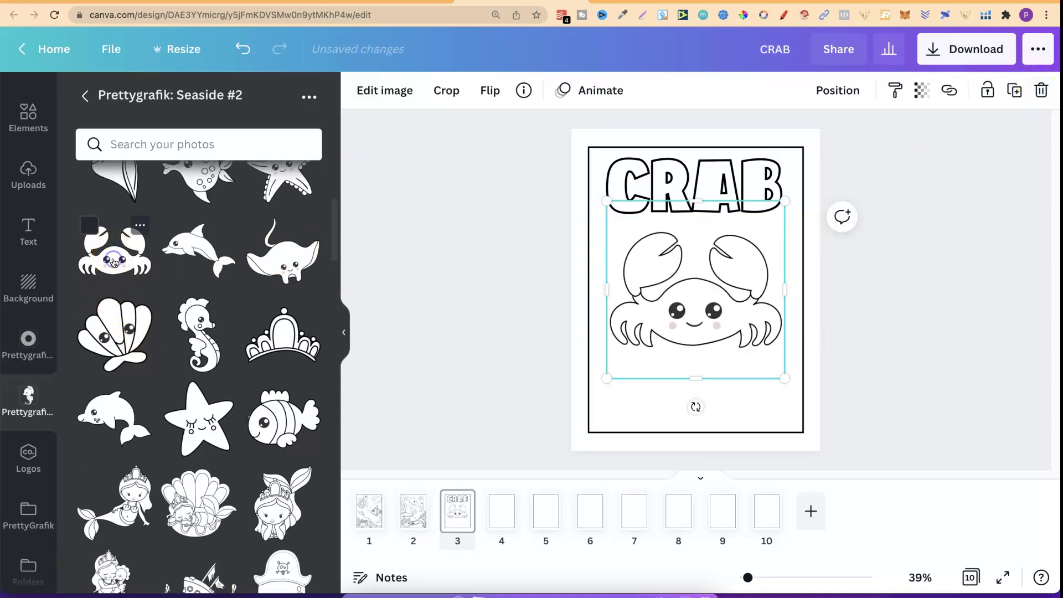
click(246, 56)
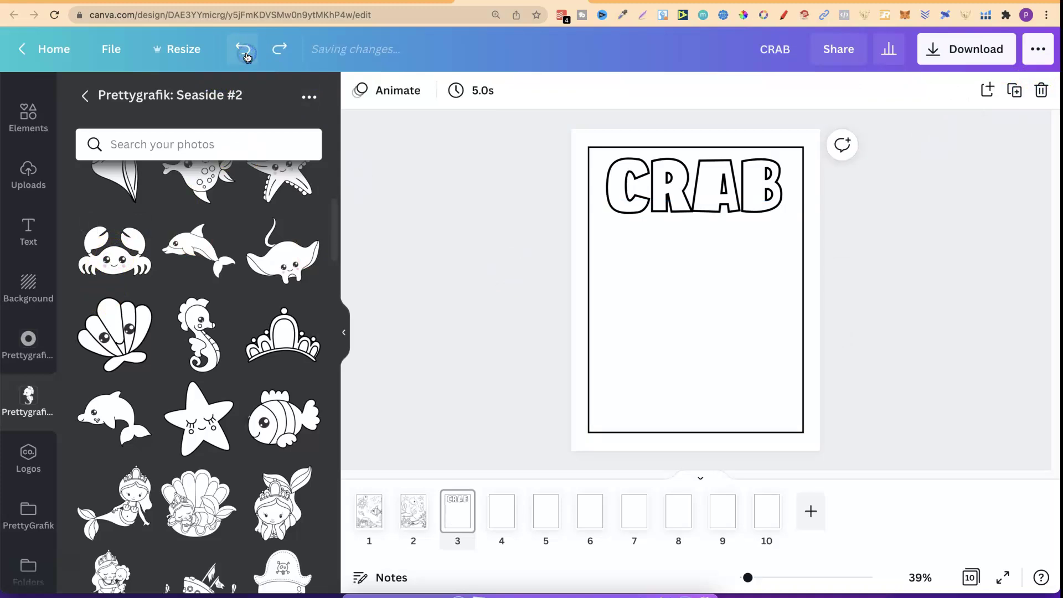
click(136, 257)
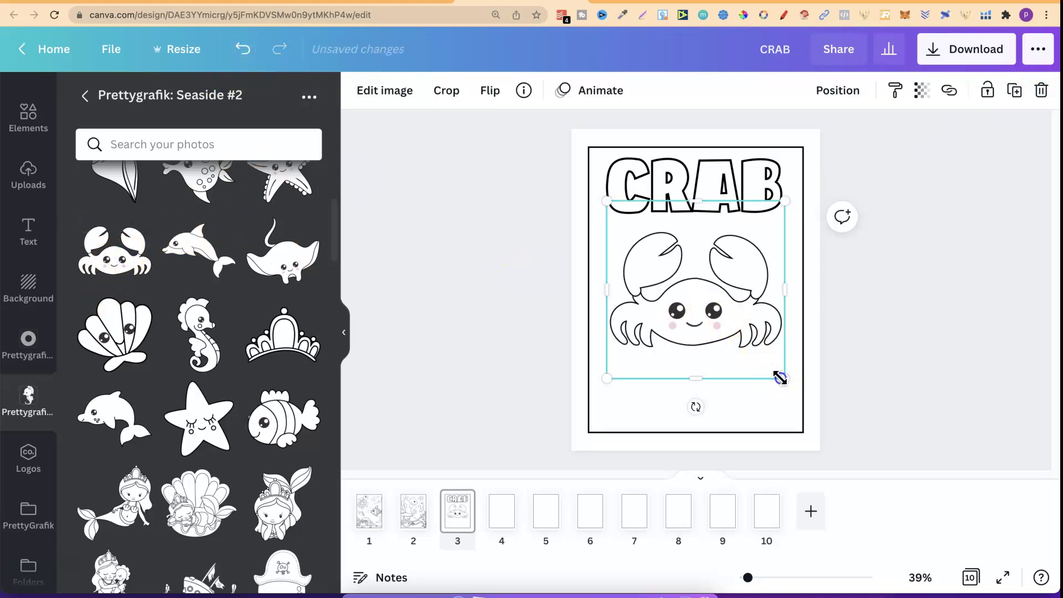
drag(781, 379, 821, 403)
drag(759, 315, 744, 336)
- Change the CRAB heading's font to the uploaded BroccoliPasta Medium
click(767, 186)
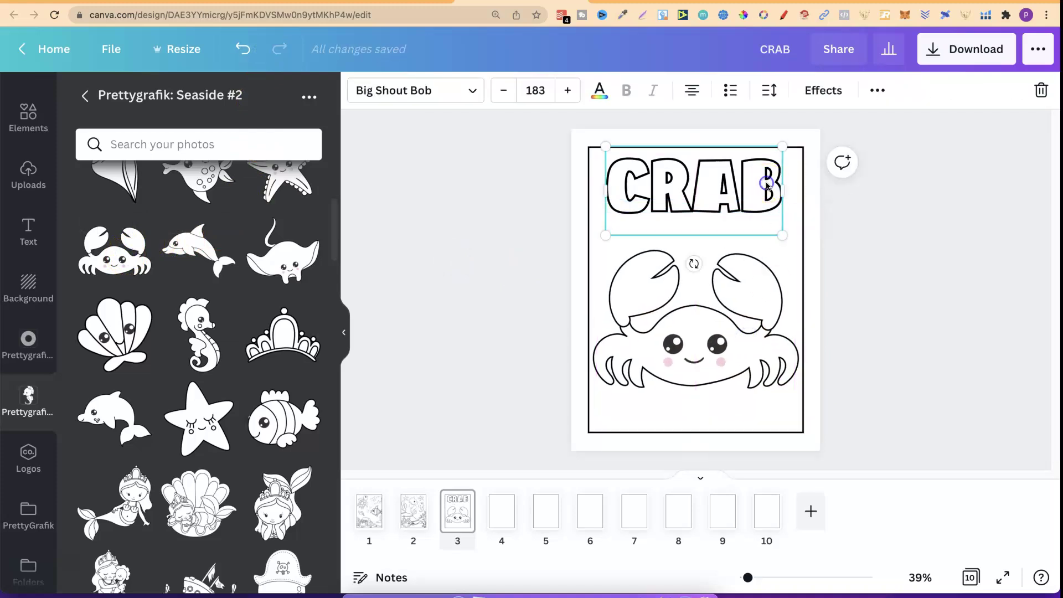
click(415, 96)
click(220, 299)
drag(334, 178, 335, 195)
click(209, 210)
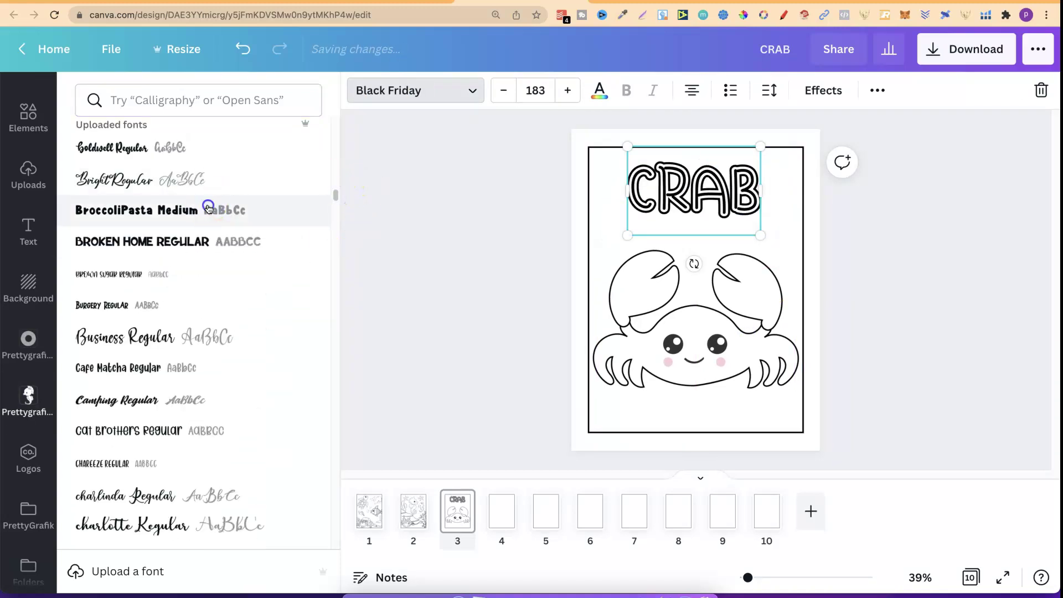
- Enlarge the CRAB heading to size 202 and centre it across the top of the border
click(716, 217)
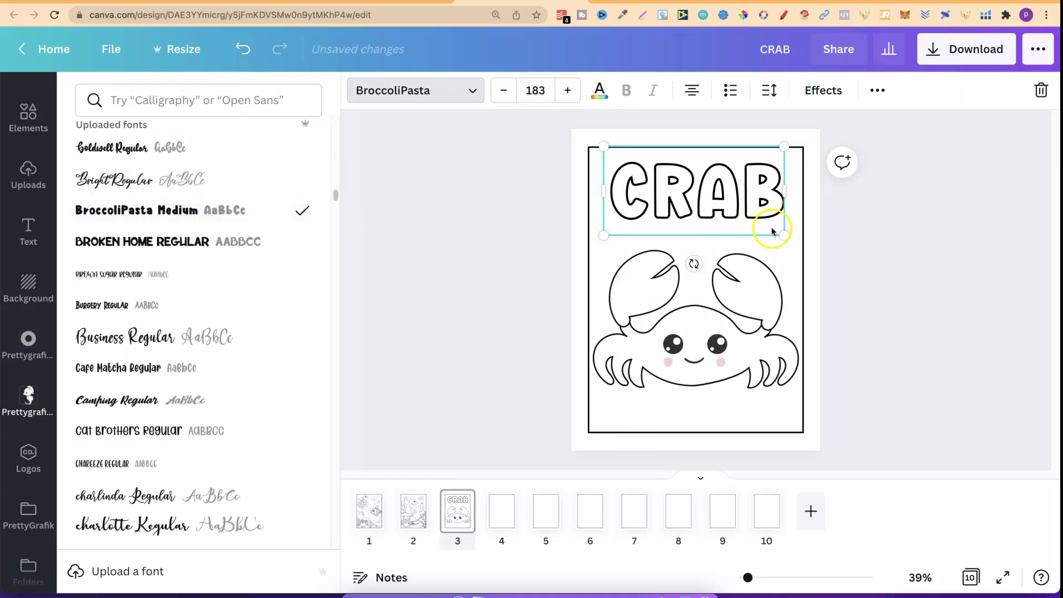
drag(780, 232, 804, 244)
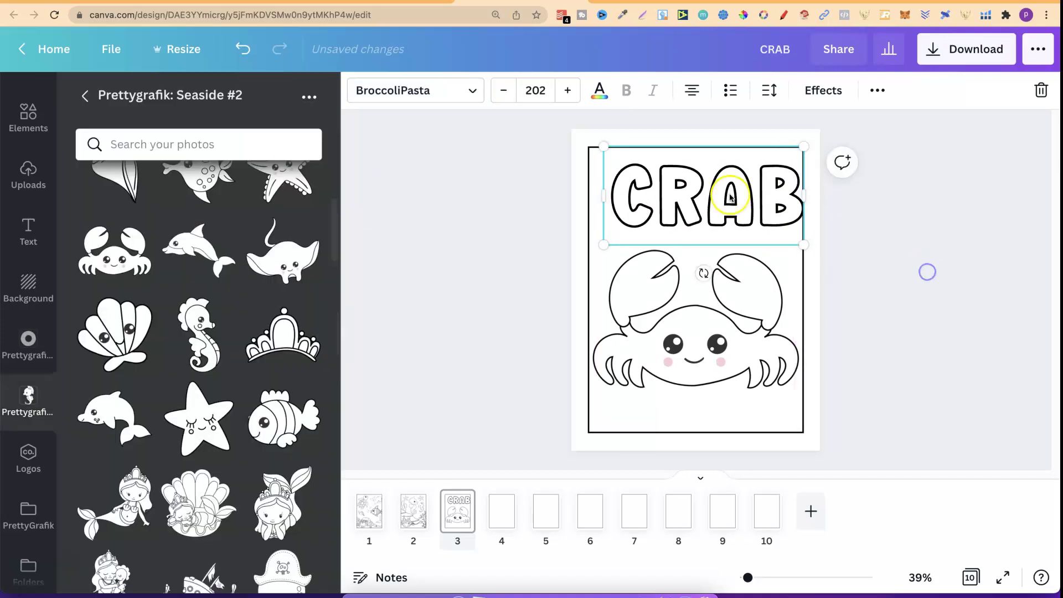
drag(729, 192, 718, 191)
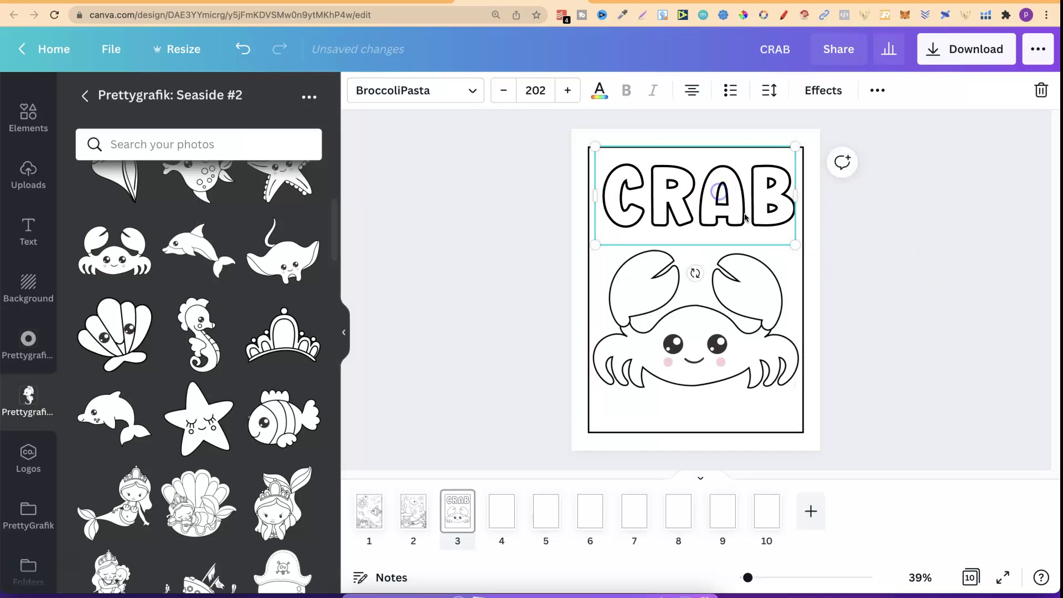
click(835, 328)
- Enlarge the crab illustration below the heading and crop its sides to the border's width
click(694, 421)
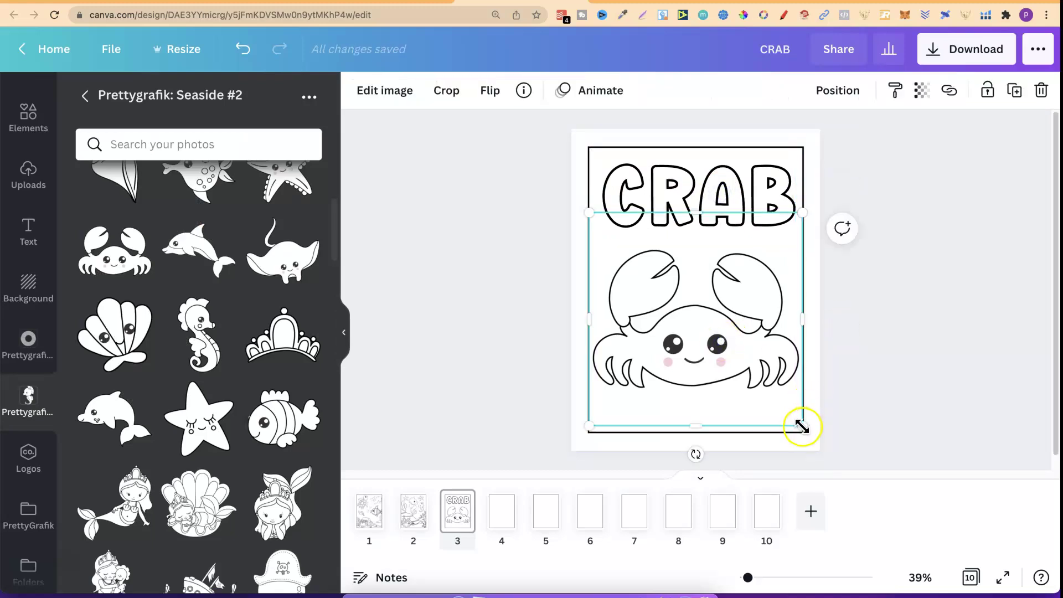
drag(802, 425, 830, 437)
mouse_move(723, 351)
mouse_down()
mouse_move(705, 341)
mouse_move(714, 341)
mouse_up()
drag(815, 332, 806, 332)
drag(576, 316, 581, 317)
click(951, 191)
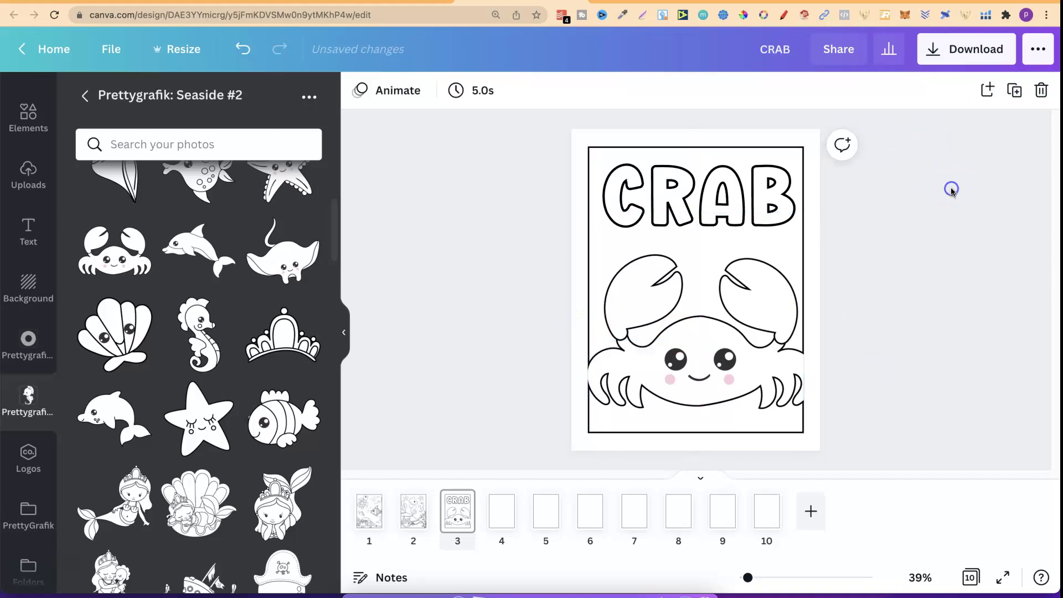
- Duplicate the CRAB heading, remove the copy's effect with the None style, and align the copy over the original
click(722, 177)
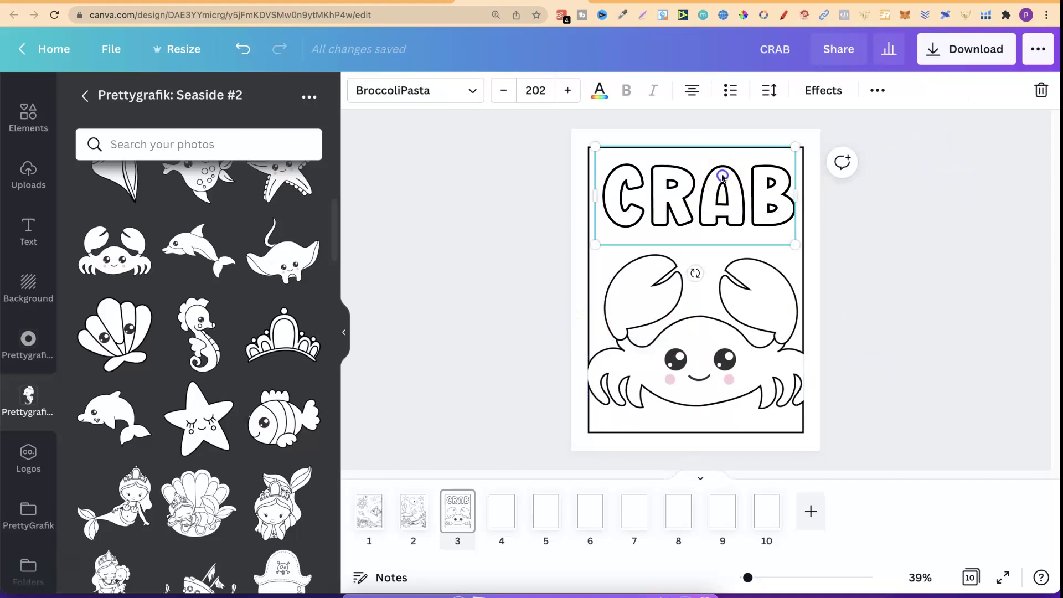
click(878, 92)
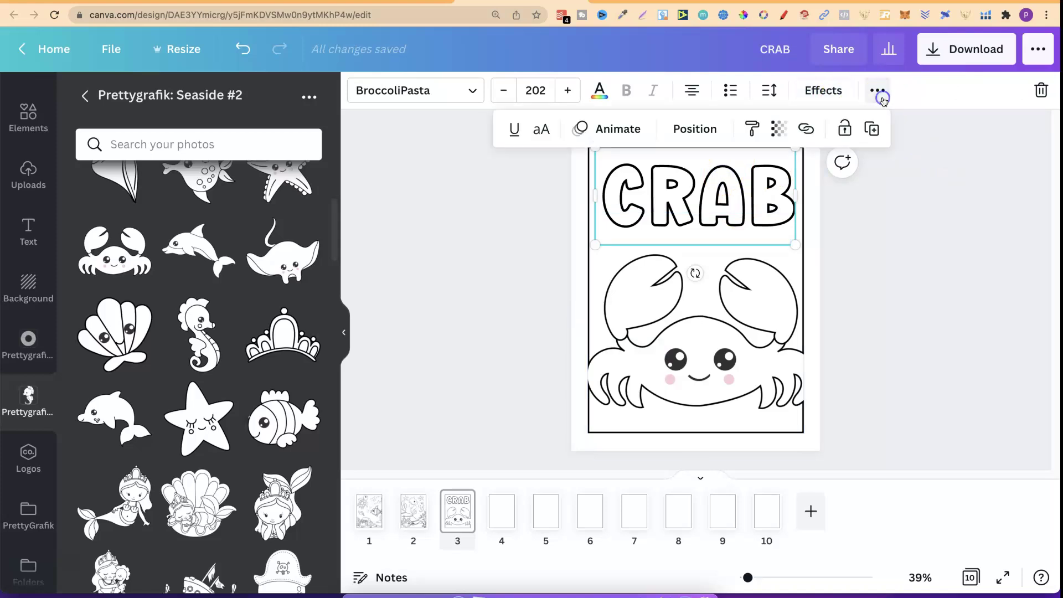
click(872, 129)
click(830, 91)
click(108, 176)
click(646, 205)
drag(646, 205, 641, 200)
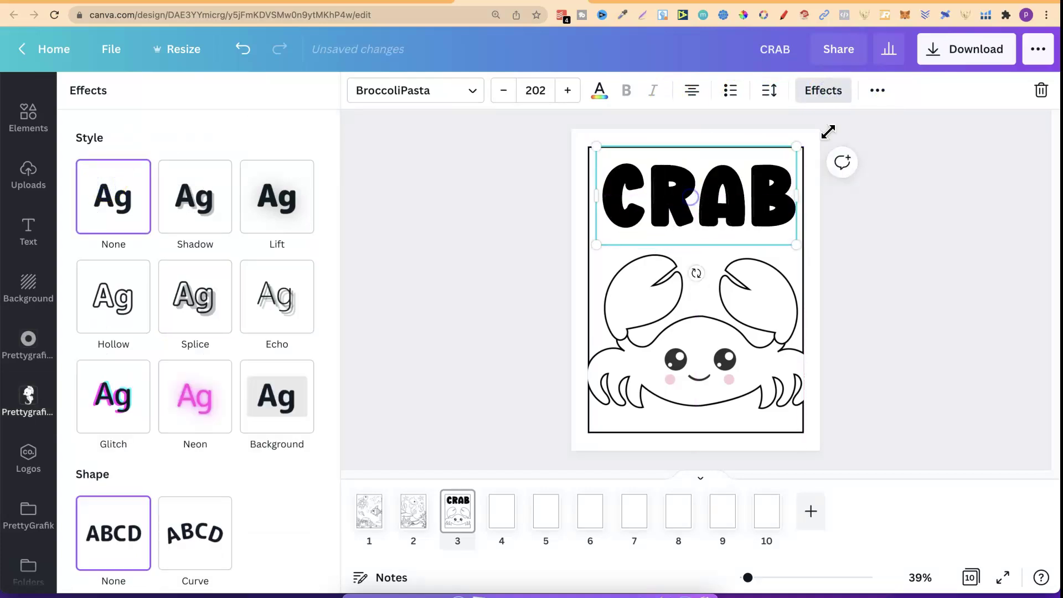
- Set the solid CRAB copy's transparency to 75
click(873, 92)
click(779, 129)
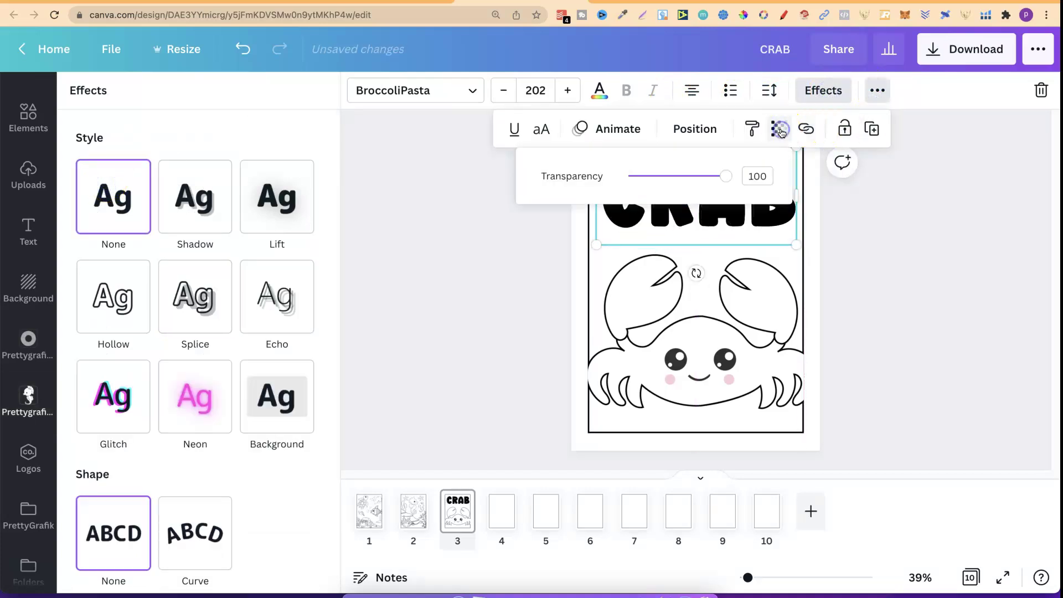
click(757, 174)
text(75)
key(Return)
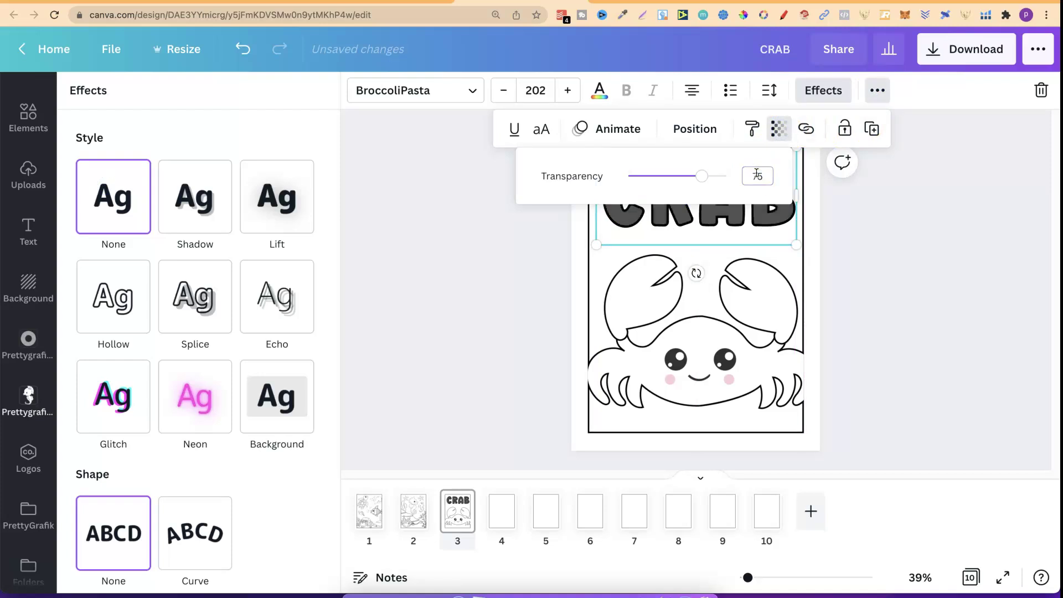
click(777, 234)
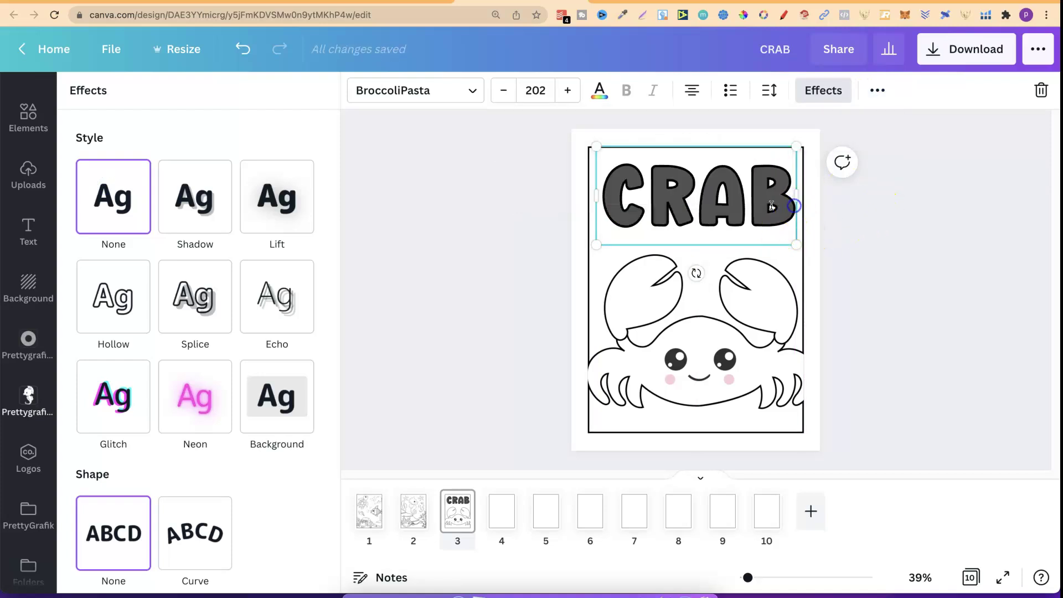
- Widen the grey CRAB copy's text box so its letters sit slightly right of the outlined heading
drag(793, 206, 773, 205)
click(873, 228)
click(742, 197)
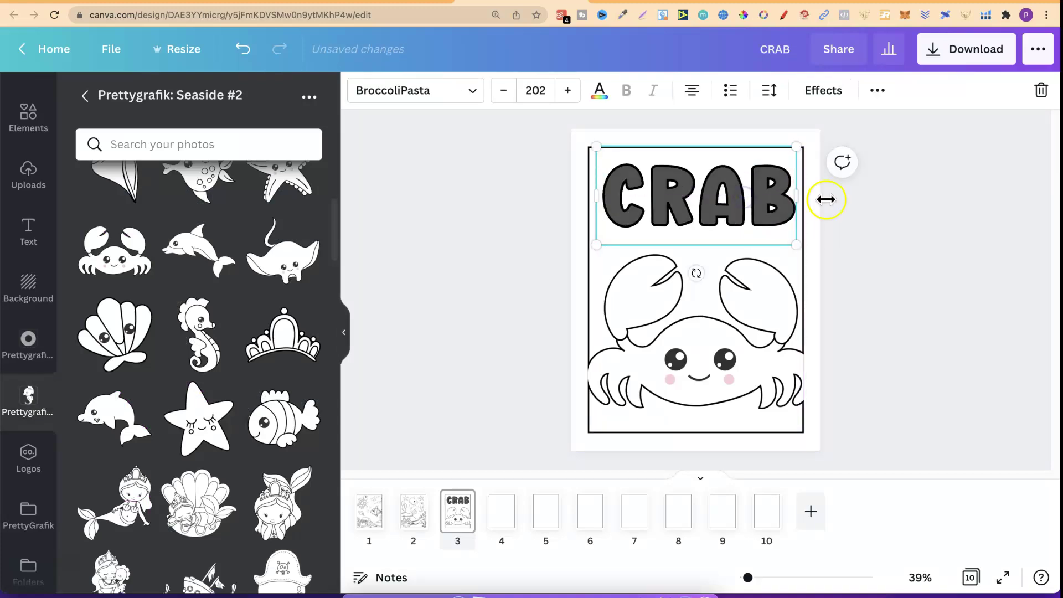
drag(798, 198, 795, 196)
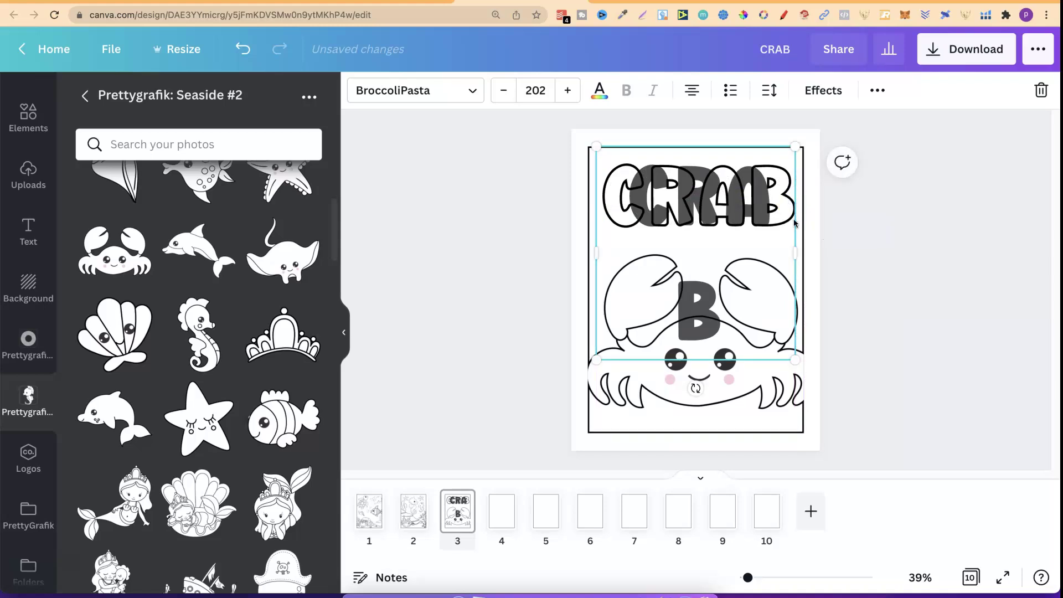
drag(796, 247, 803, 245)
- Send the grey CRAB copy backward behind the outlined heading to form a drop shadow
click(877, 90)
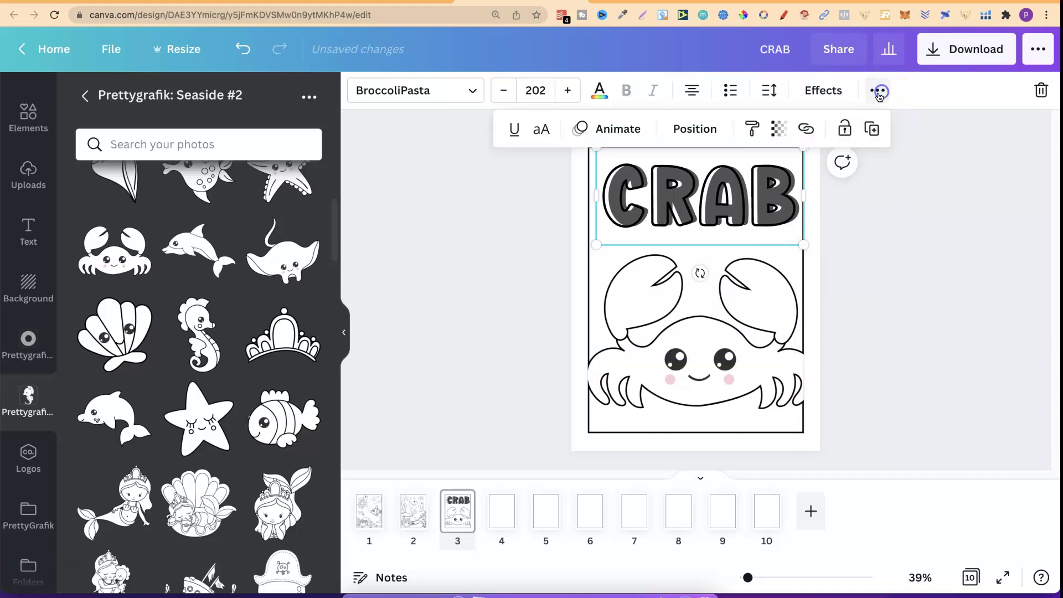
click(699, 133)
click(641, 178)
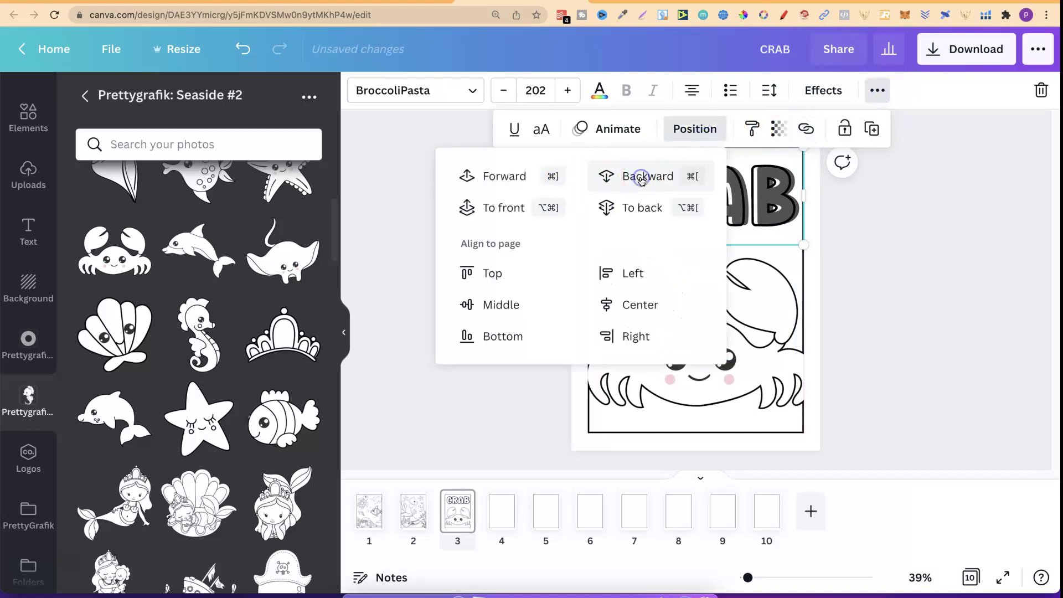
click(641, 179)
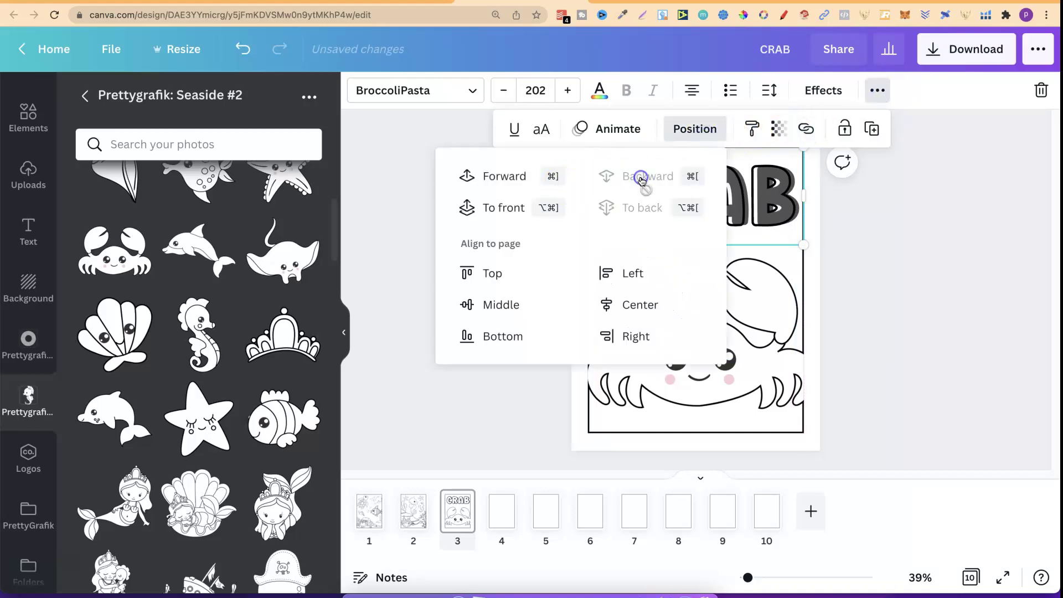
click(970, 213)
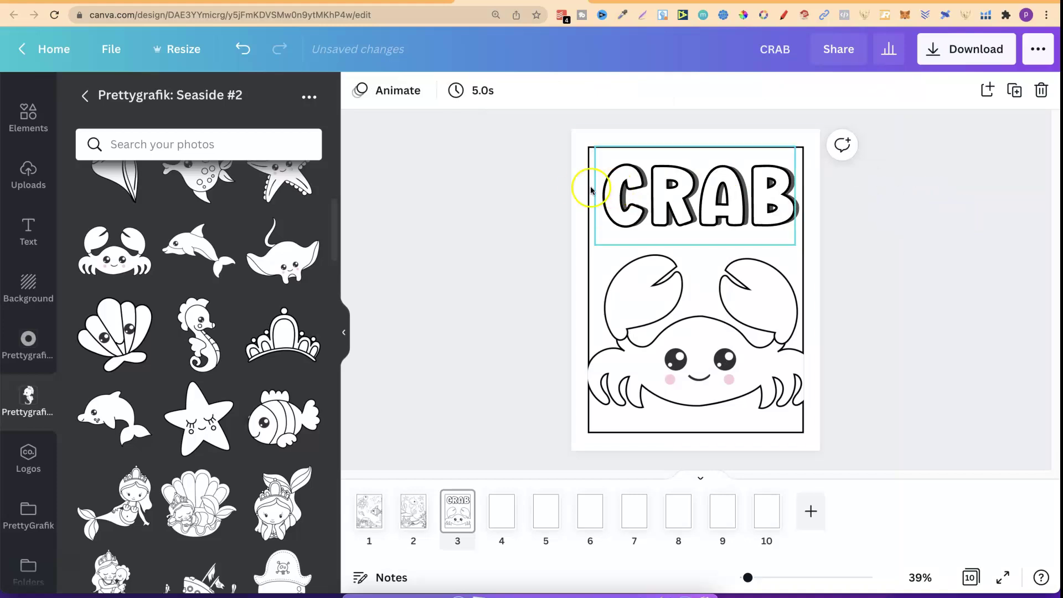
- Shift the outlined CRAB heading and its shadow slightly left to centre them within the border
click(672, 190)
drag(668, 189, 667, 189)
click(898, 274)
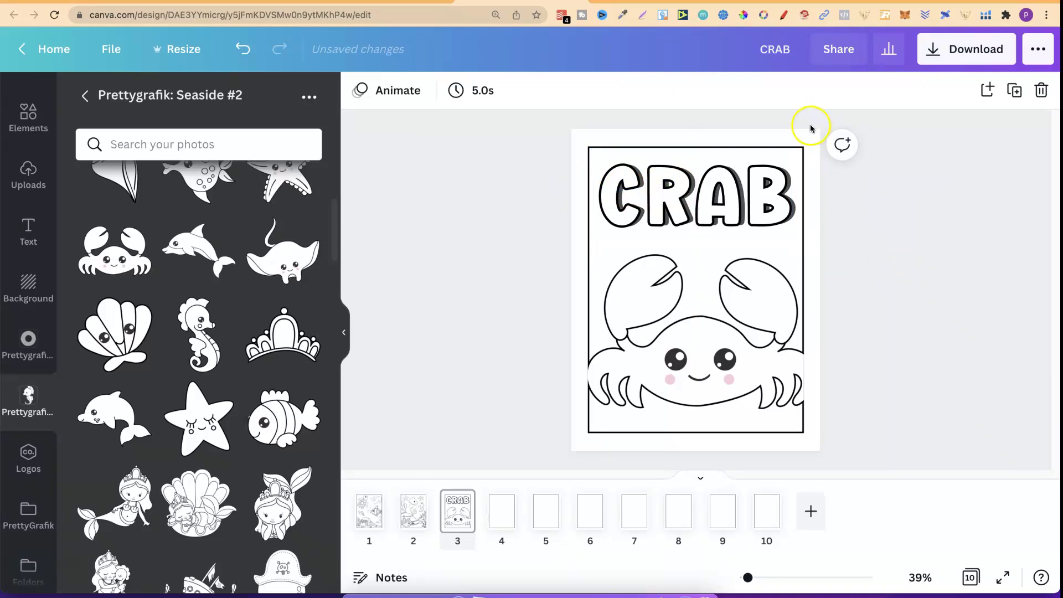
- Bring the crab illustration to the front and lock it
click(789, 149)
click(588, 295)
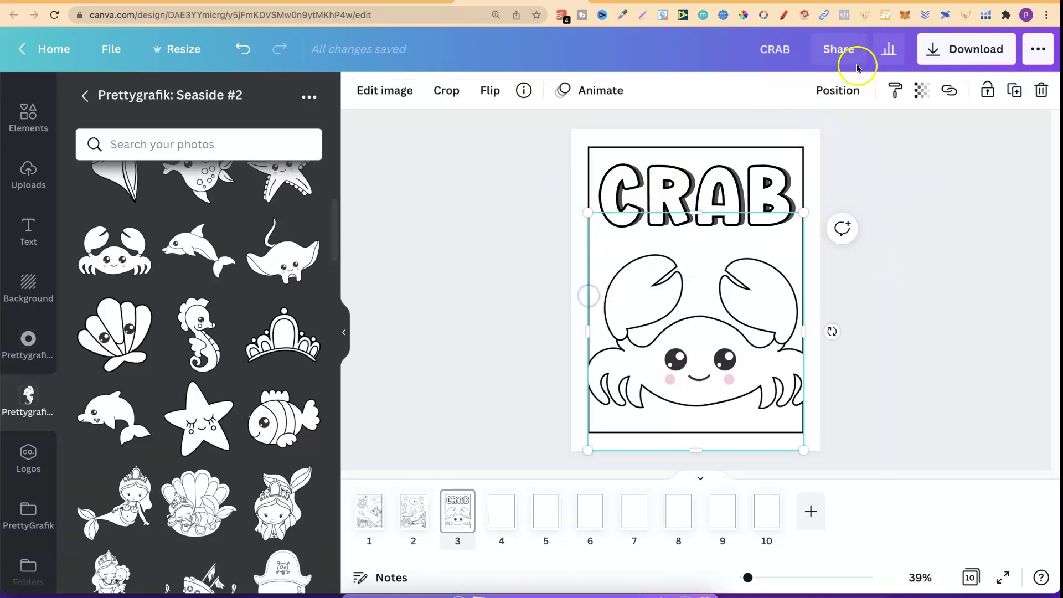
click(837, 90)
click(653, 168)
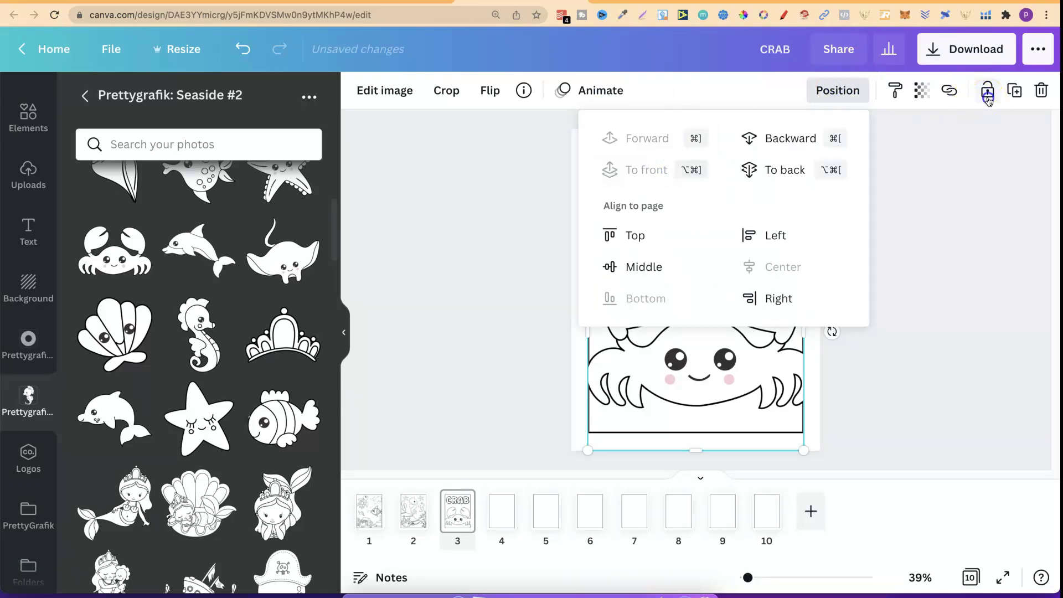
click(953, 244)
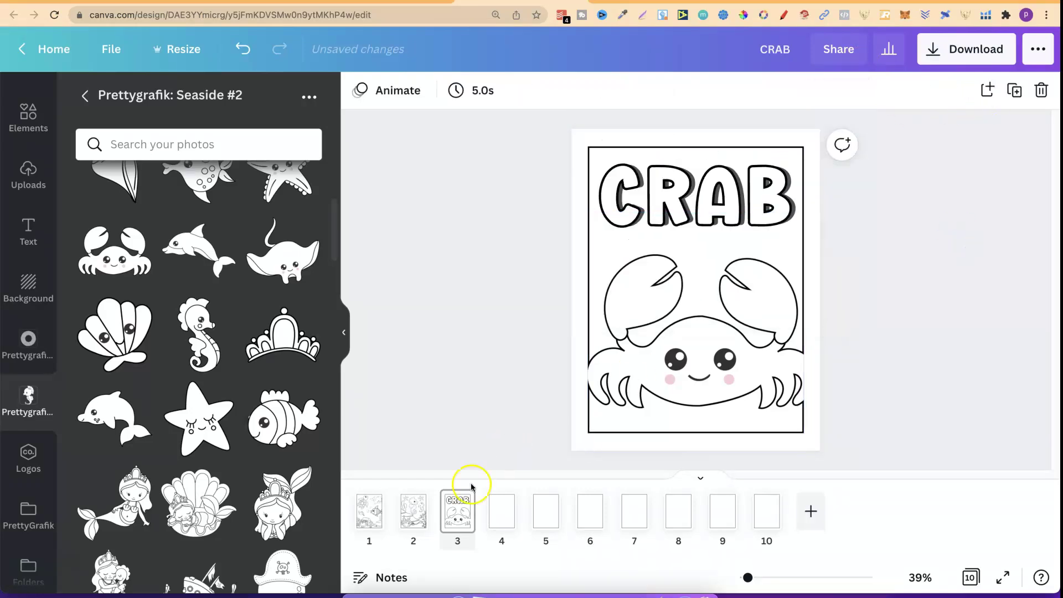
- Unlock the crab illustration and send it to the back behind the border, locking it there again
click(745, 376)
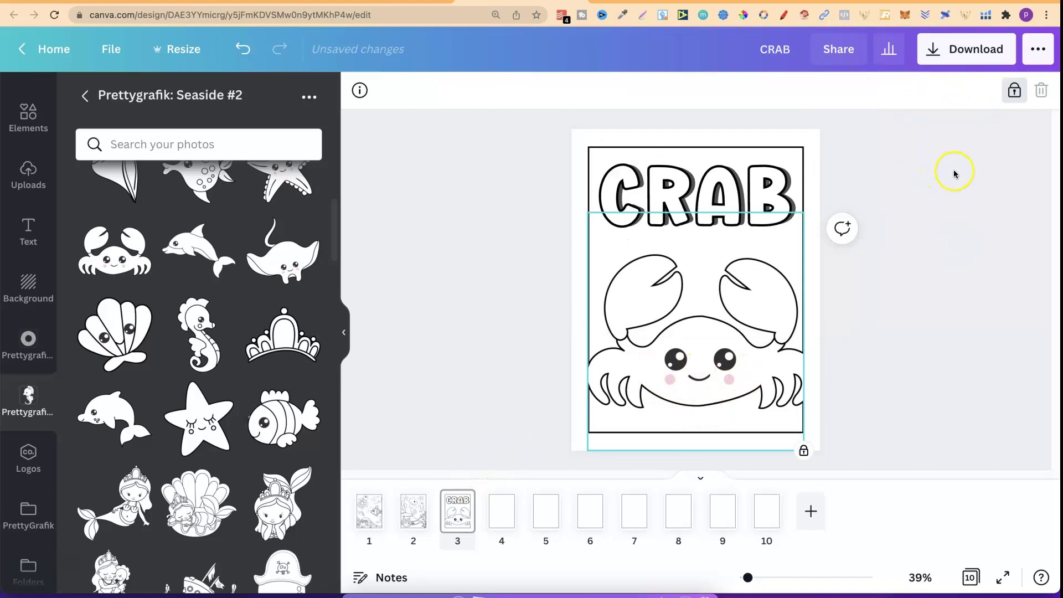
click(1014, 90)
click(837, 90)
click(778, 170)
click(987, 92)
click(905, 258)
click(802, 289)
click(881, 348)
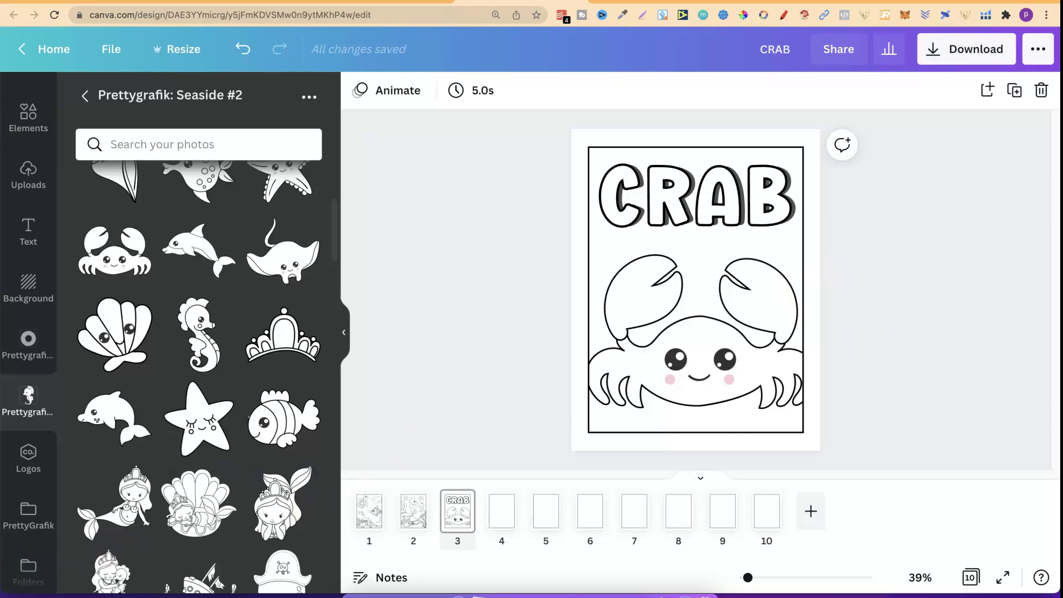
- Review the finished coloring pages 1 to 3 and go to the blank bordered page 4
click(416, 517)
click(367, 515)
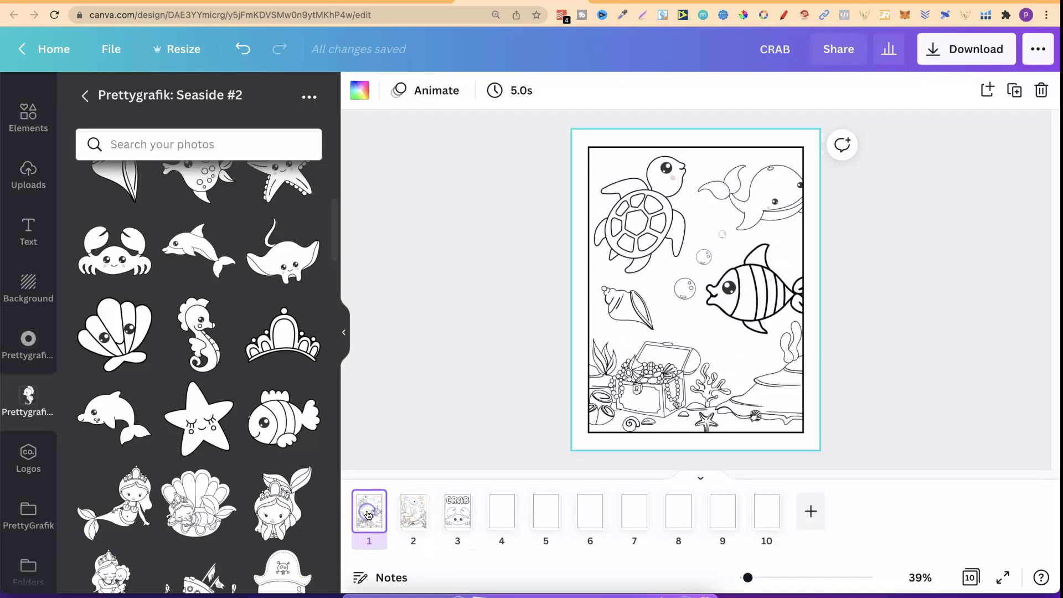
click(410, 509)
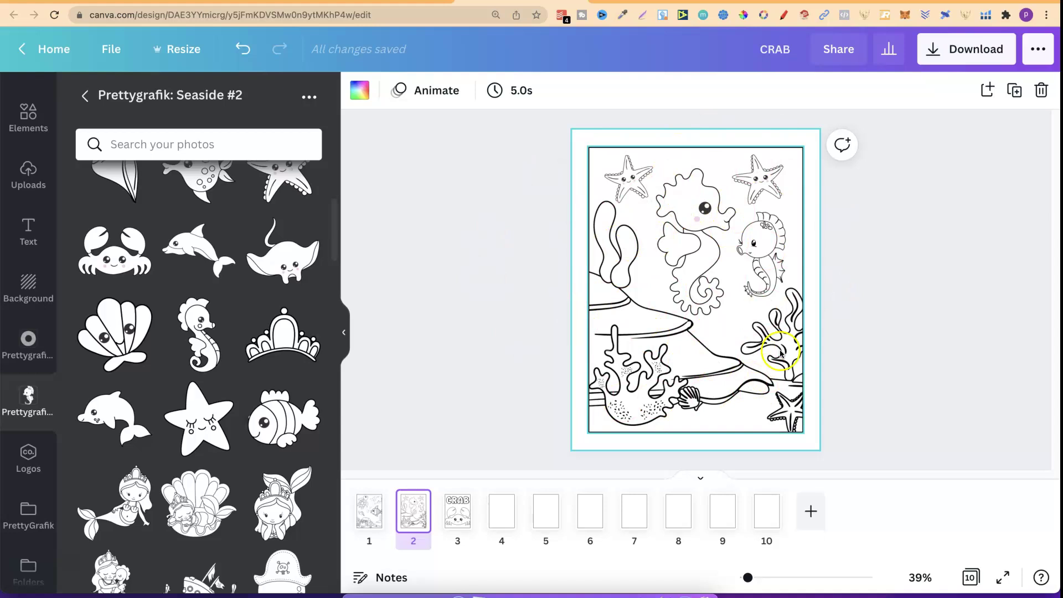
click(457, 509)
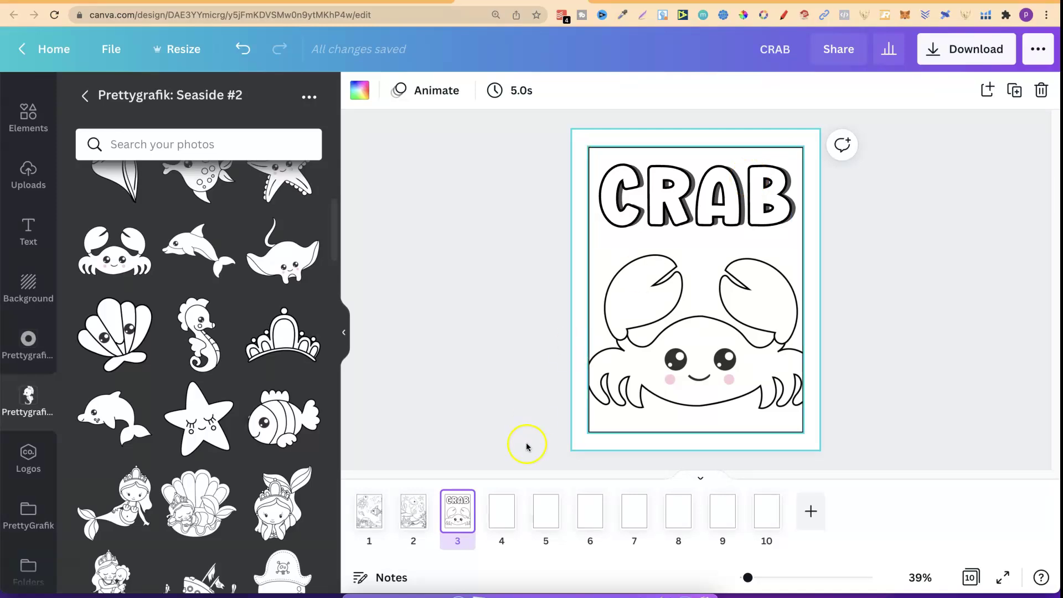
click(503, 519)
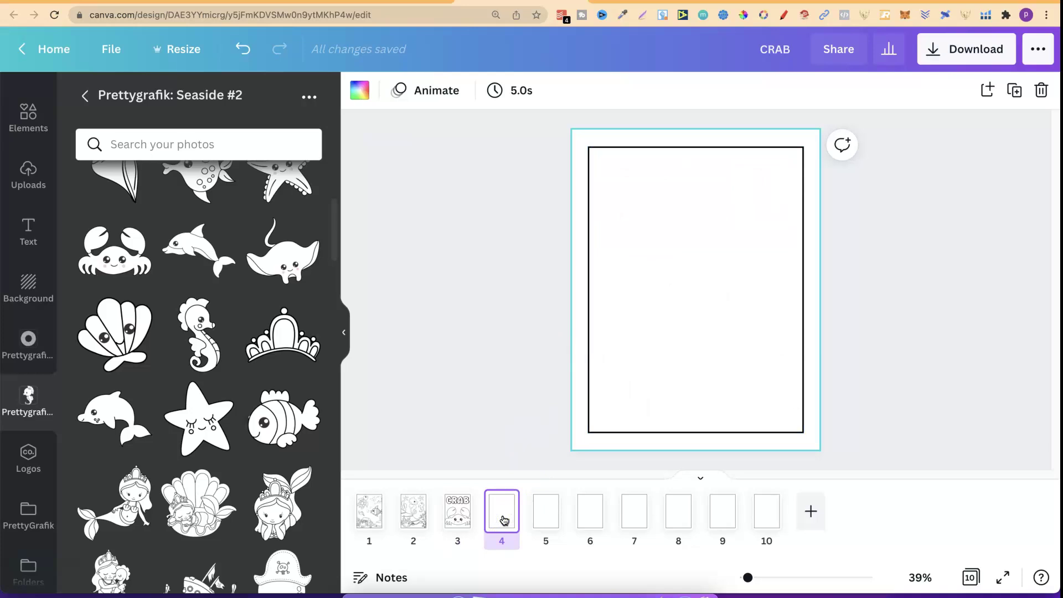
- Add the striped fish illustration to page 4 and place it at the lower right, extending past the border
click(283, 419)
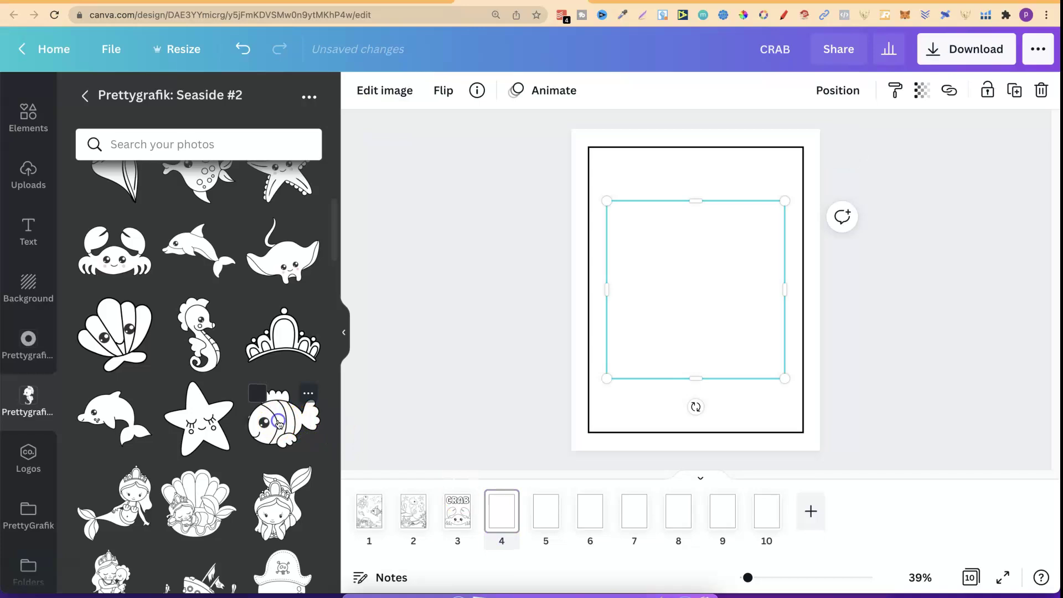
drag(695, 282, 745, 346)
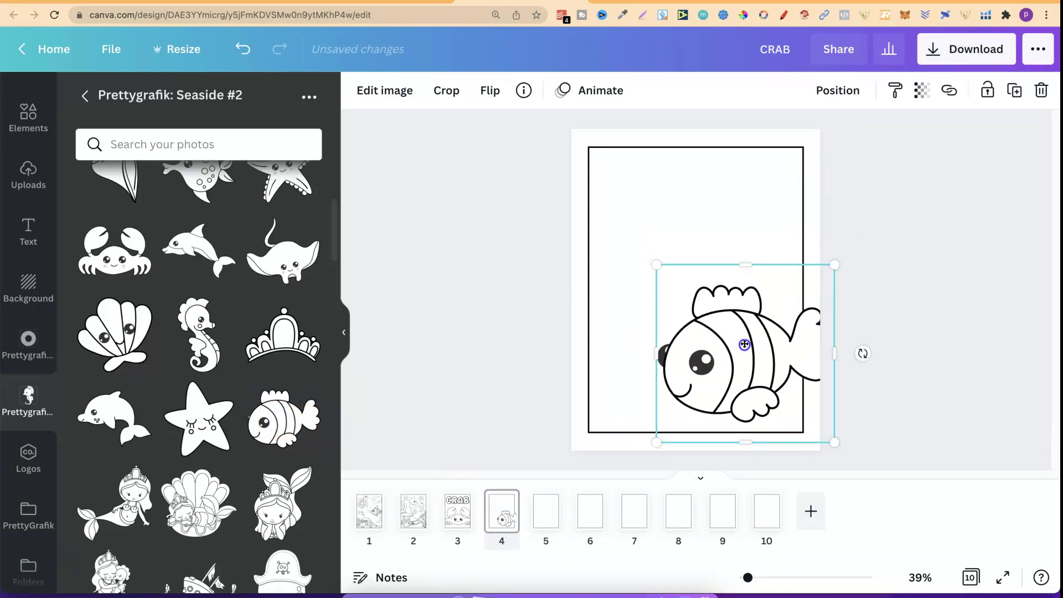
- Try a scaled-down sleeping starfish in the upper-left corner of page 4's border, and delete it
click(187, 414)
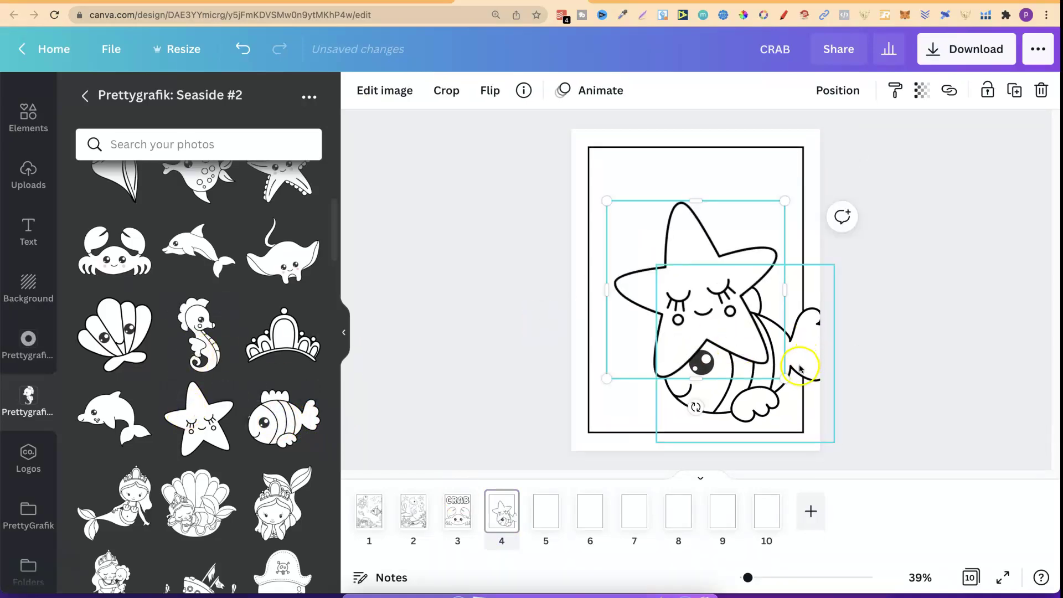
drag(782, 379, 743, 314)
drag(668, 245, 649, 192)
drag(712, 270, 714, 244)
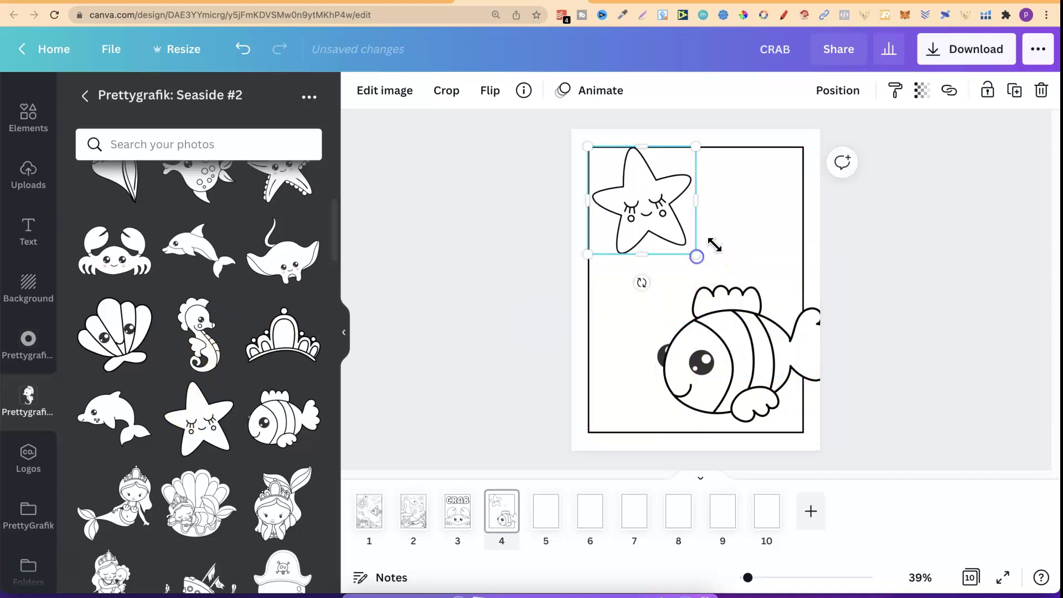
click(1040, 89)
click(1039, 90)
key(ctrl+z)
click(508, 516)
click(650, 199)
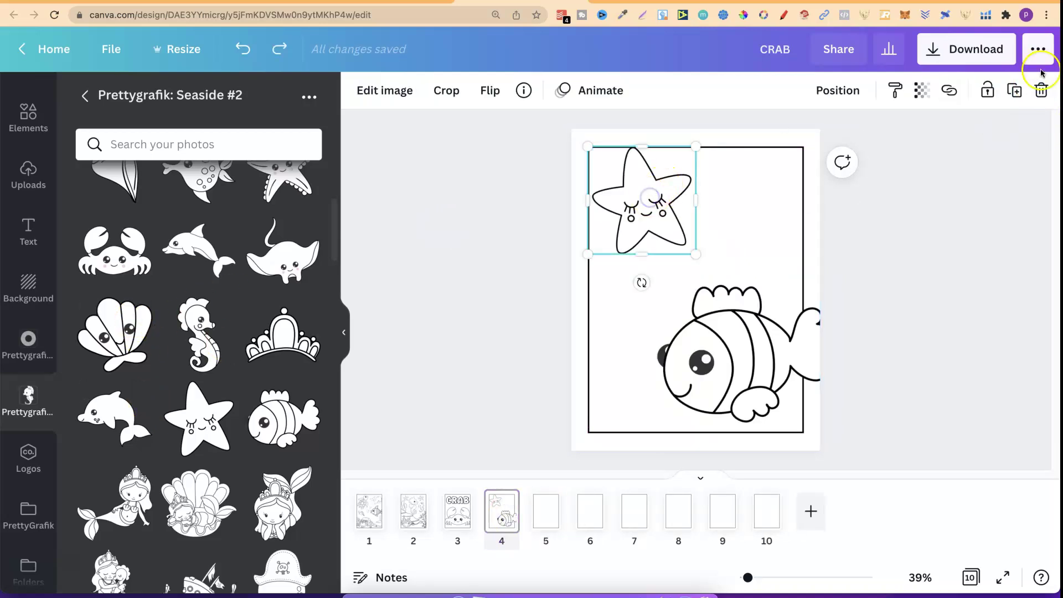
click(1041, 90)
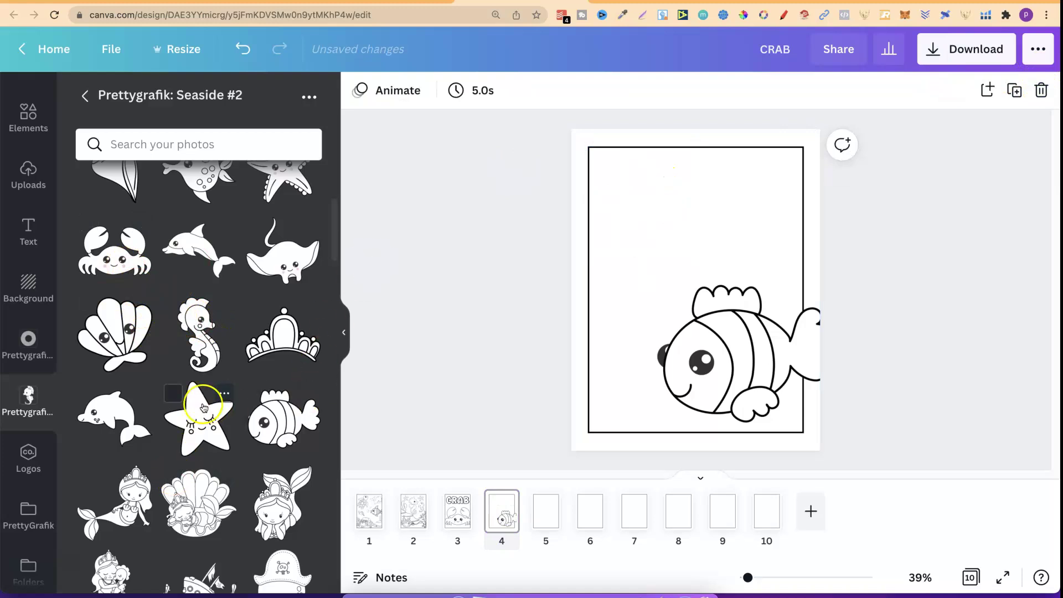
- Try a horizontally flipped dolphin cropped at the border's left edge, and delete it
click(98, 420)
drag(699, 237, 607, 196)
click(488, 91)
click(506, 143)
drag(516, 226, 587, 222)
click(646, 234)
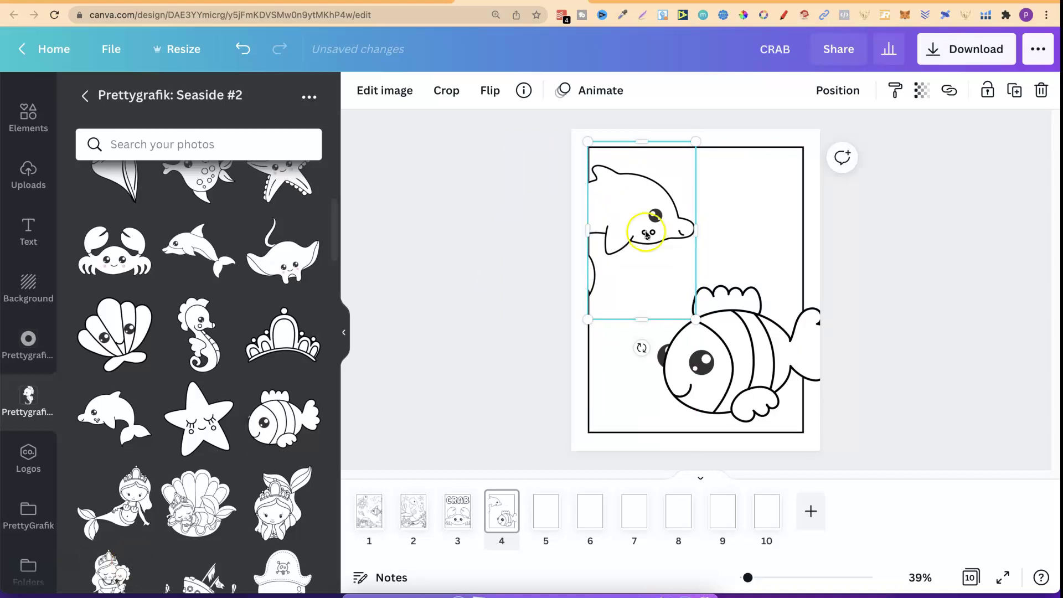
click(1041, 90)
- Add the long-tentacled jellyfish at the upper left of the border and send it backward behind the fish
scroll(335, 264, down, 2)
drag(335, 264, 331, 340)
click(279, 287)
drag(689, 278, 628, 230)
mouse_move(725, 334)
mouse_down()
mouse_move(798, 377)
mouse_move(799, 428)
mouse_move(709, 326)
mouse_up()
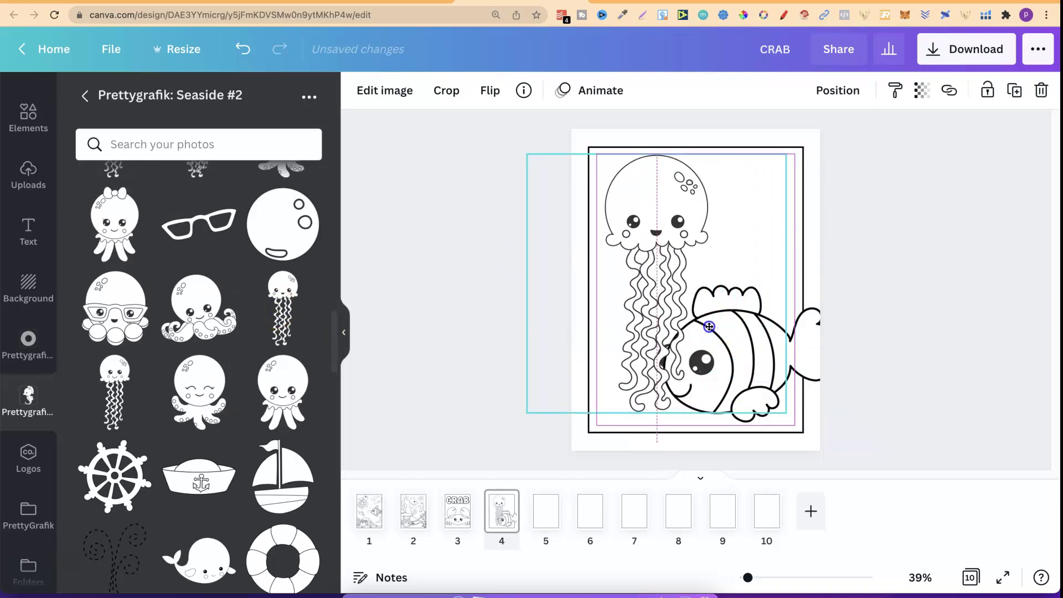
click(837, 90)
click(798, 139)
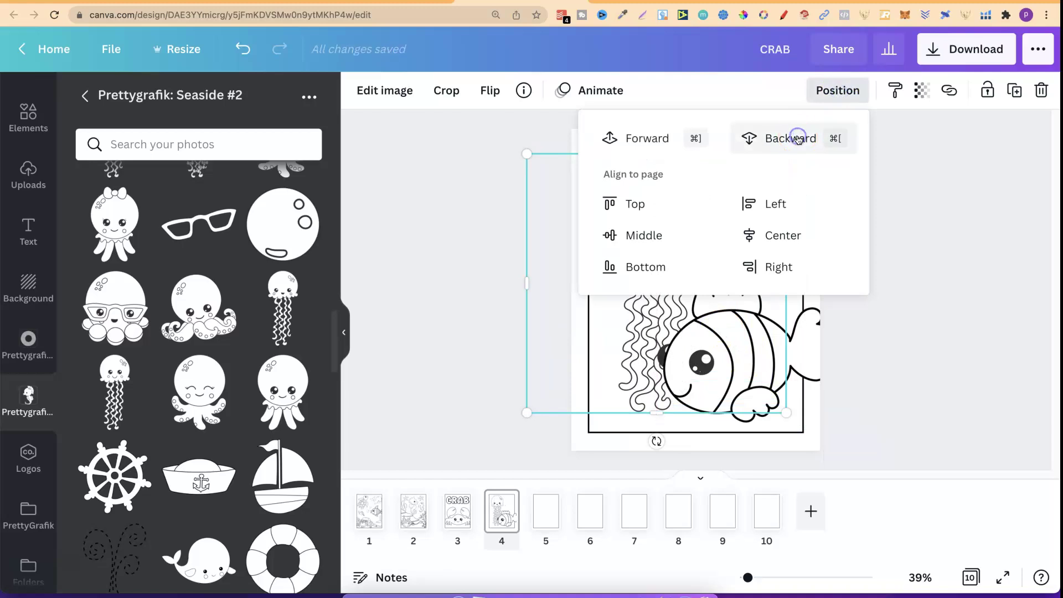
drag(785, 303, 722, 308)
click(996, 273)
- Enlarge the fish illustration to about 6.9 by 6.9 in
click(806, 320)
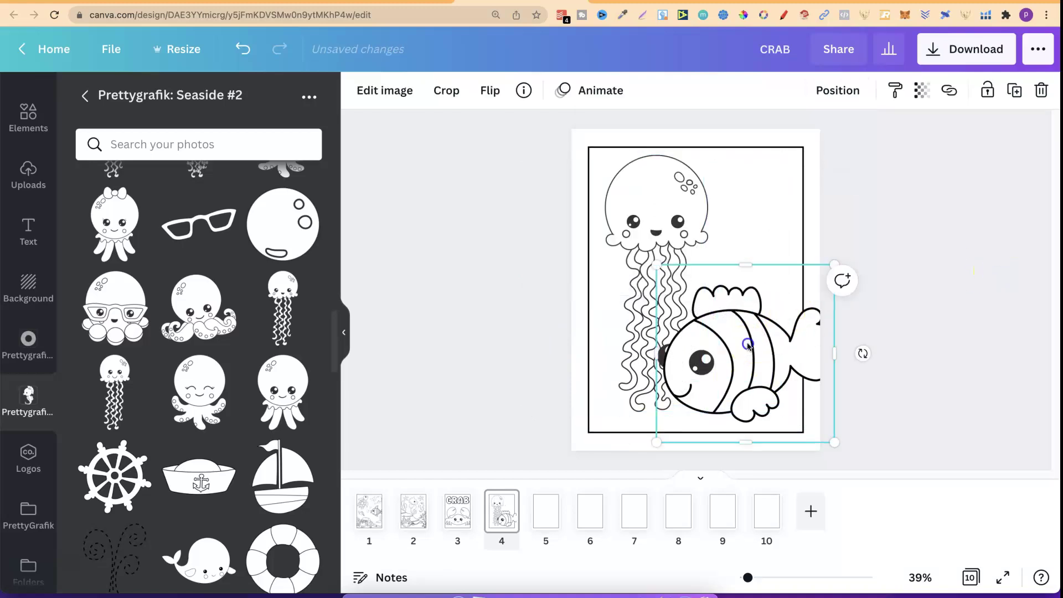
drag(658, 275, 620, 265)
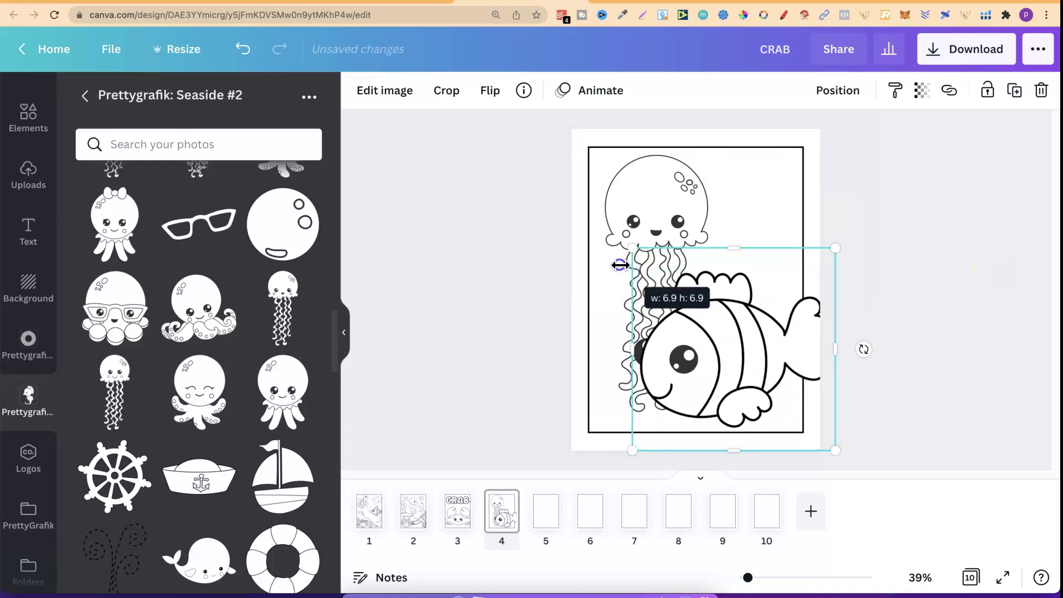
click(862, 207)
click(757, 188)
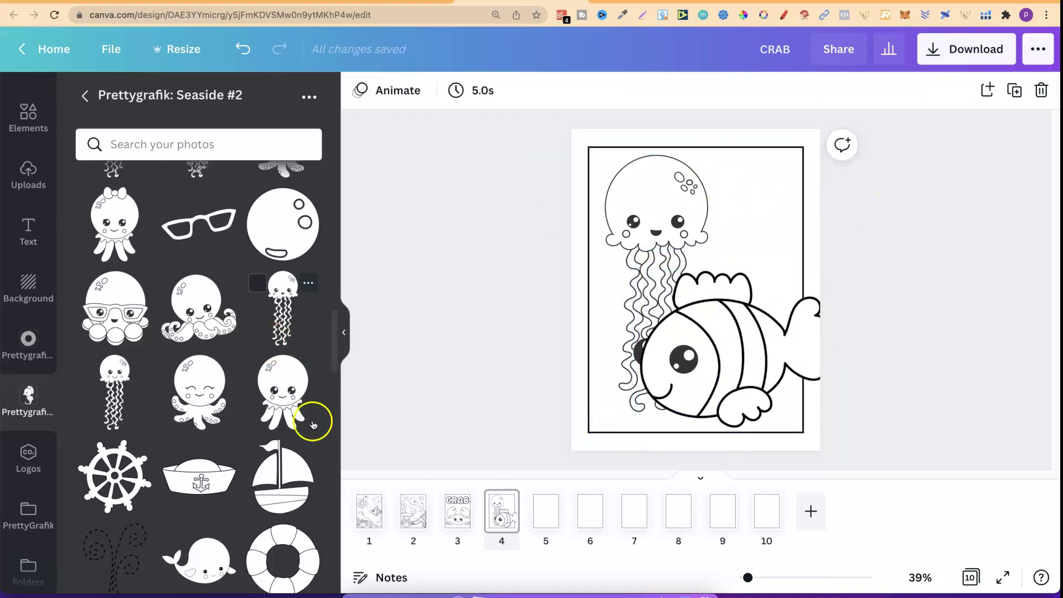
- Add the seashell with eyes, flip it horizontally, and scale it down to fit beside the jellyfish at the upper right
drag(341, 348, 338, 239)
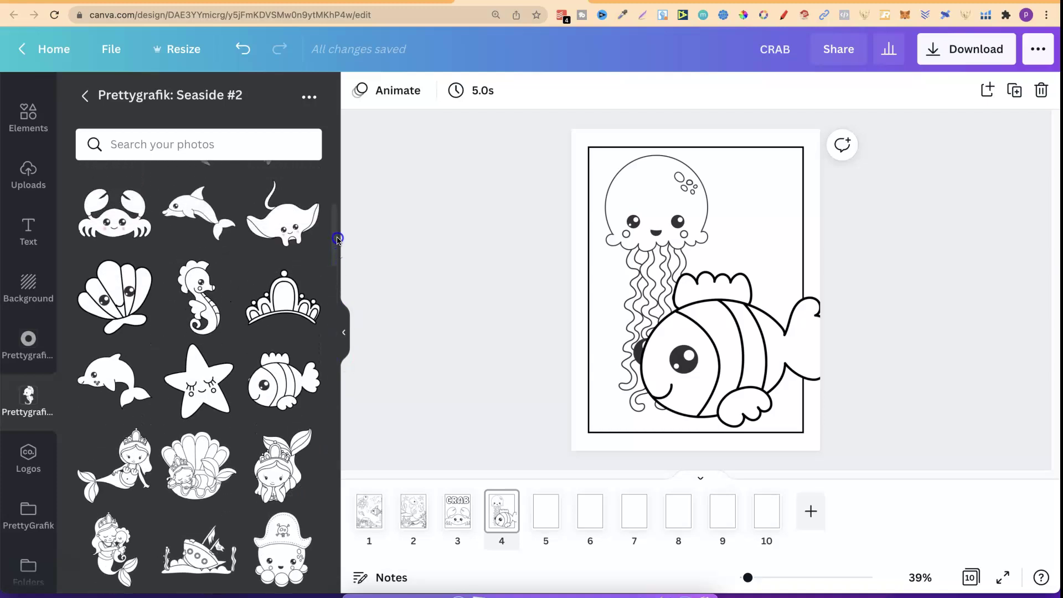
click(199, 381)
click(1041, 91)
click(131, 316)
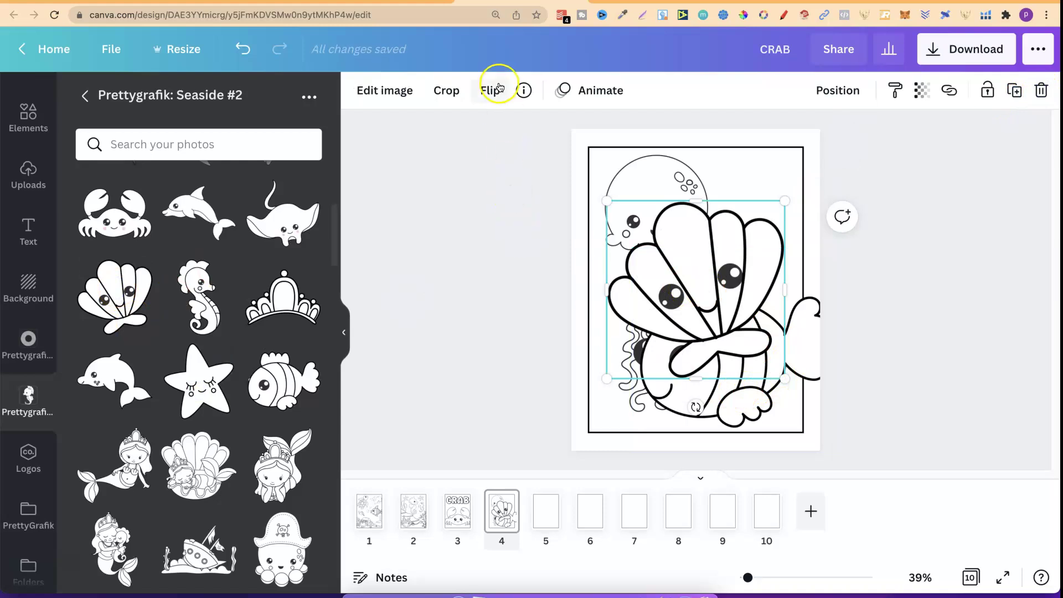
click(490, 90)
click(510, 132)
click(642, 331)
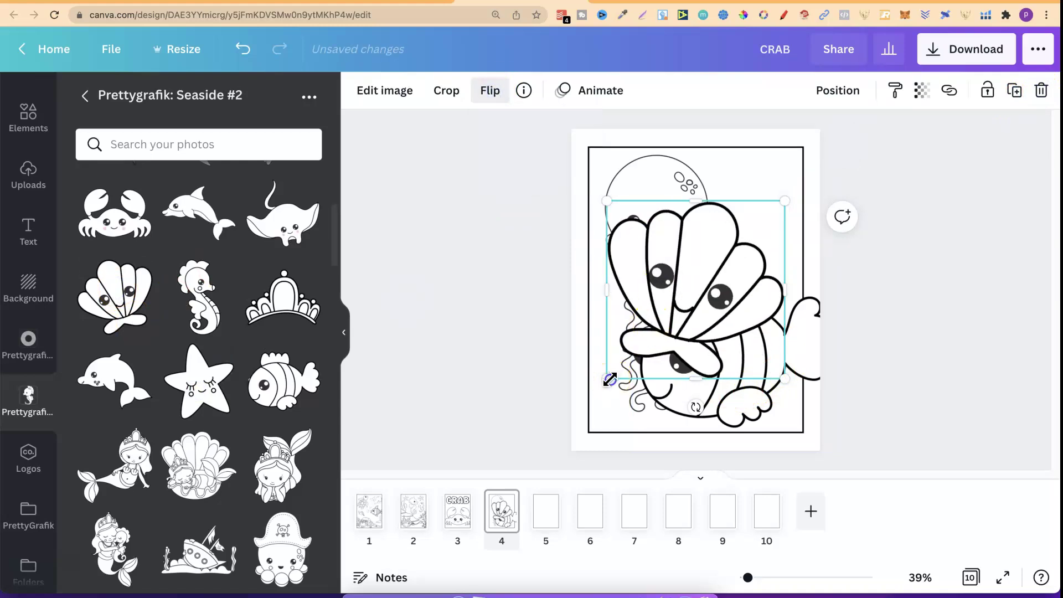
drag(607, 379, 702, 283)
drag(745, 241, 765, 201)
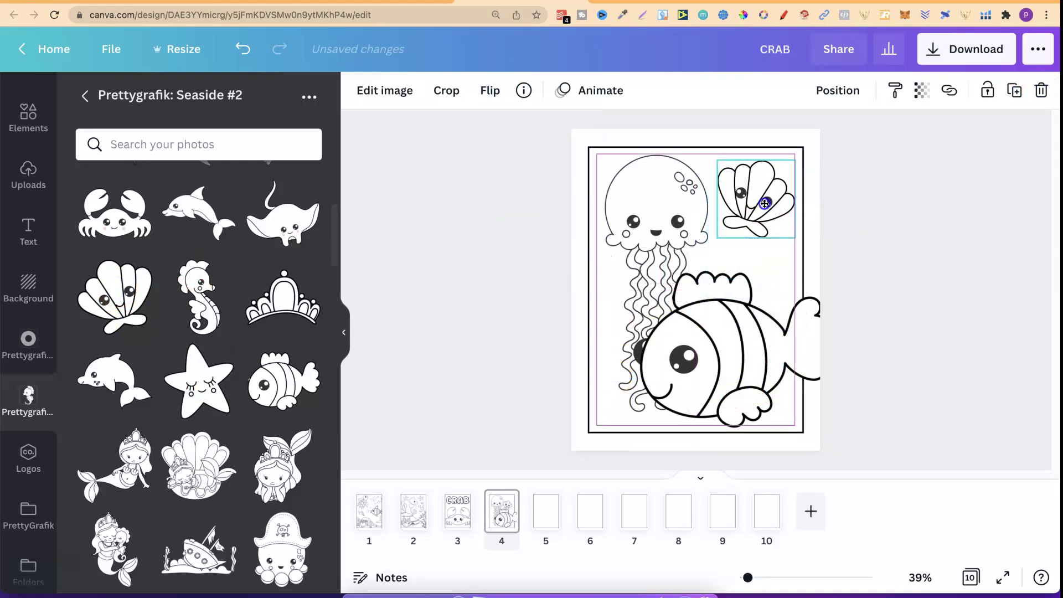
- Shift the jellyfish left with its frame cropped to the border's left edge, and enlarge and reposition the seashell beside it
mouse_move(683, 213)
mouse_down()
mouse_move(672, 220)
mouse_move(675, 211)
mouse_up()
drag(520, 278, 587, 275)
drag(791, 211, 797, 253)
drag(774, 216, 754, 209)
- Crop the fish to the border's right edge, then enlarge it and trim its lower edge to sit inside the border
click(795, 339)
drag(823, 344, 805, 345)
drag(631, 451, 599, 462)
drag(703, 412, 704, 388)
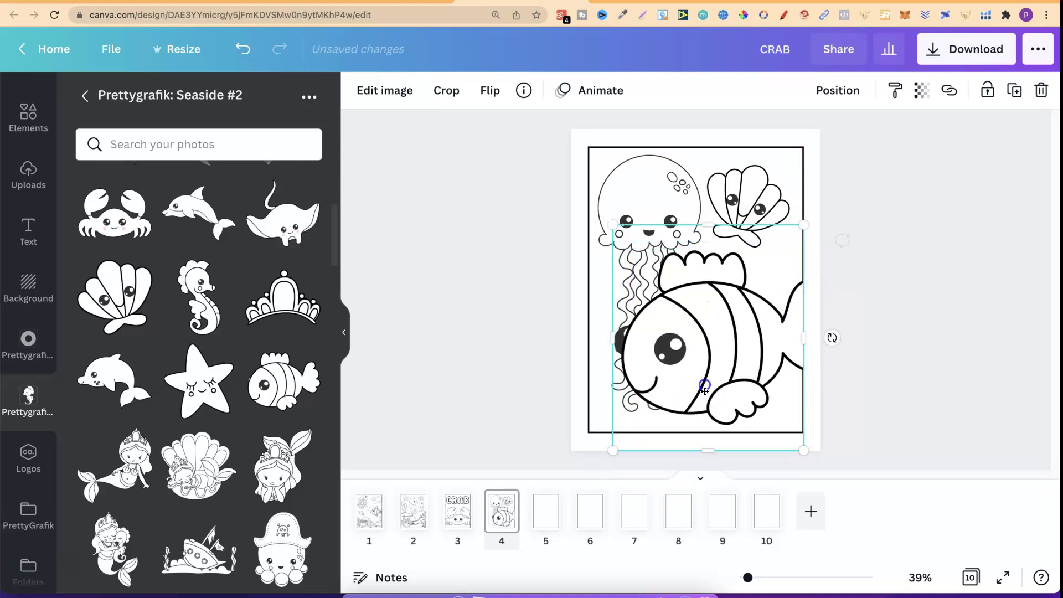
drag(708, 450, 707, 410)
drag(716, 358, 719, 375)
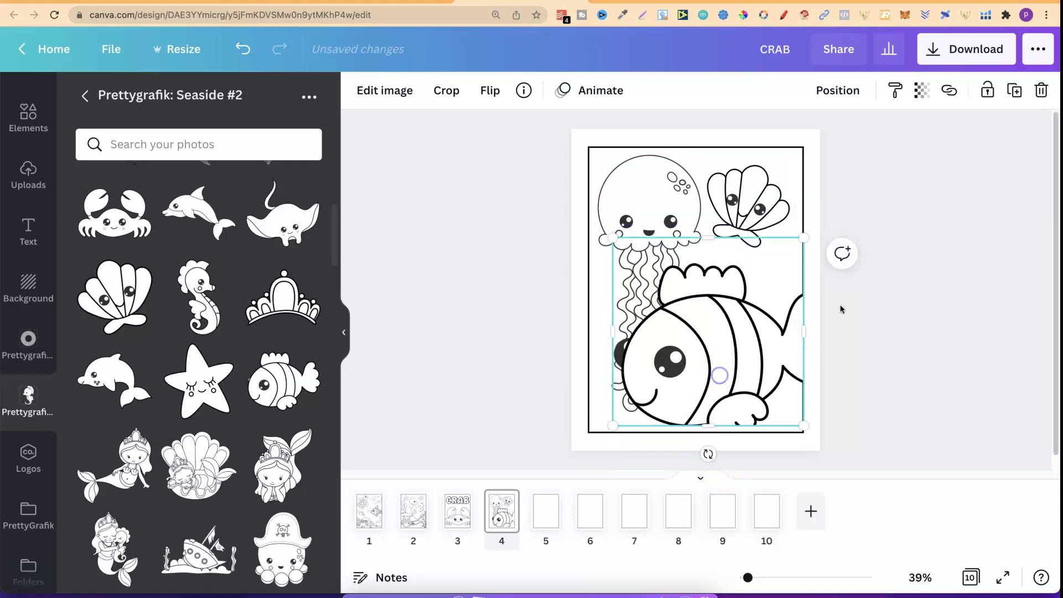
- Move the seashell slightly down and right in the space above the fish
click(944, 261)
click(766, 223)
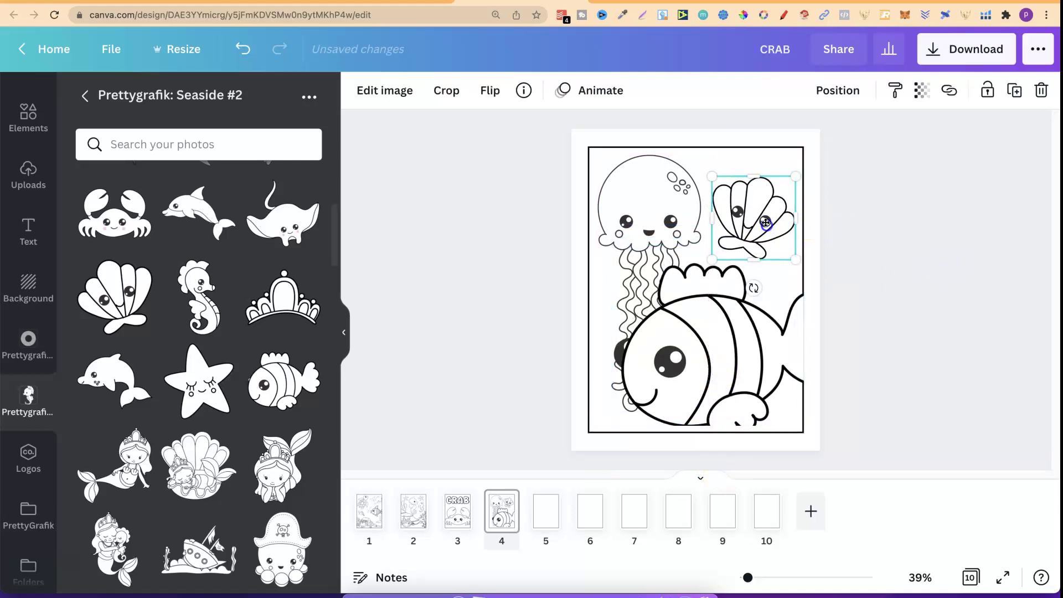
click(897, 214)
- Unlock page 4's border, bring it to the front, and lock it again
click(767, 152)
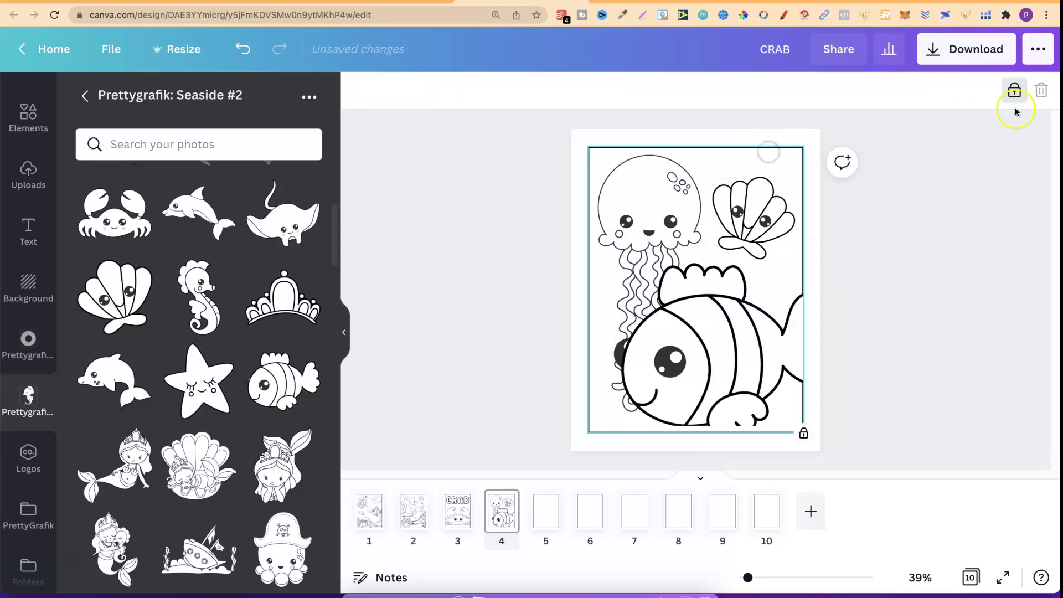
click(1014, 92)
click(833, 92)
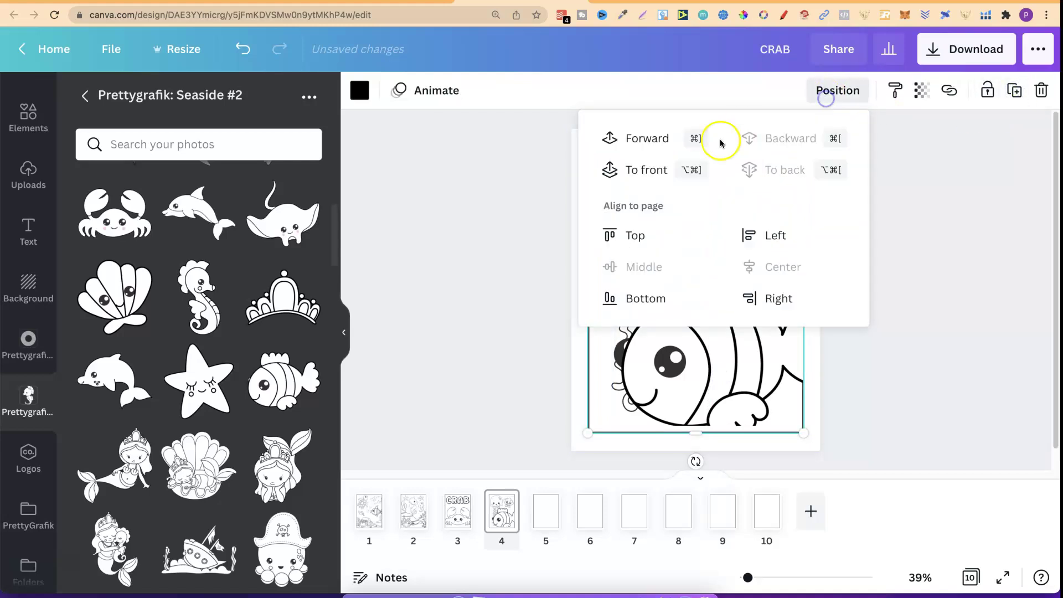
click(678, 176)
click(979, 100)
click(944, 274)
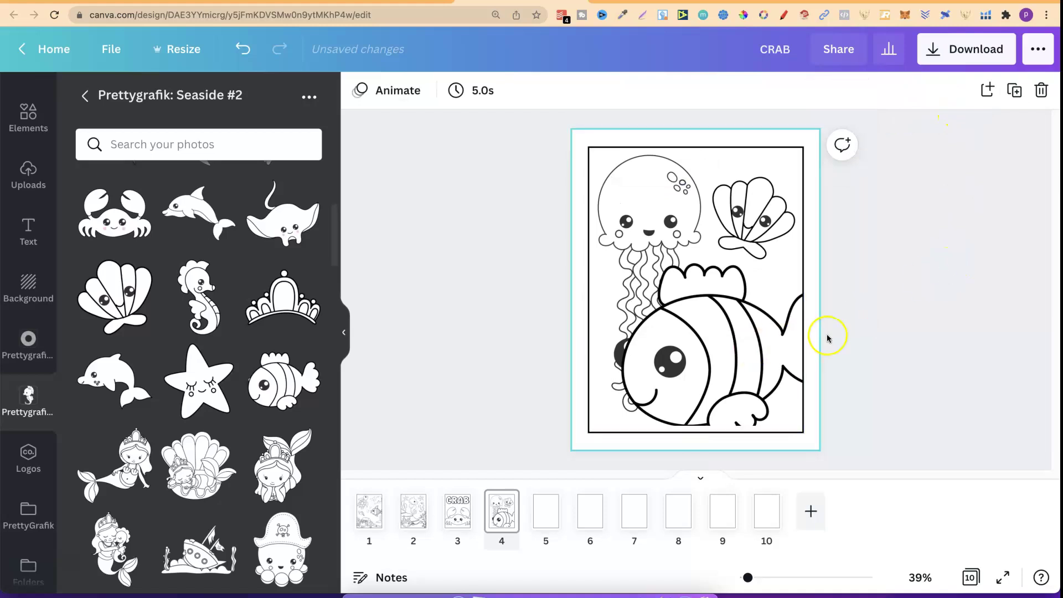
- Unlock the border and send it to the back, and lower the fish until its cropped edge meets the border's bottom line
click(788, 339)
click(1015, 91)
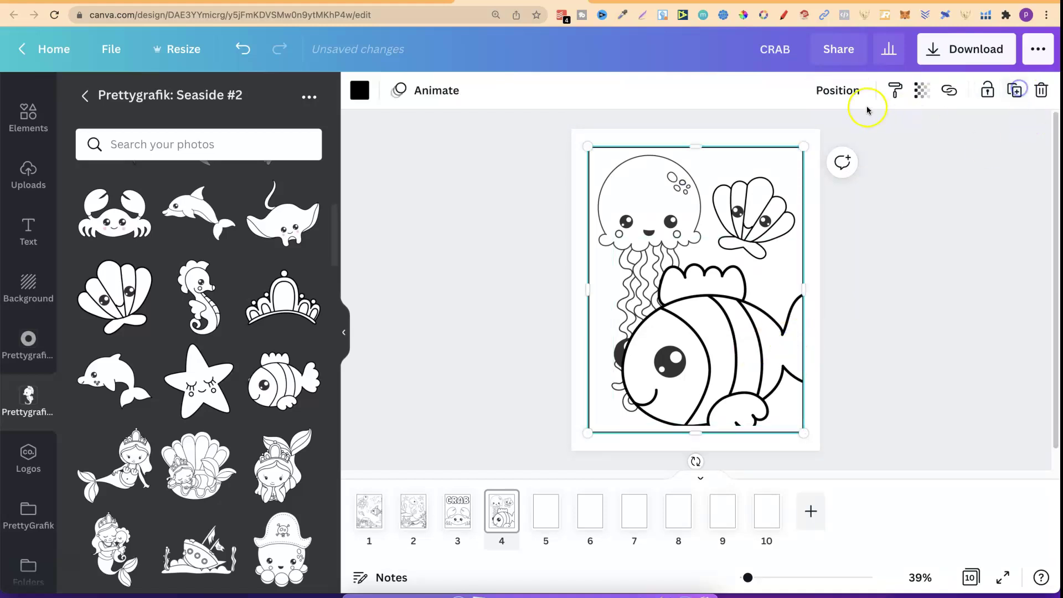
click(840, 91)
click(786, 169)
click(714, 334)
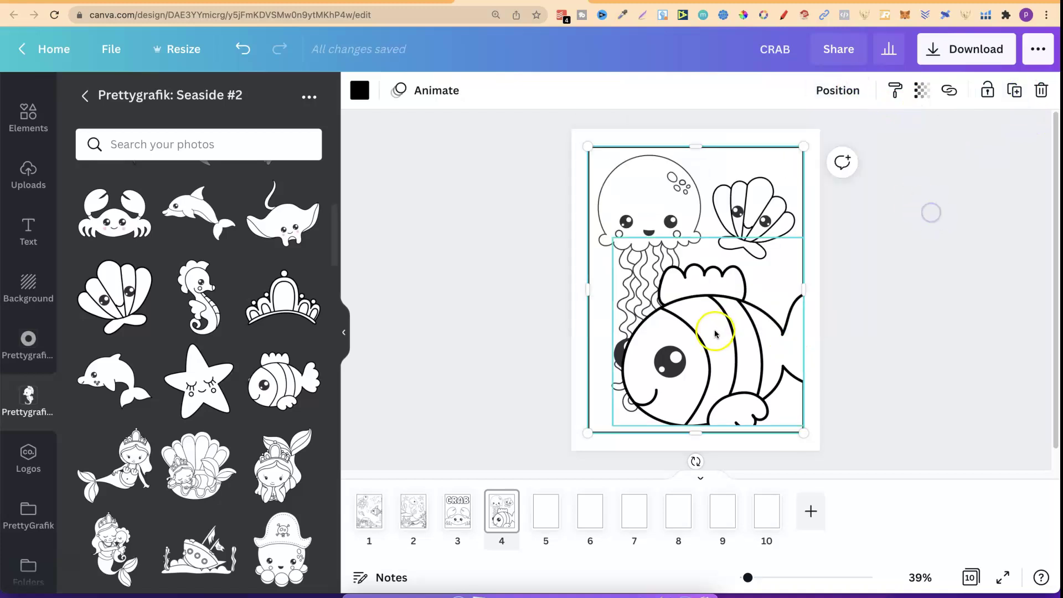
drag(713, 304, 713, 310)
click(893, 220)
- Bring the black border on page 4 back to the front of all illustrations
click(802, 147)
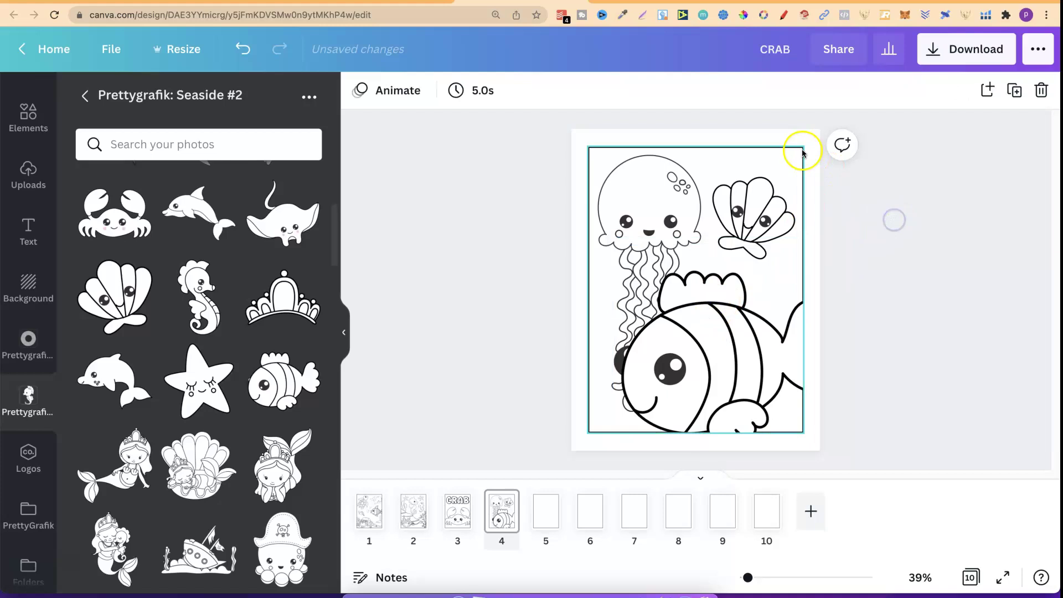
click(837, 90)
click(641, 176)
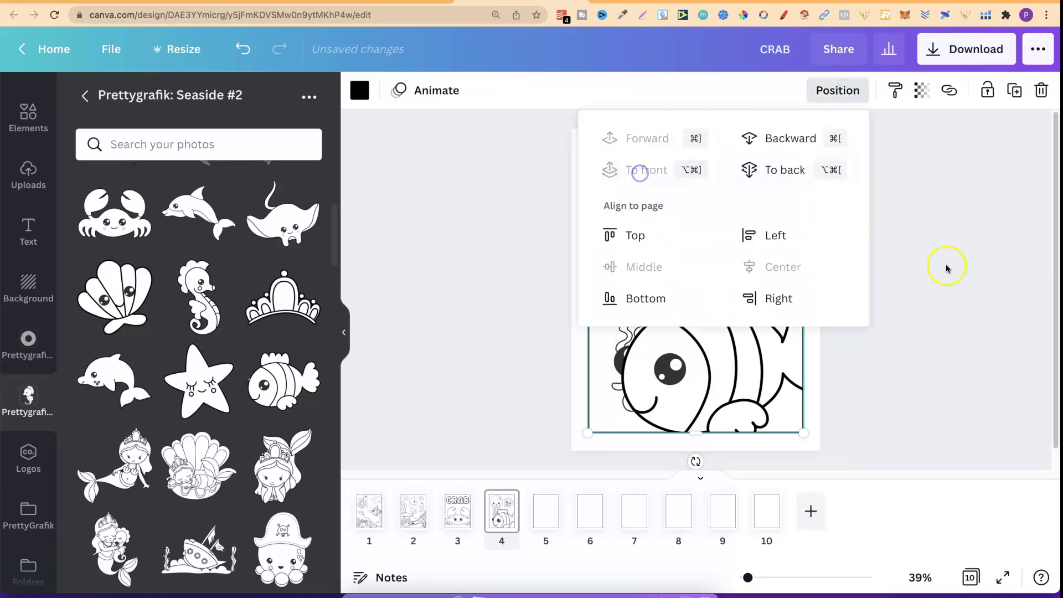
click(969, 289)
click(968, 288)
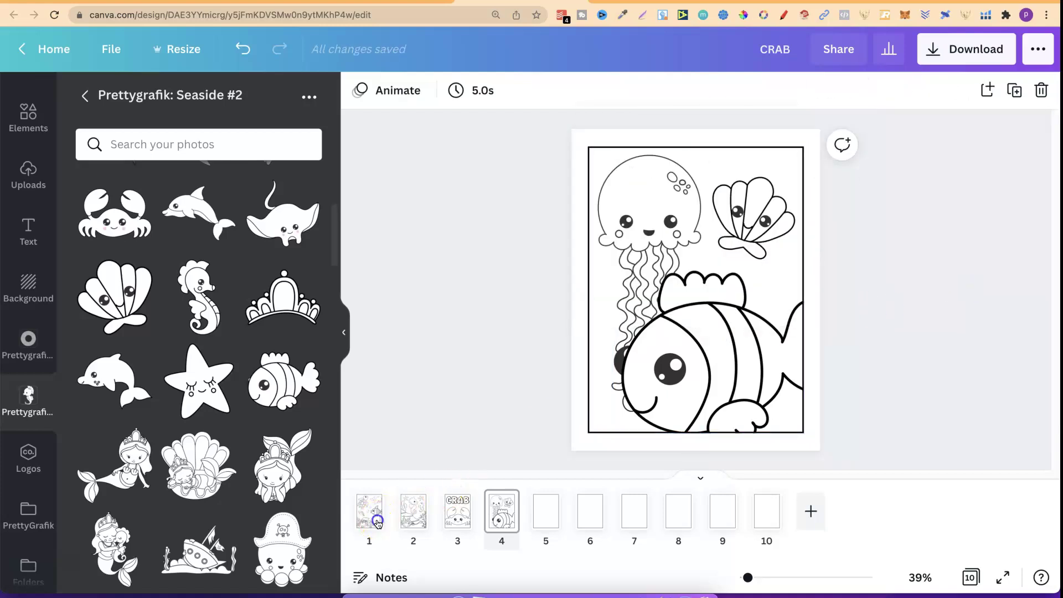
- Review the finished coloring pages 1 to 4
click(377, 523)
click(414, 516)
click(458, 515)
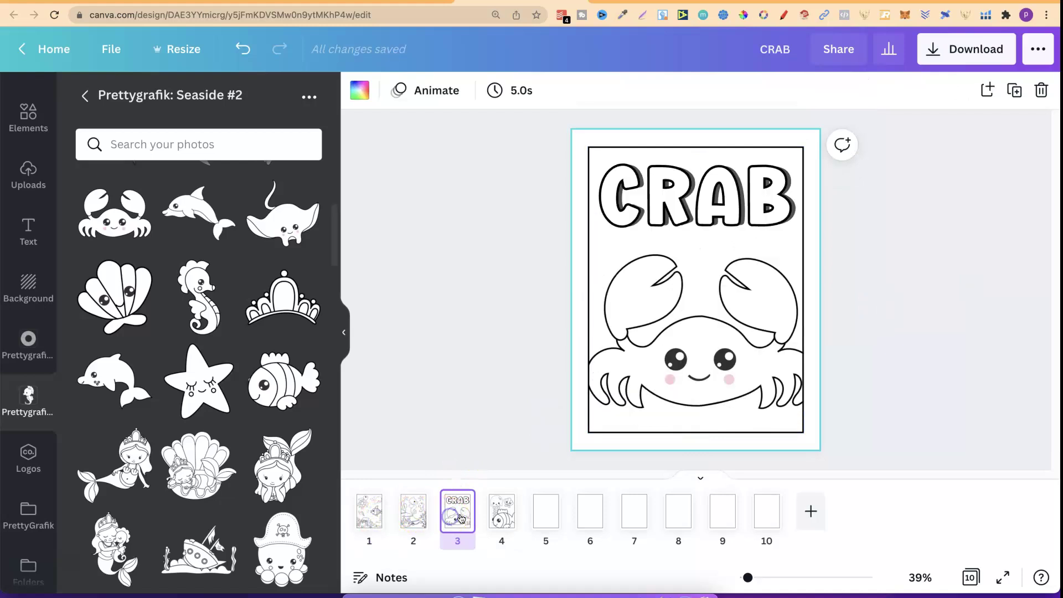
click(508, 513)
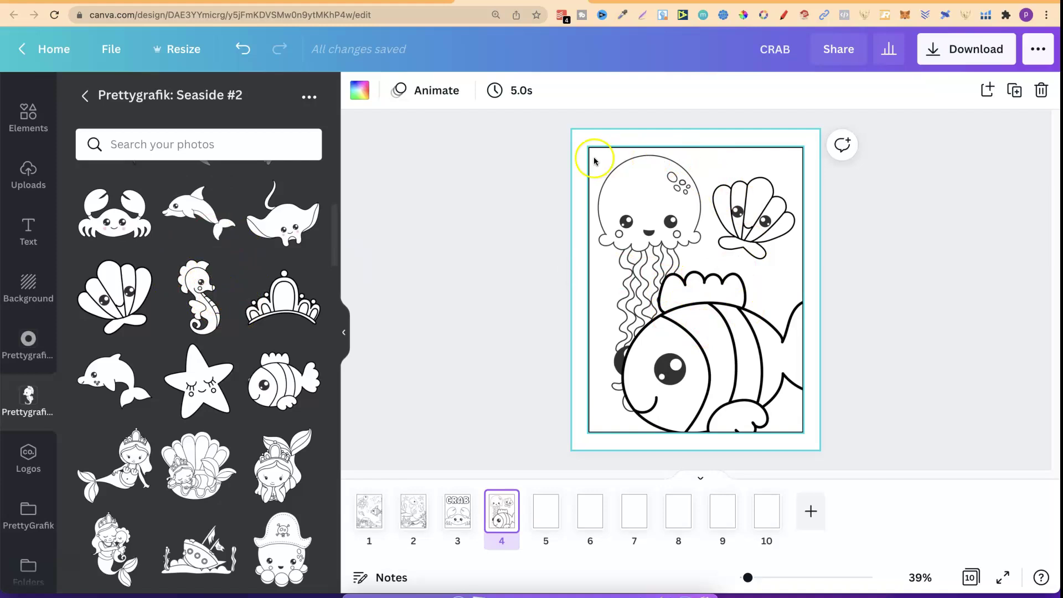
- On page 5, add the sun with sunglasses from the Prettygrafik: Seaside folder, scaled down in the border's upper-left corner
click(545, 515)
drag(335, 231, 347, 361)
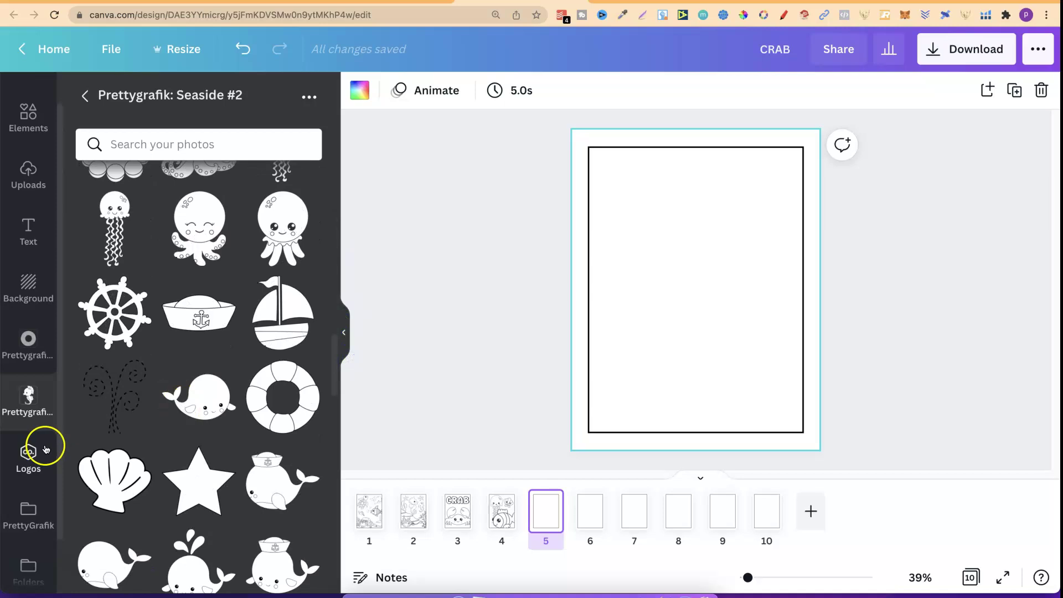
click(25, 346)
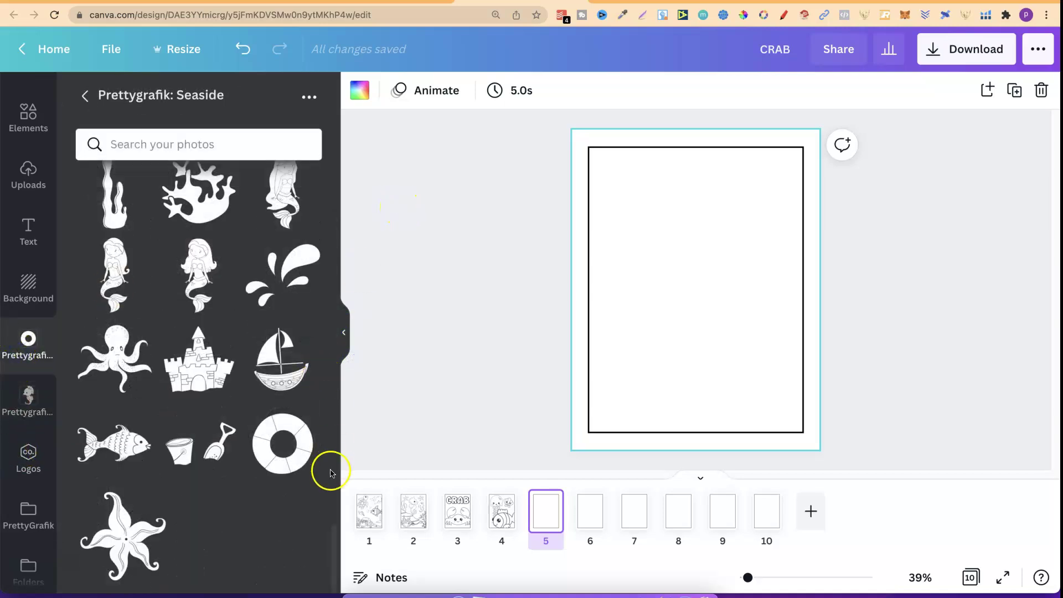
drag(335, 545, 331, 311)
click(142, 260)
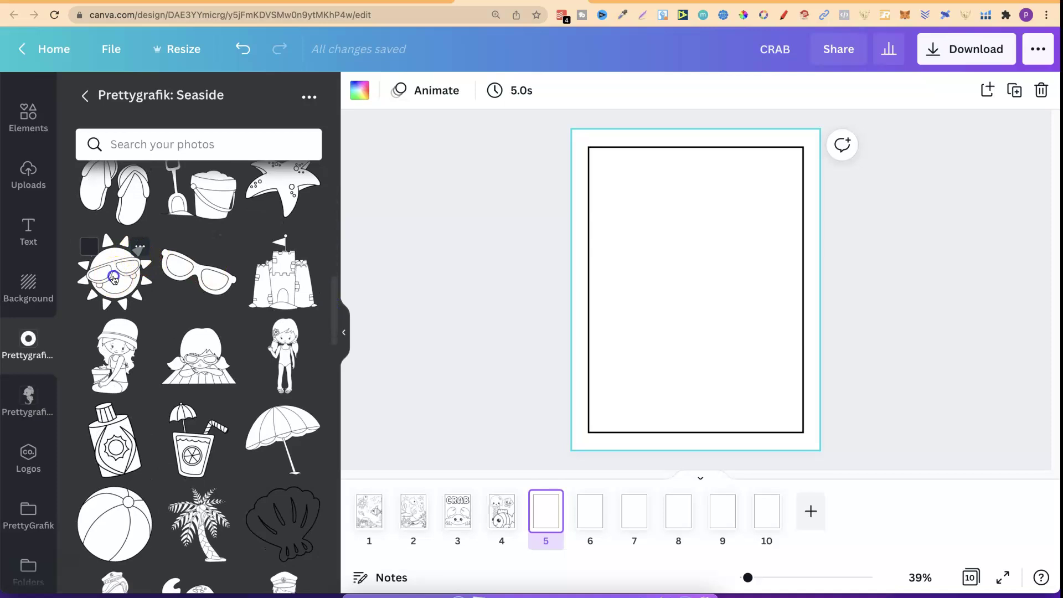
drag(772, 368, 721, 304)
drag(681, 245, 671, 212)
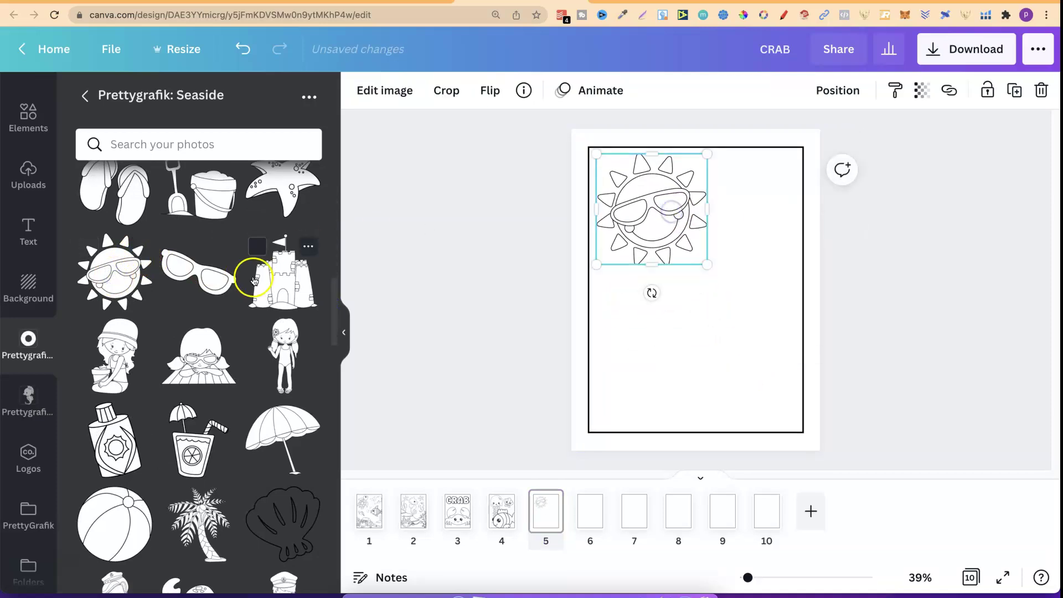
- Add the crab illustration with raised claws to page 5 and place it at the lower right below the sun
drag(334, 340, 331, 388)
click(202, 294)
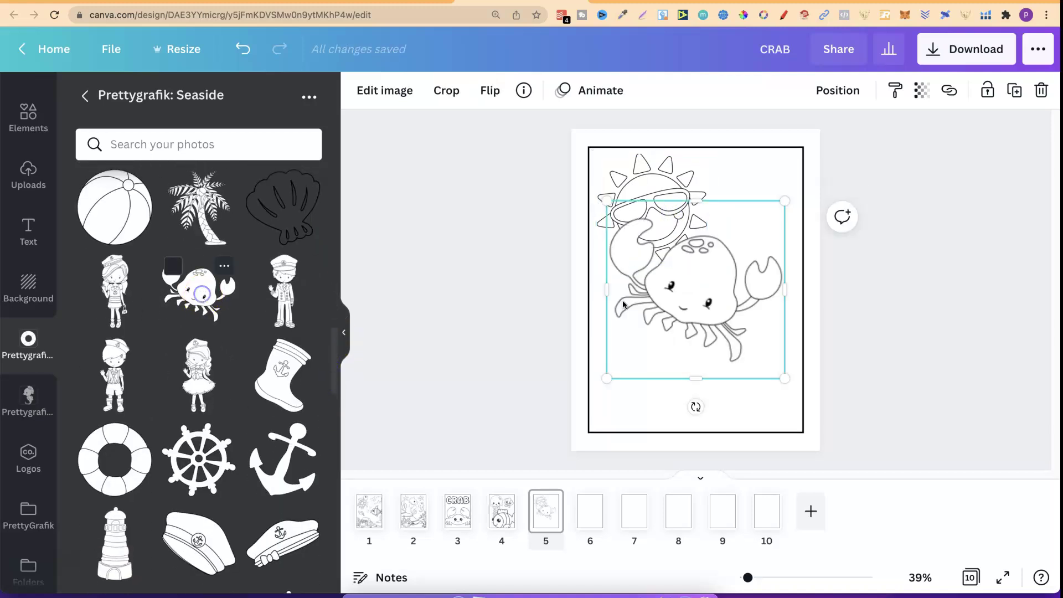
drag(623, 304, 641, 367)
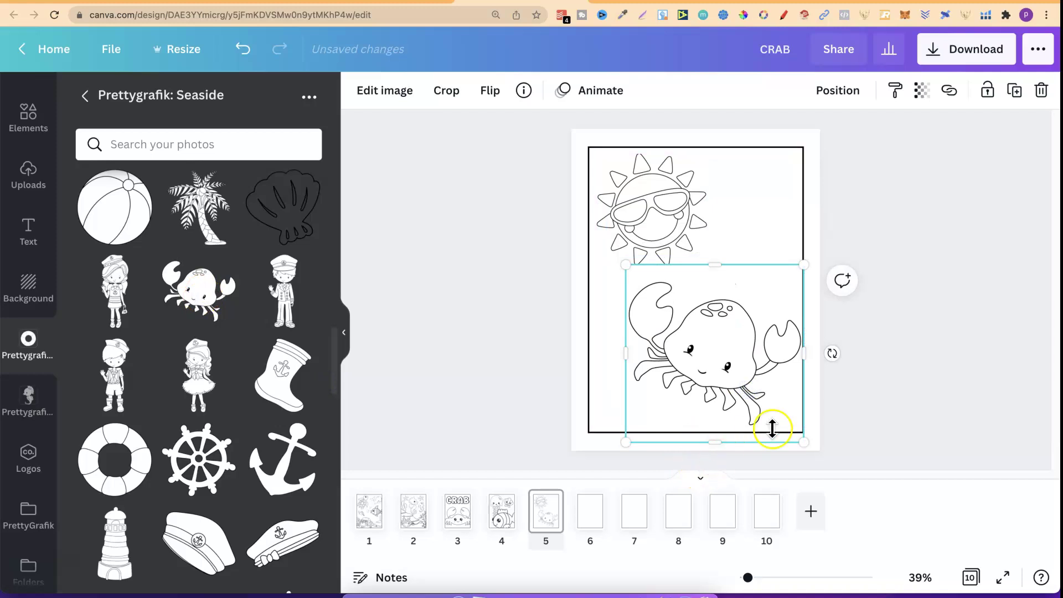
- Rotate the crab so it sits level and centre it in the lower part of page 5's border
drag(836, 346, 823, 299)
drag(742, 340, 734, 348)
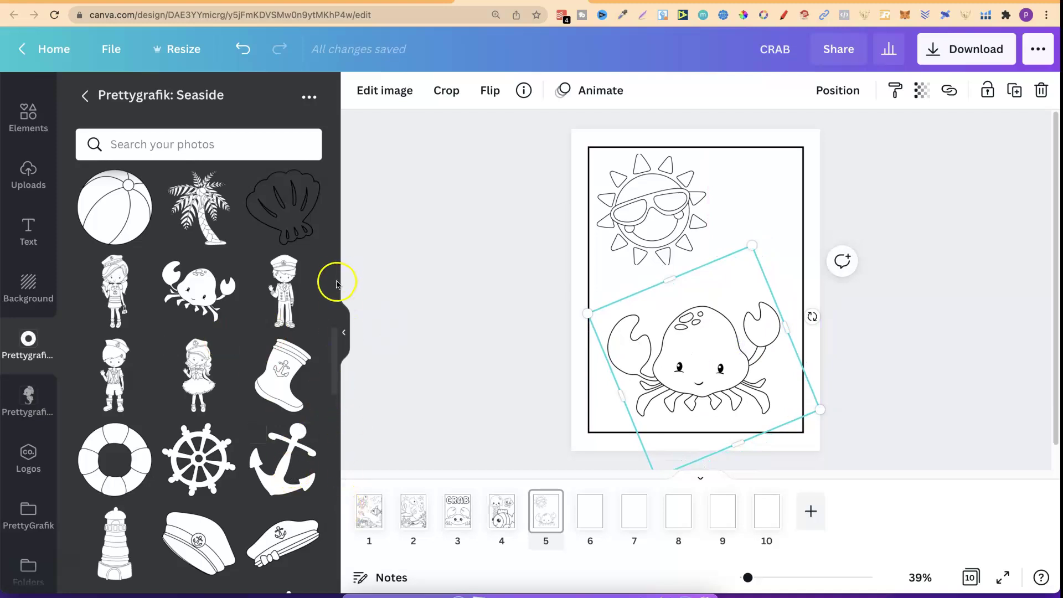
- Add the palm tree illustration to page 5, flip it horizontally and move it to the border's upper-left area
scroll(332, 357, down, 1)
scroll(199, 344, up, 5)
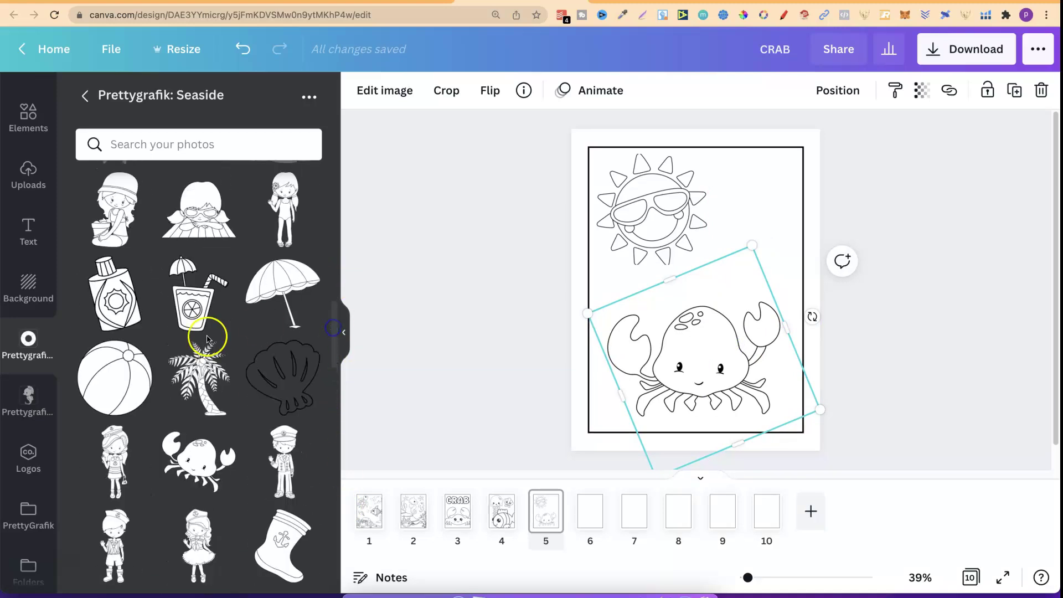
click(200, 369)
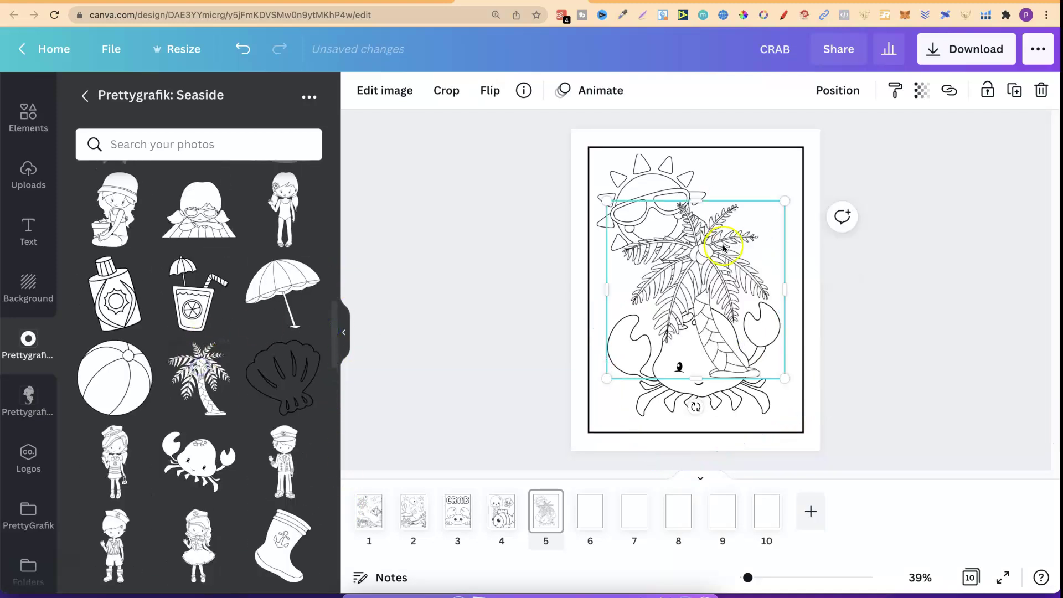
click(483, 92)
click(490, 131)
drag(751, 261, 649, 235)
- Move the sun to the border's upper-right corner at a smaller size, and crop the raised palm tree along the left border
drag(665, 160, 762, 153)
drag(692, 255, 713, 237)
drag(624, 244, 621, 216)
drag(543, 229, 582, 238)
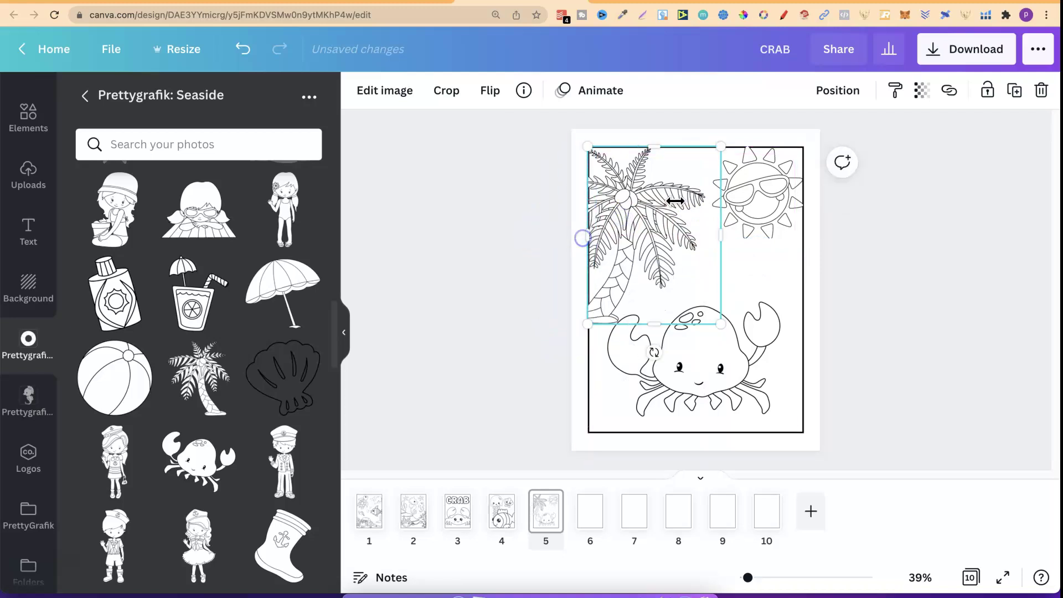
- Enlarge the crab slightly, keep it in front of the palm tree and shift it toward the border's lower-left corner
click(754, 321)
drag(753, 237, 765, 213)
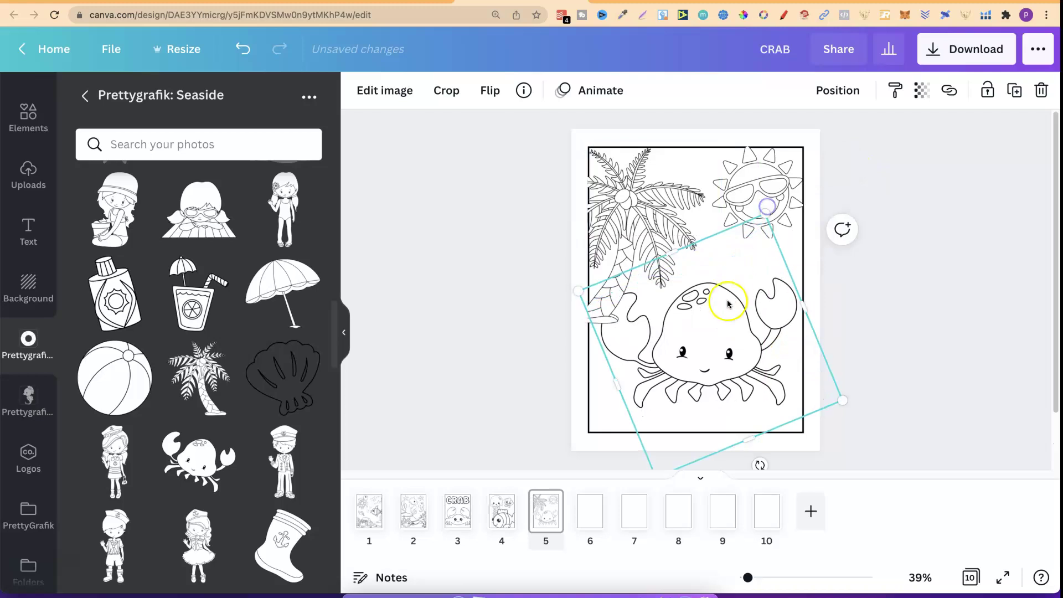
click(840, 91)
click(648, 170)
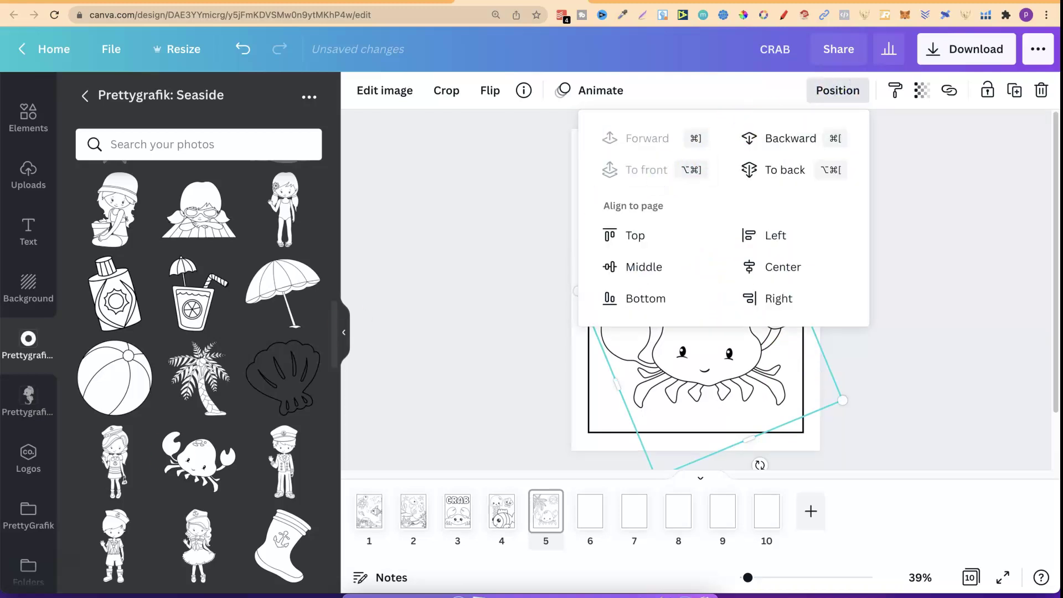
click(967, 316)
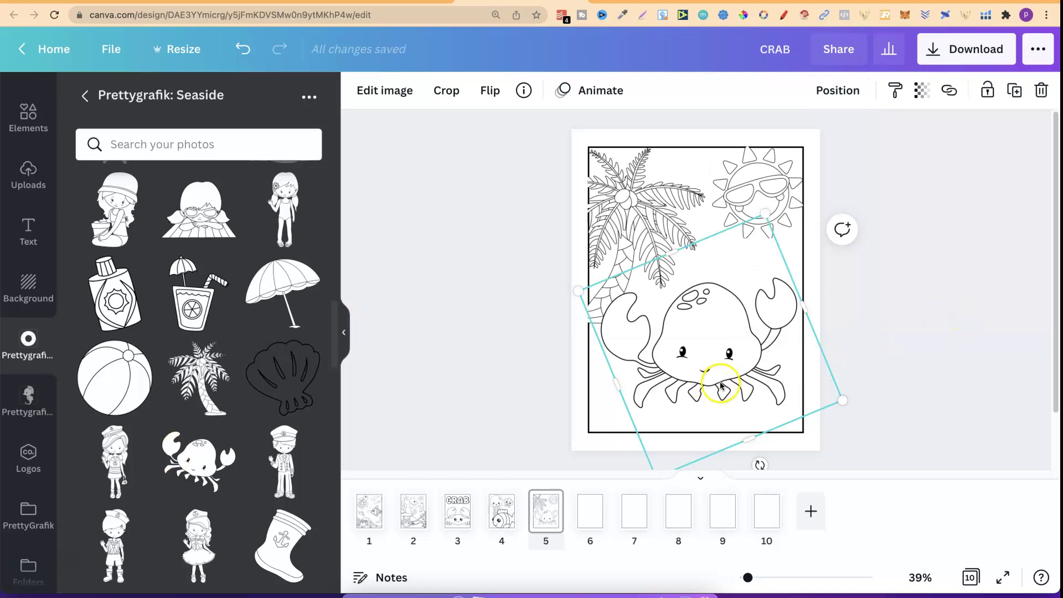
drag(719, 382, 705, 390)
- Enlarge the sun slightly and crop its right and top sides along the border
click(766, 200)
drag(715, 240, 696, 260)
drag(748, 198, 804, 194)
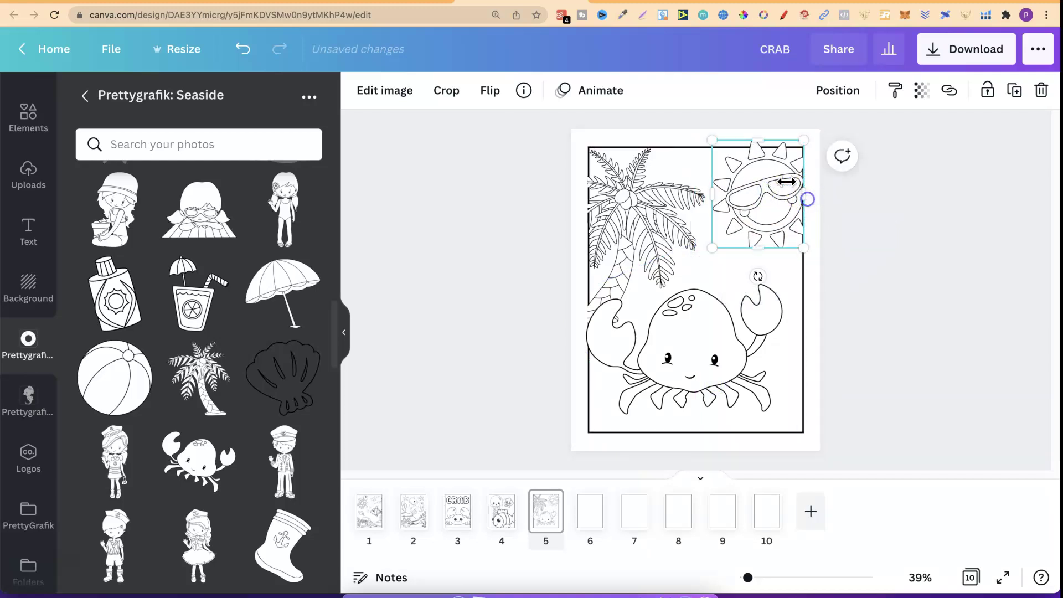
drag(759, 143, 759, 149)
- Nudge the crab slightly down and to the right within the border
click(709, 345)
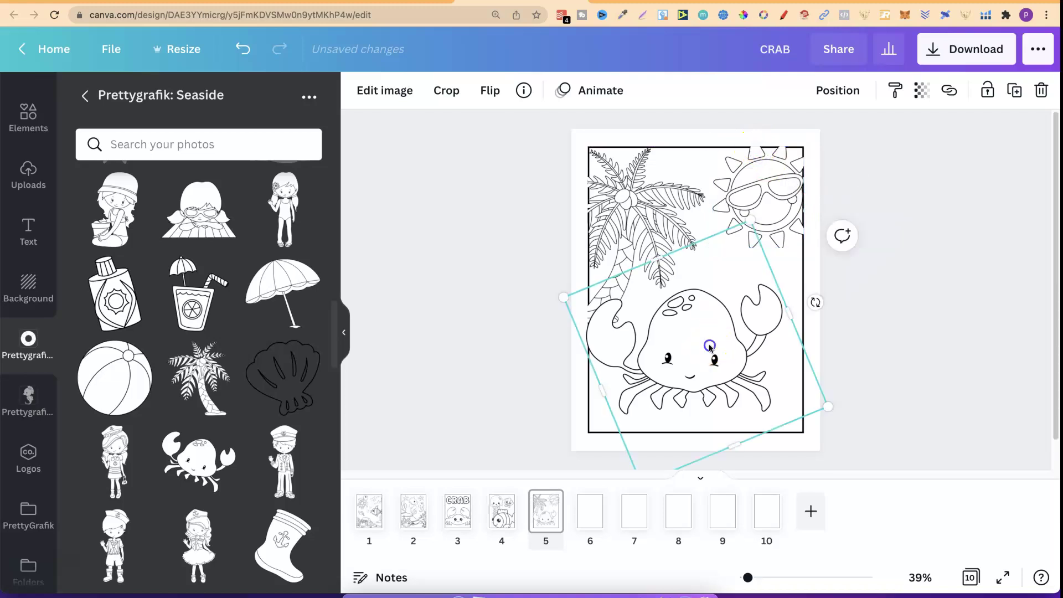
drag(709, 345, 712, 352)
click(884, 290)
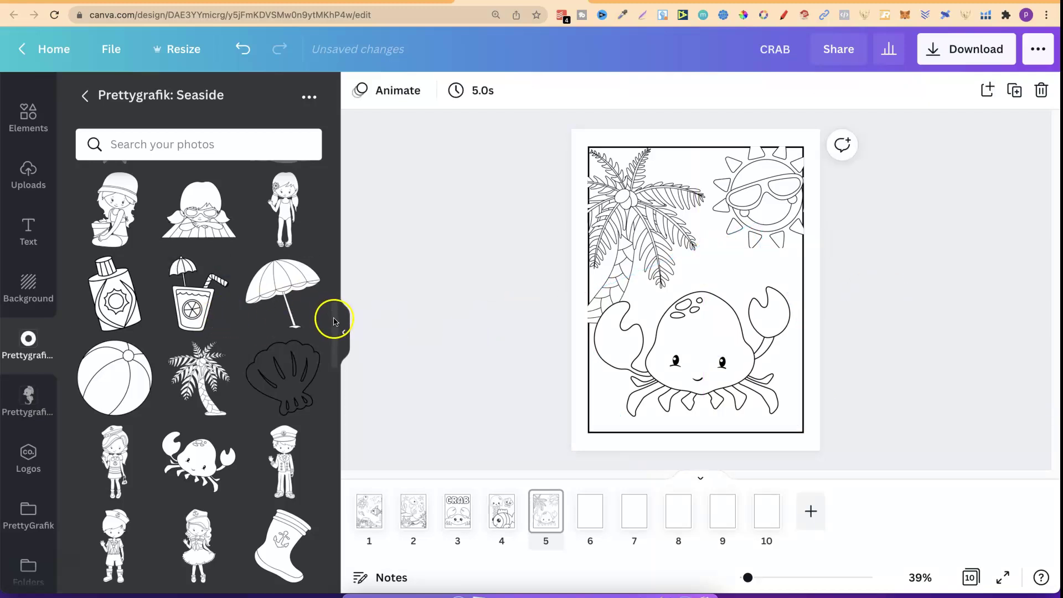
- Add the sailboat from the Prettygrafik: Seaside folder, straighten it, and place it small above the crab between the palm tree and sun
drag(312, 314, 803, 394)
click(1041, 91)
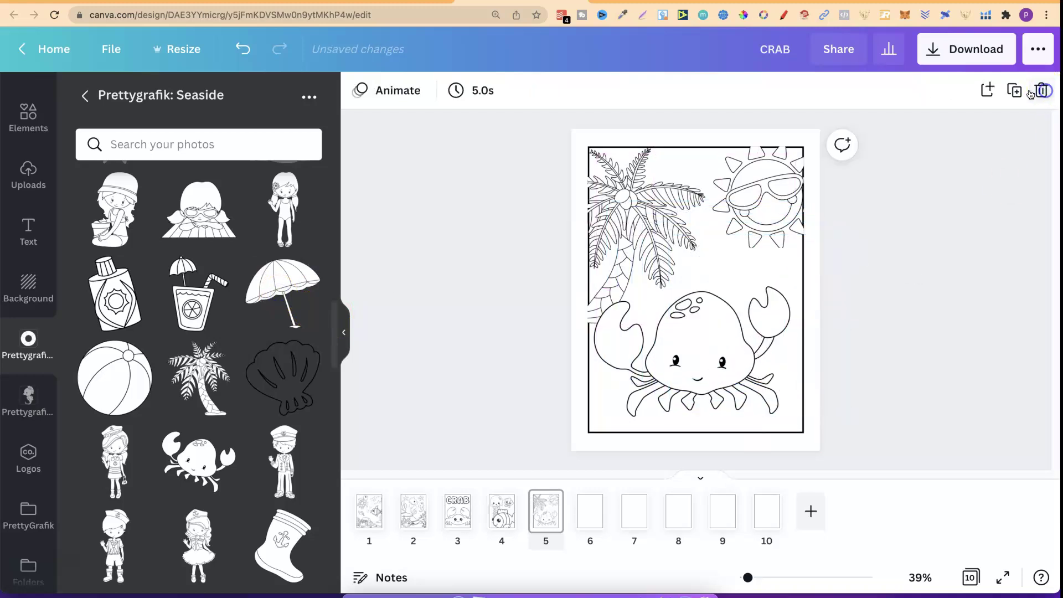
drag(335, 352, 337, 441)
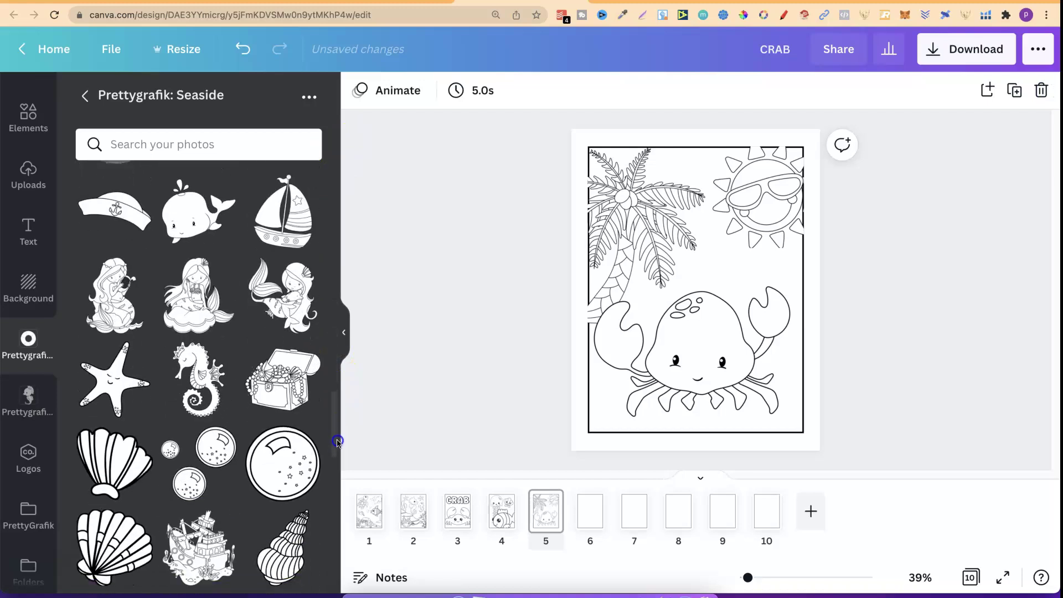
click(304, 250)
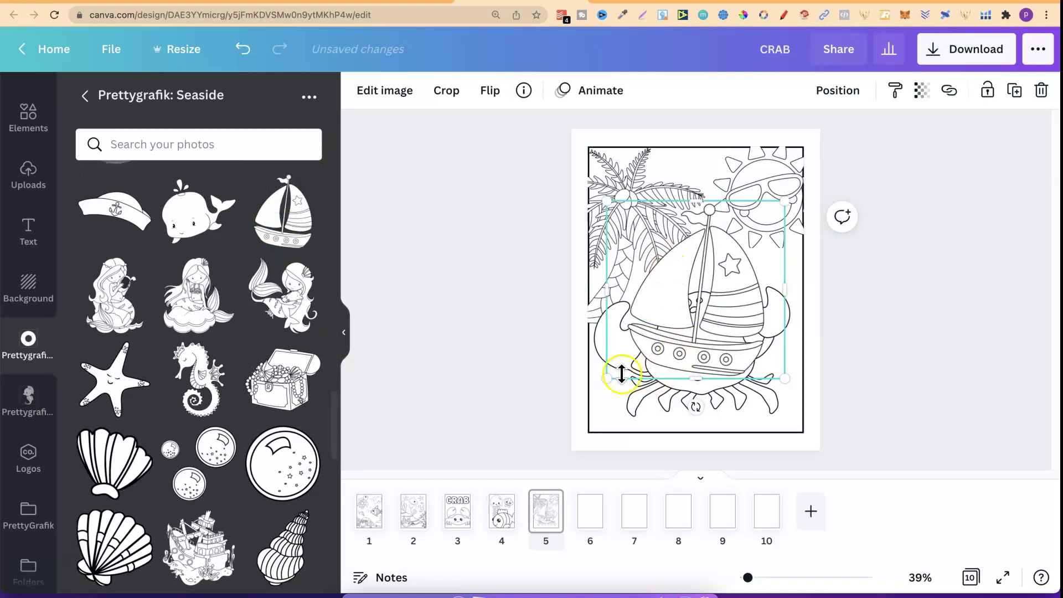
drag(695, 406, 718, 405)
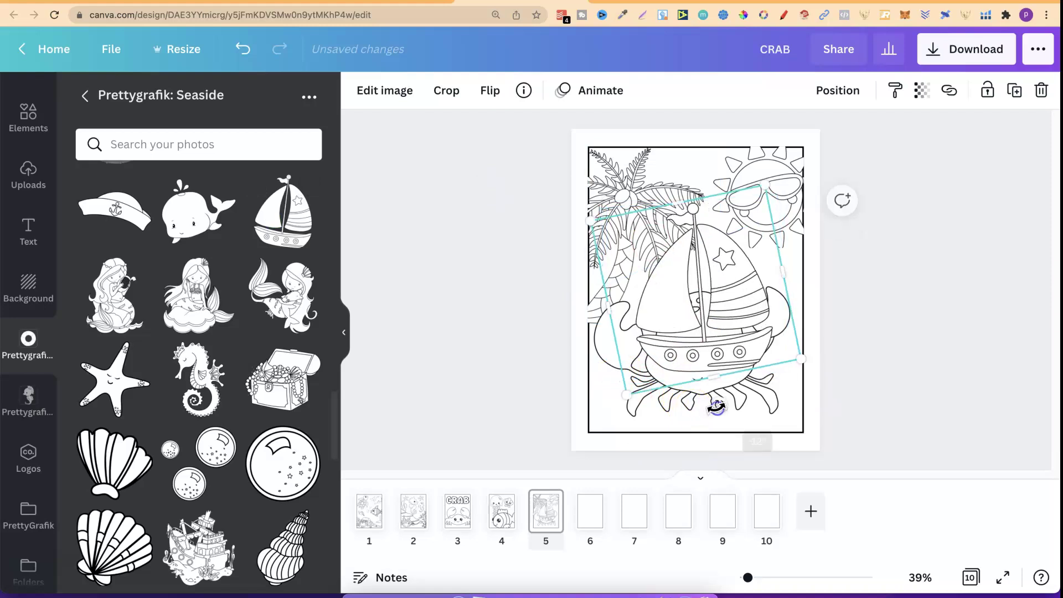
drag(757, 187, 678, 316)
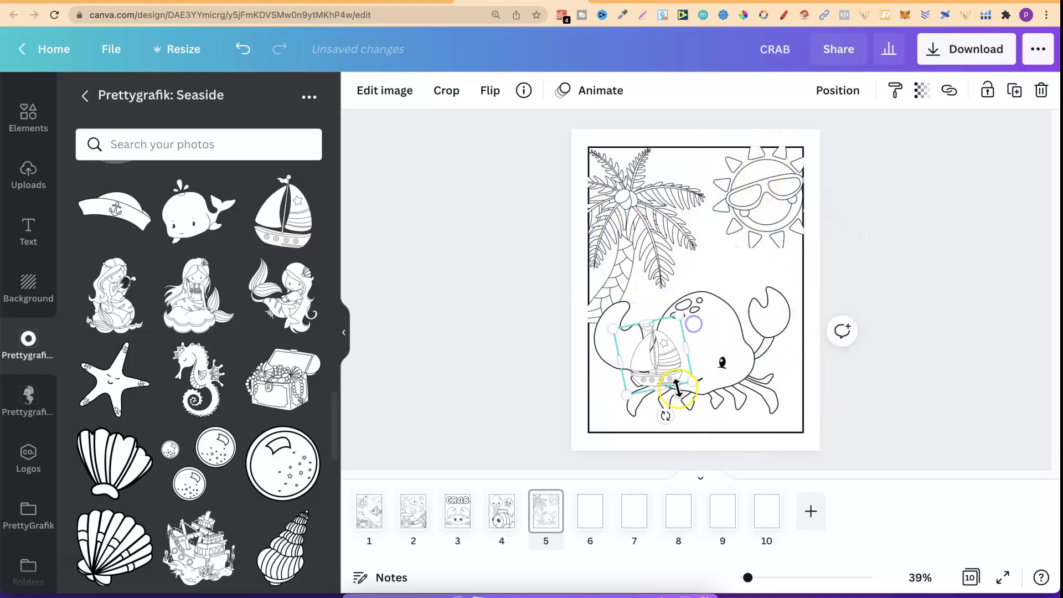
drag(686, 372, 705, 271)
drag(709, 318, 712, 320)
click(906, 301)
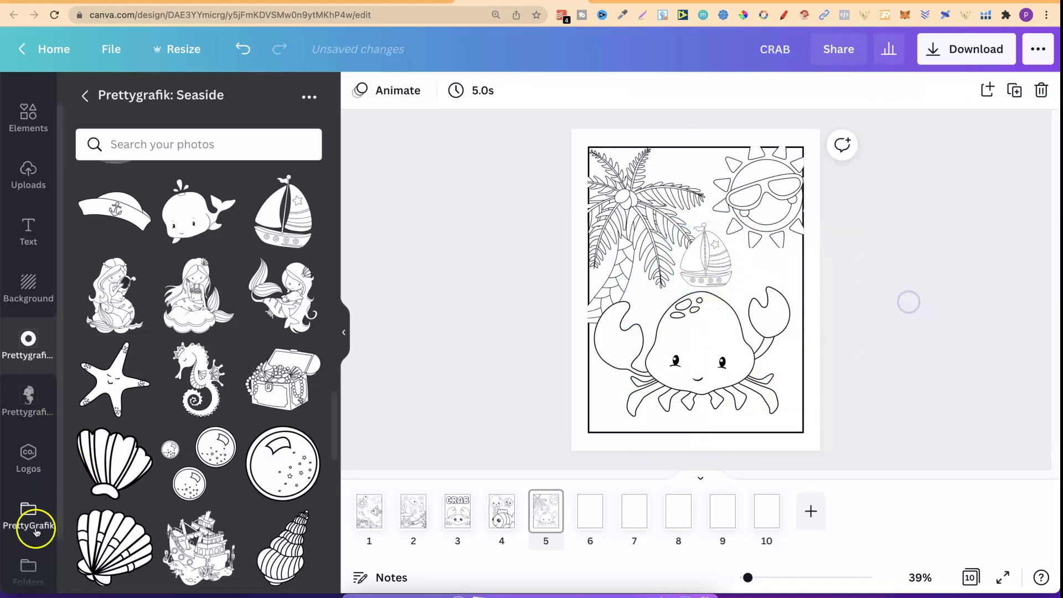
- Enlarge the crab a little more and reposition it directly below the sailboat
click(213, 333)
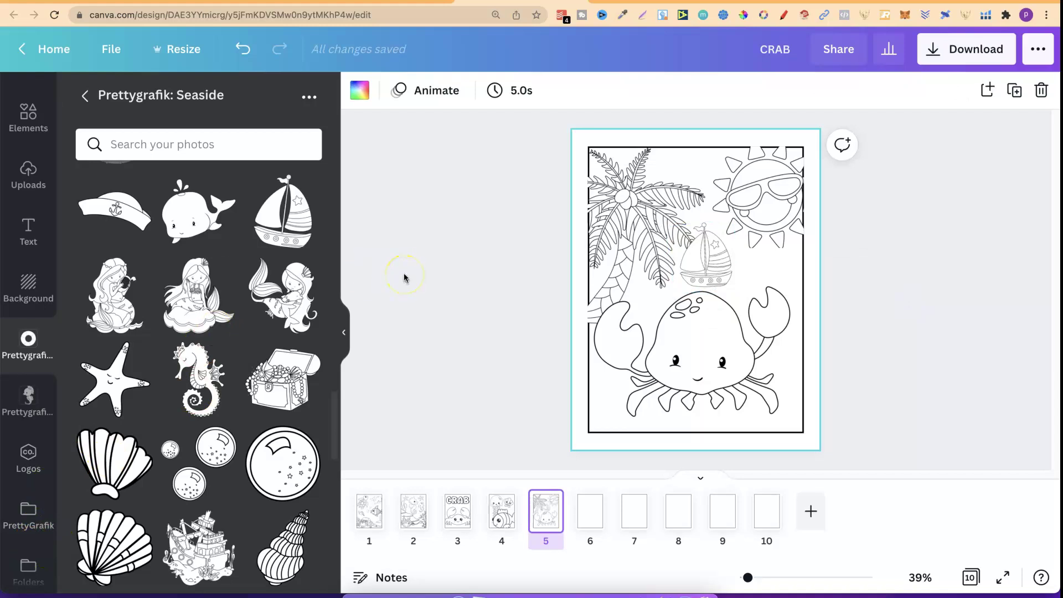
drag(765, 212, 747, 239)
drag(731, 301, 727, 305)
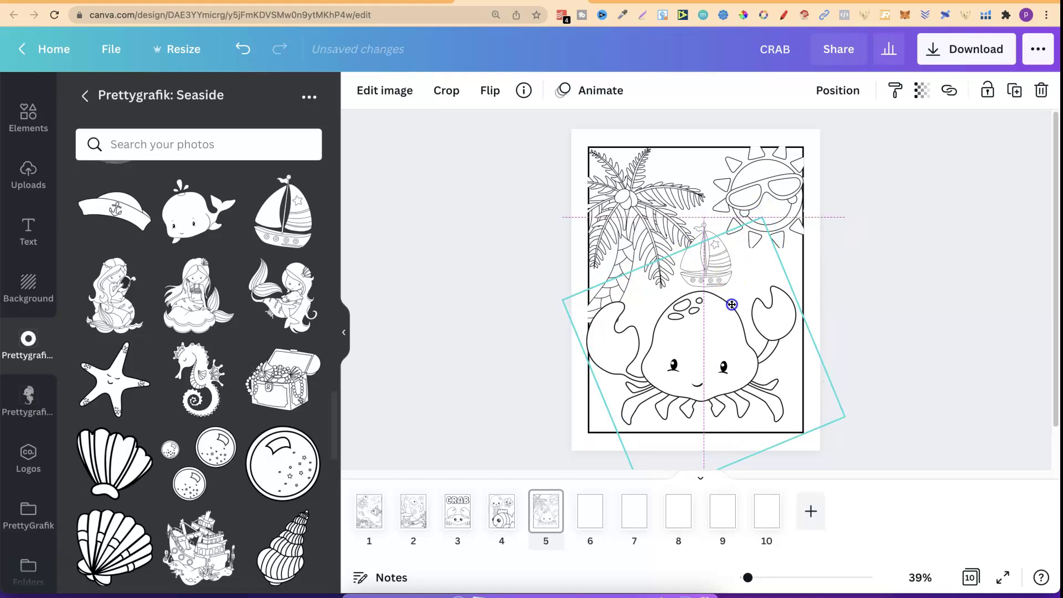
- Send the sailboat to the back, behind the palm tree and the crab
click(710, 256)
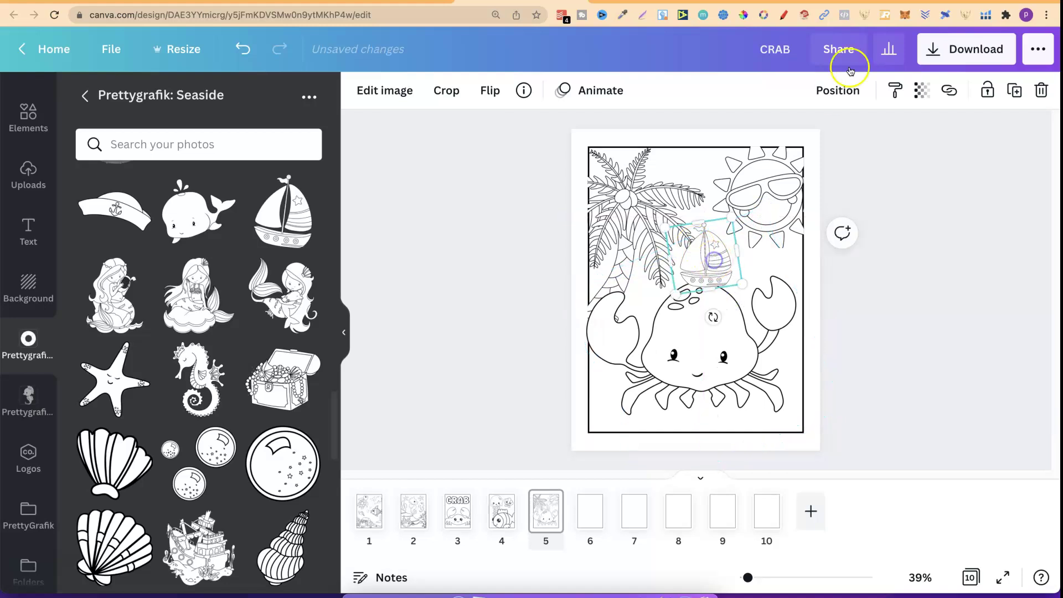
click(836, 91)
click(776, 172)
click(979, 294)
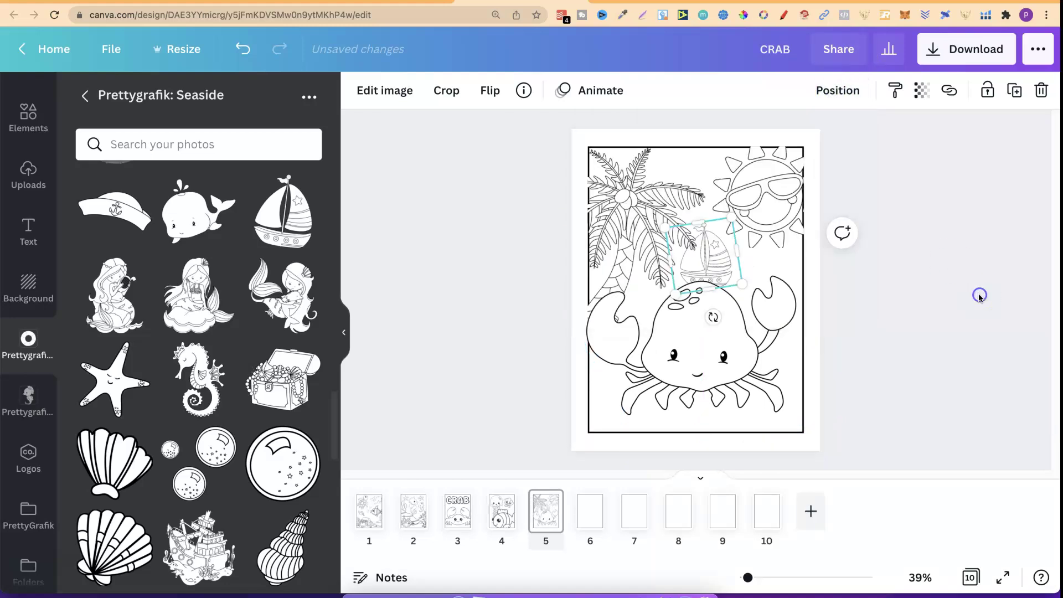
- Unlock the black border on page 5, bring it to the front of all illustrations and lock it again
click(576, 394)
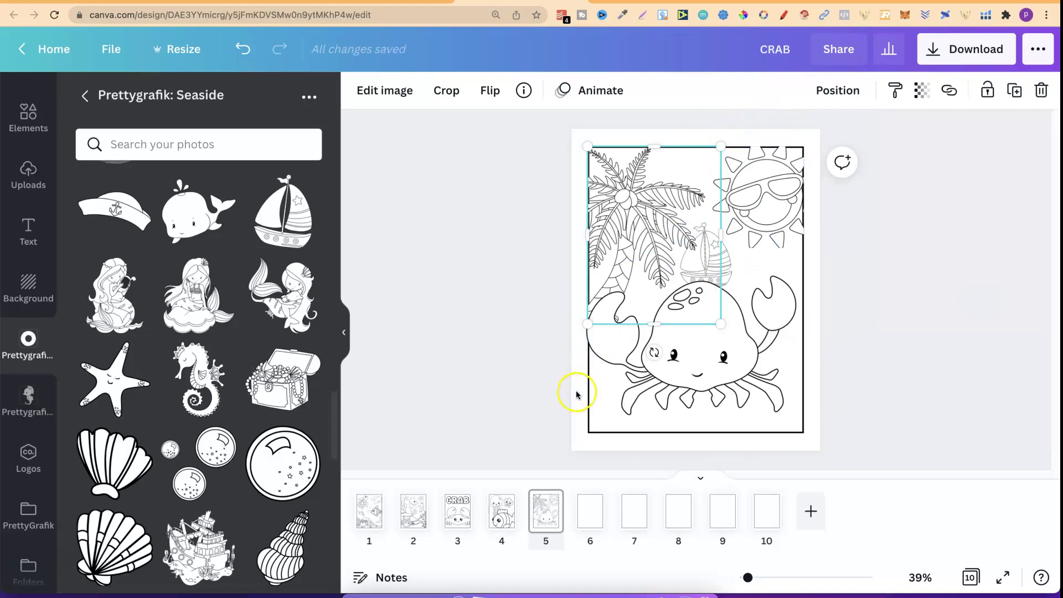
click(587, 393)
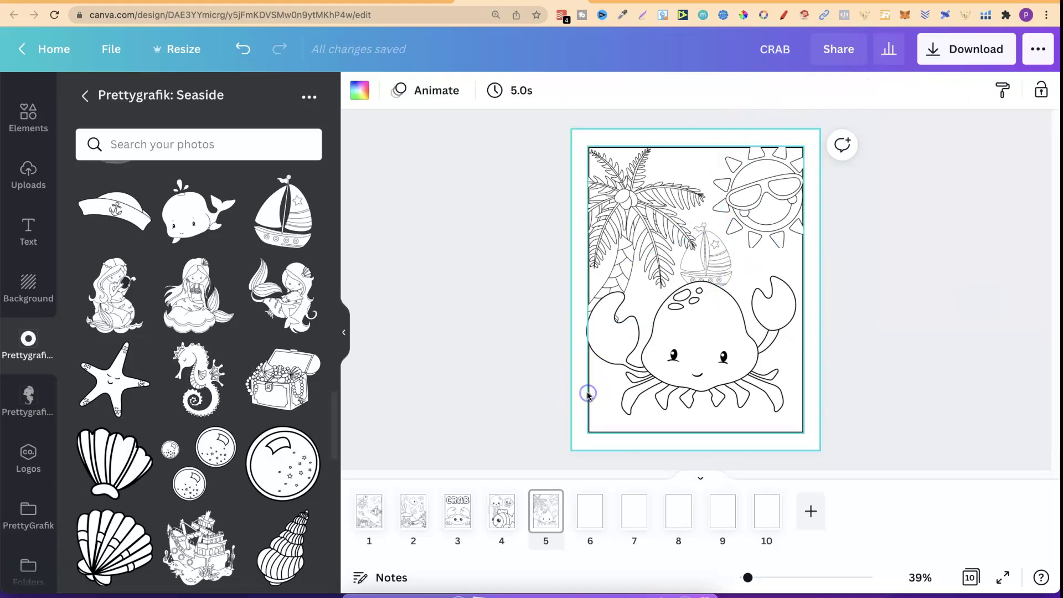
click(588, 393)
click(1014, 90)
click(836, 91)
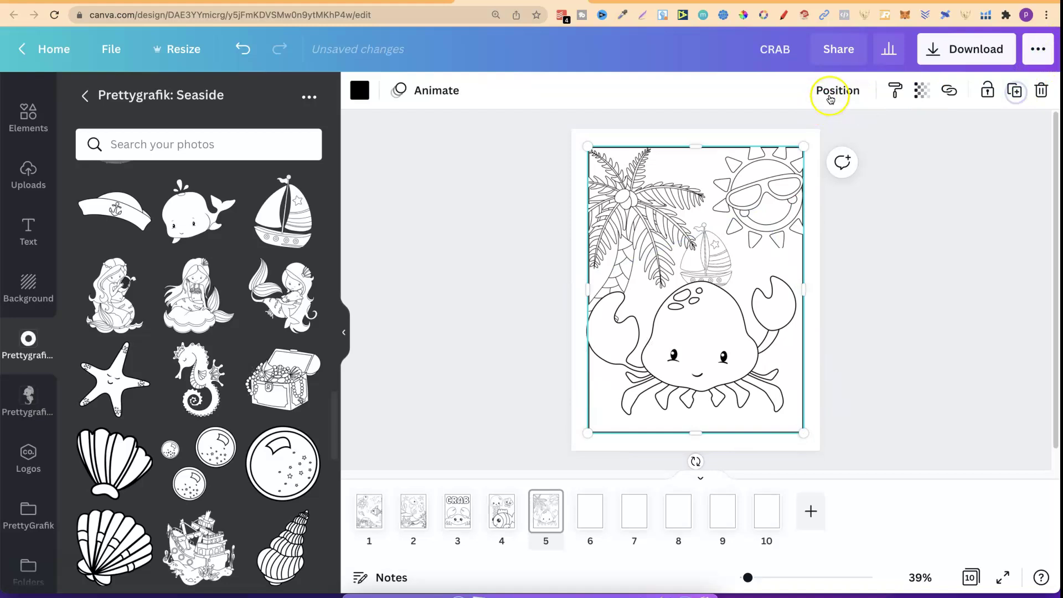
click(659, 167)
click(987, 90)
click(925, 302)
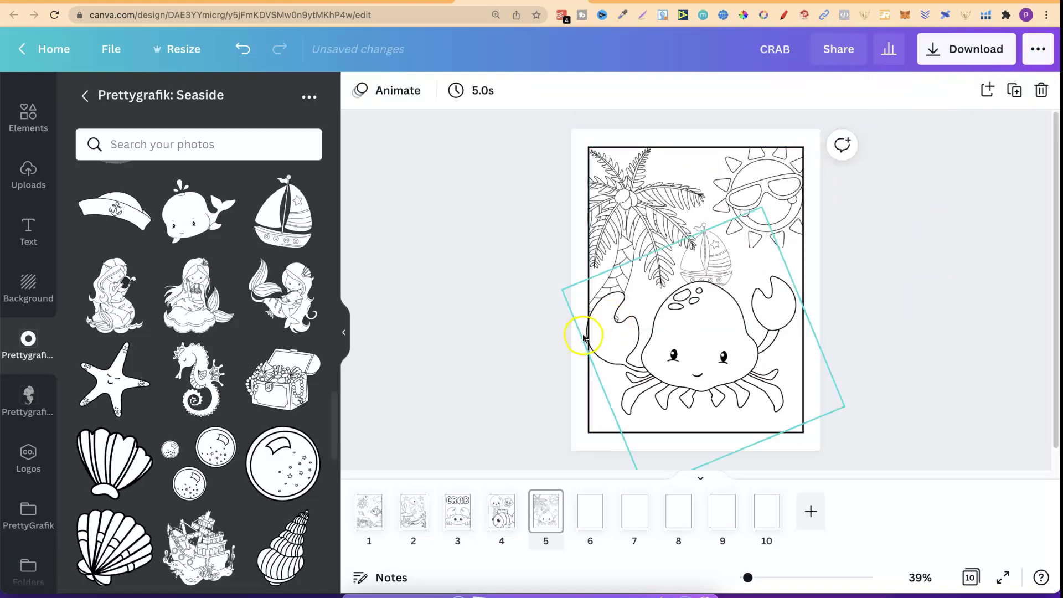
- Shift the crab slightly to the right so its left claw sits inside the border
click(670, 319)
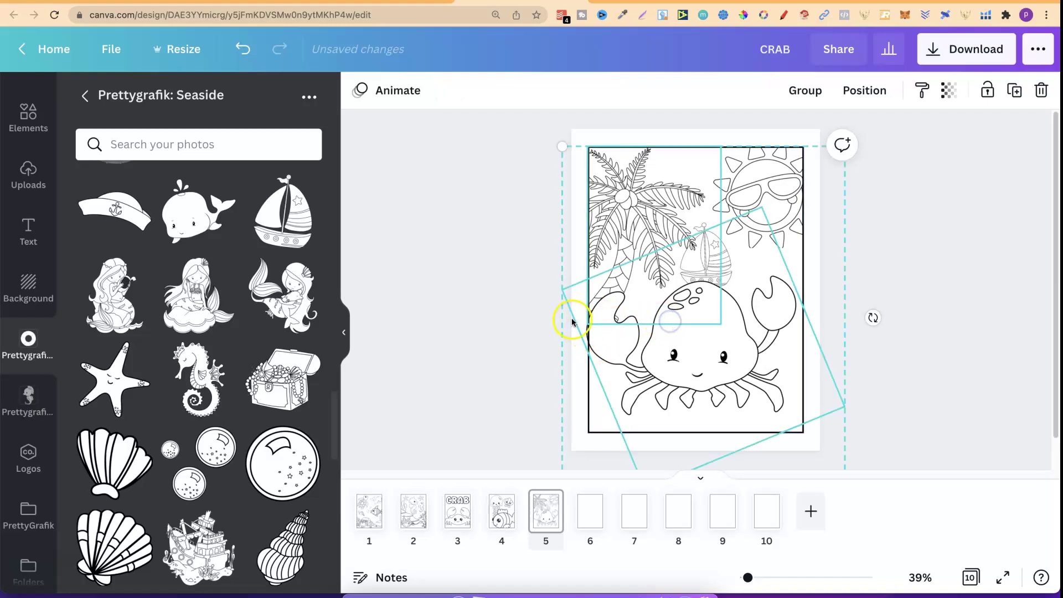
click(454, 296)
drag(577, 297, 584, 298)
click(1008, 310)
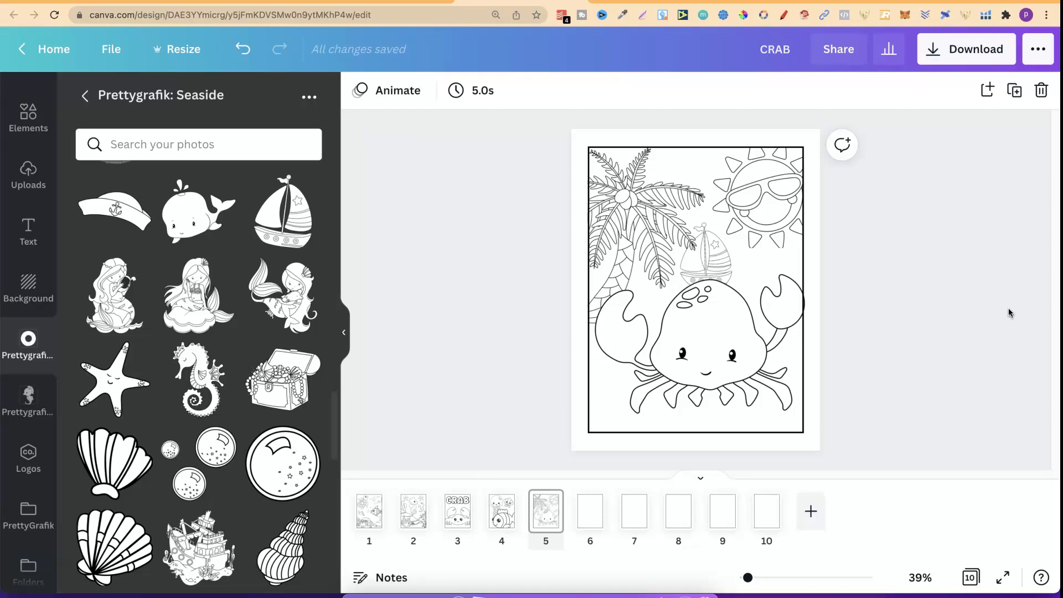
click(1008, 313)
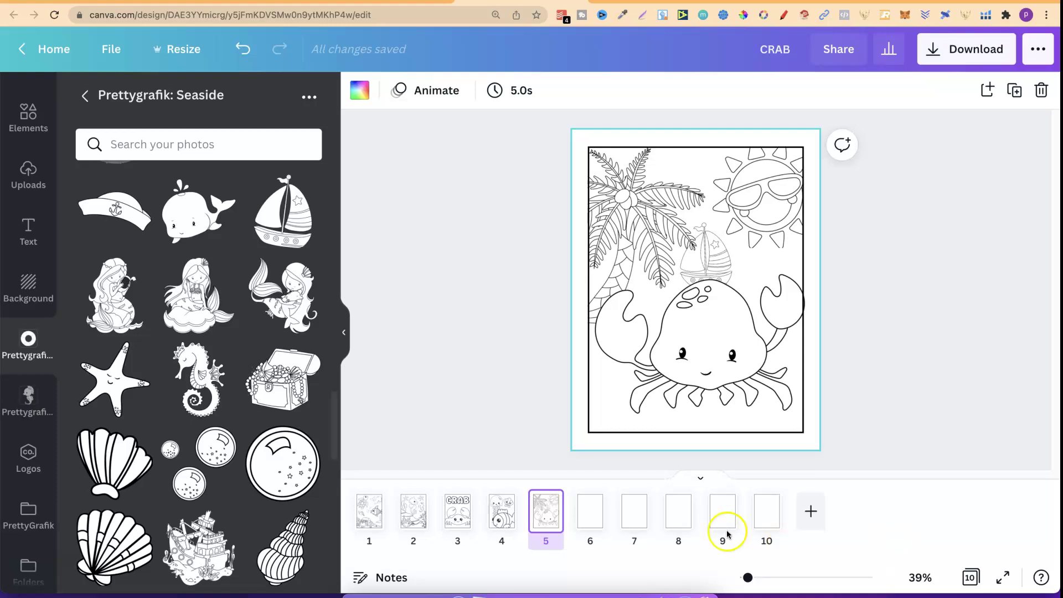
- Review the finished coloring pages 1 to 5
click(365, 519)
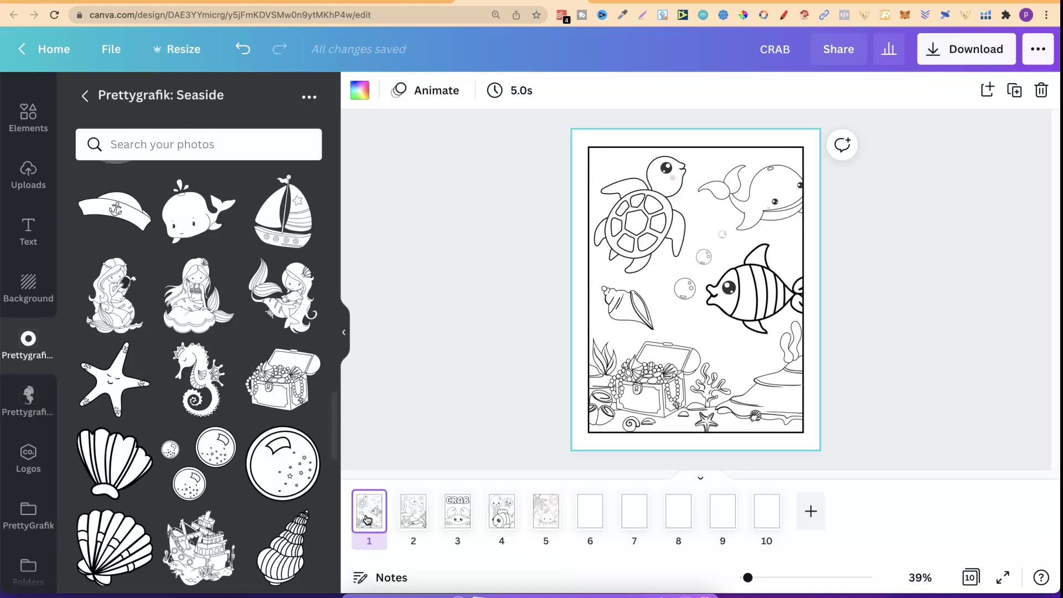
click(412, 520)
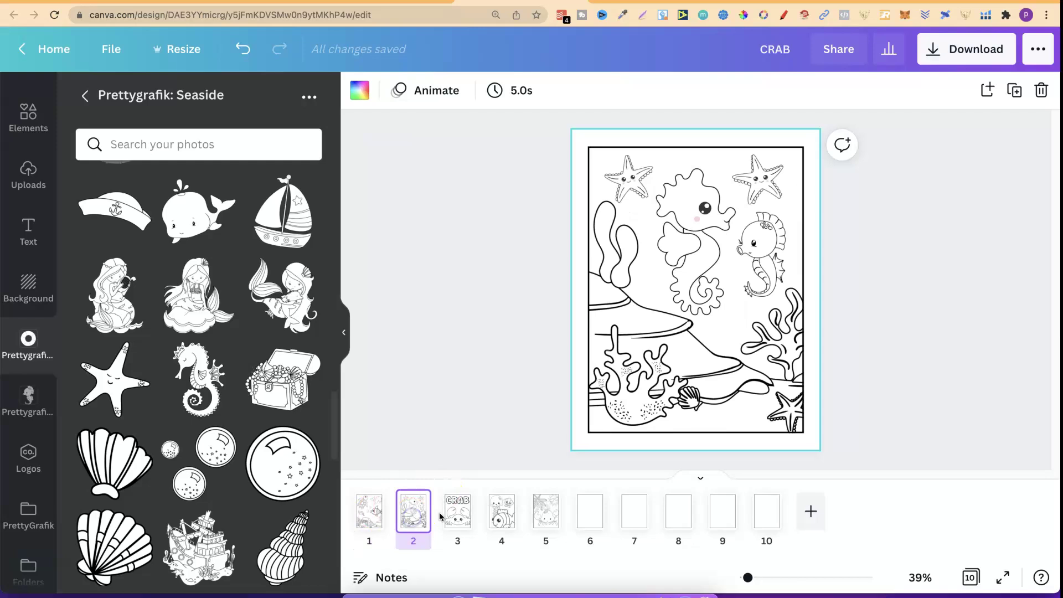
click(466, 509)
click(501, 510)
click(541, 507)
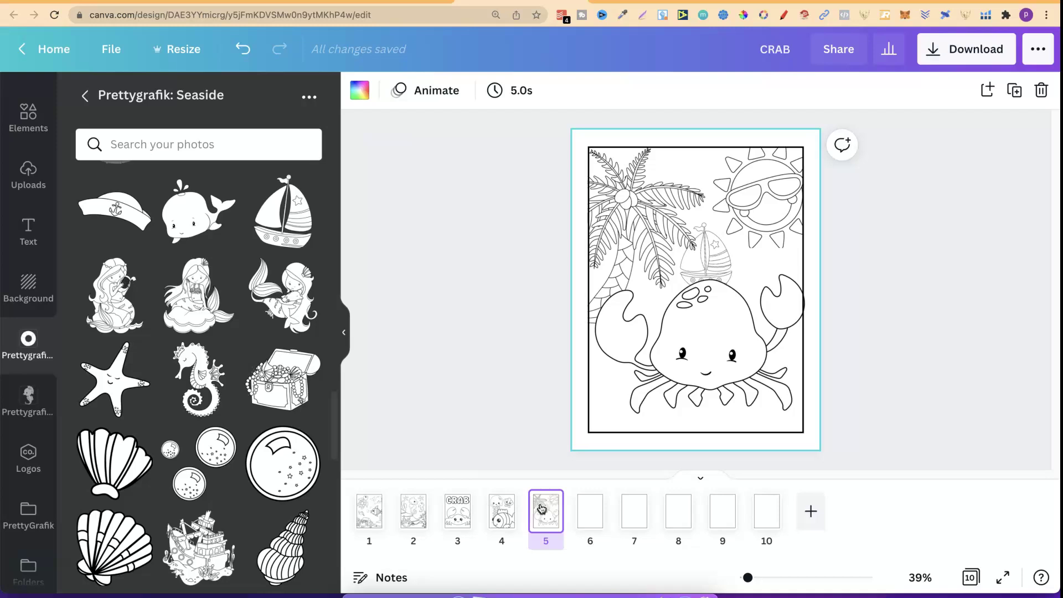
- Move the empty page 6 to directly after page 1, then unlock and delete its border to make it fully blank
click(591, 510)
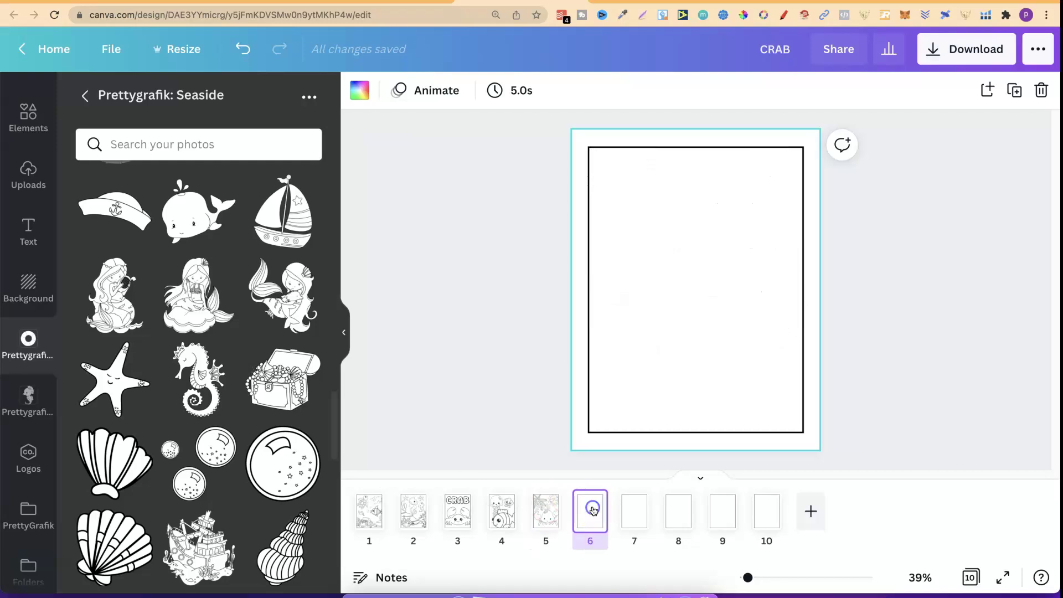
drag(592, 509, 408, 508)
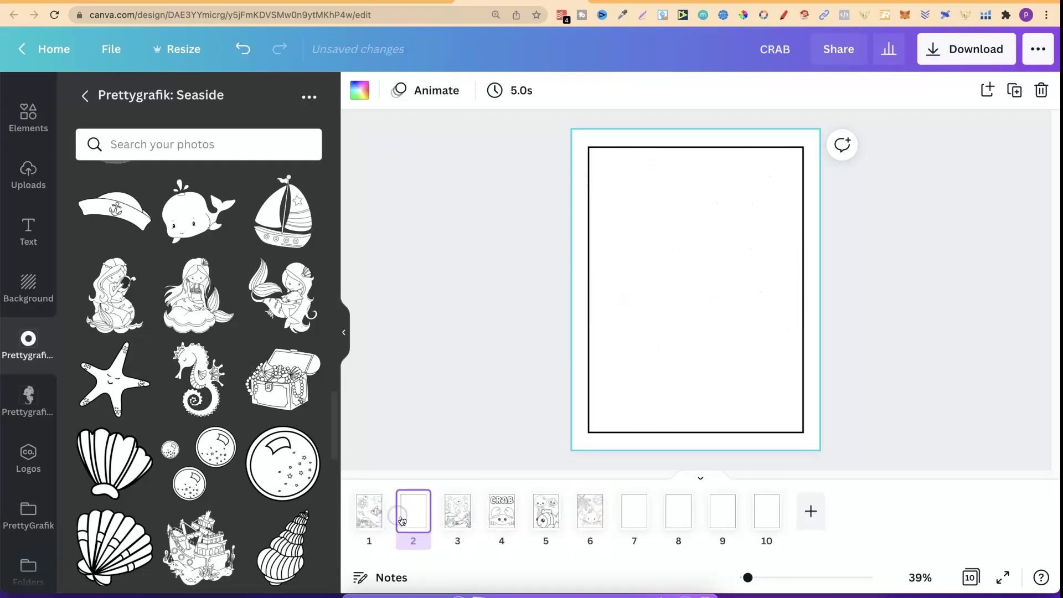
click(716, 167)
click(1015, 92)
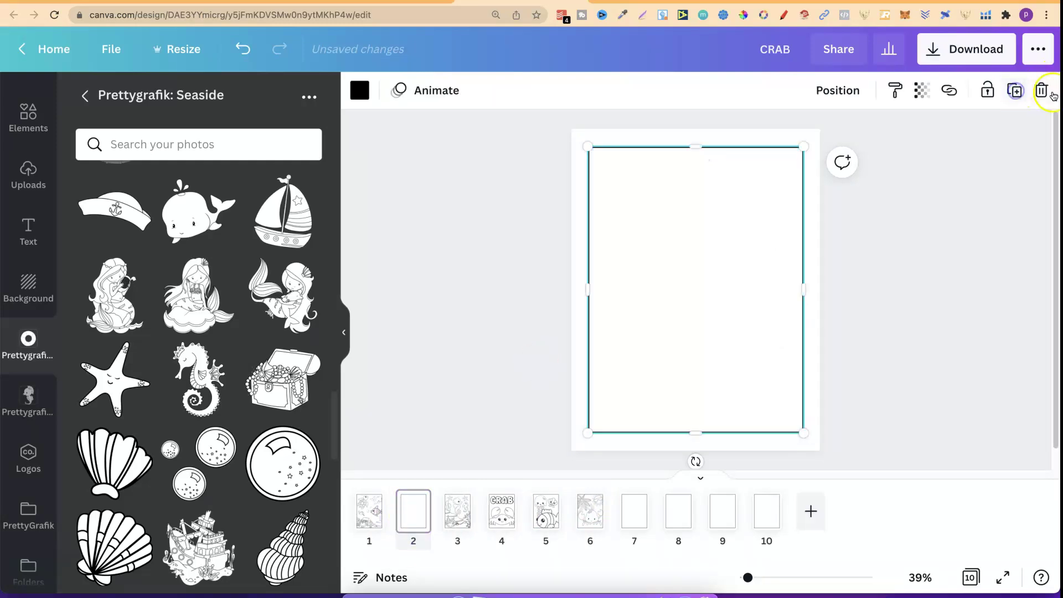
click(1043, 91)
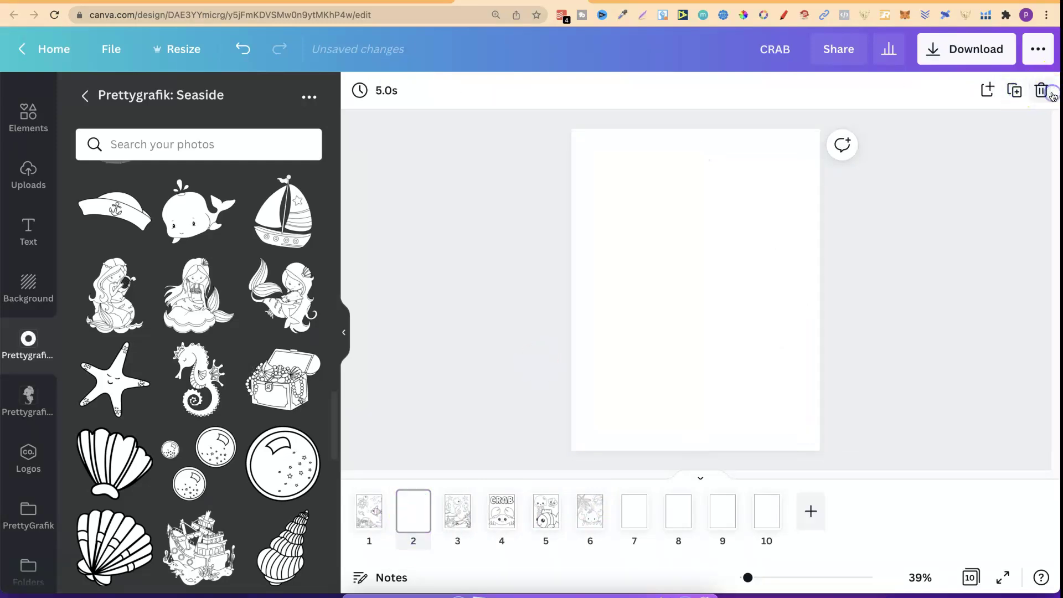
- Duplicate the blank page 2 and move the copy behind the seahorse page, to position 4
right_click(414, 514)
click(470, 355)
drag(466, 492, 520, 507)
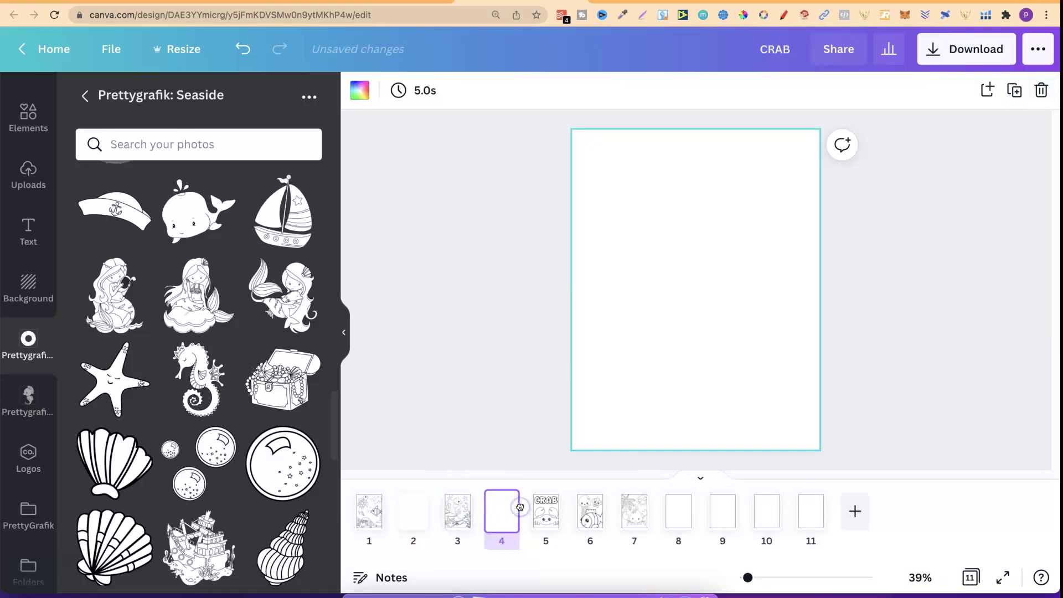
- Delete the four empty bordered pages 8 to 11 at the end of the design
click(680, 512)
key(Delete)
key(Delete)
key(Delete)
key(Delete)
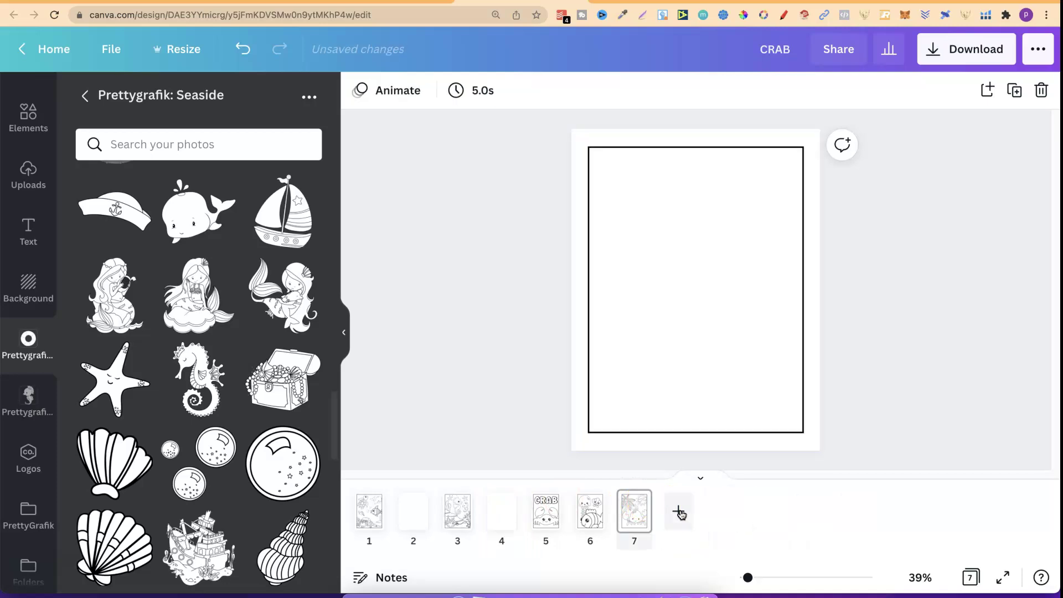
- Duplicate the blank page 4 and move the copy behind the CRAB title page, to position 6
click(507, 517)
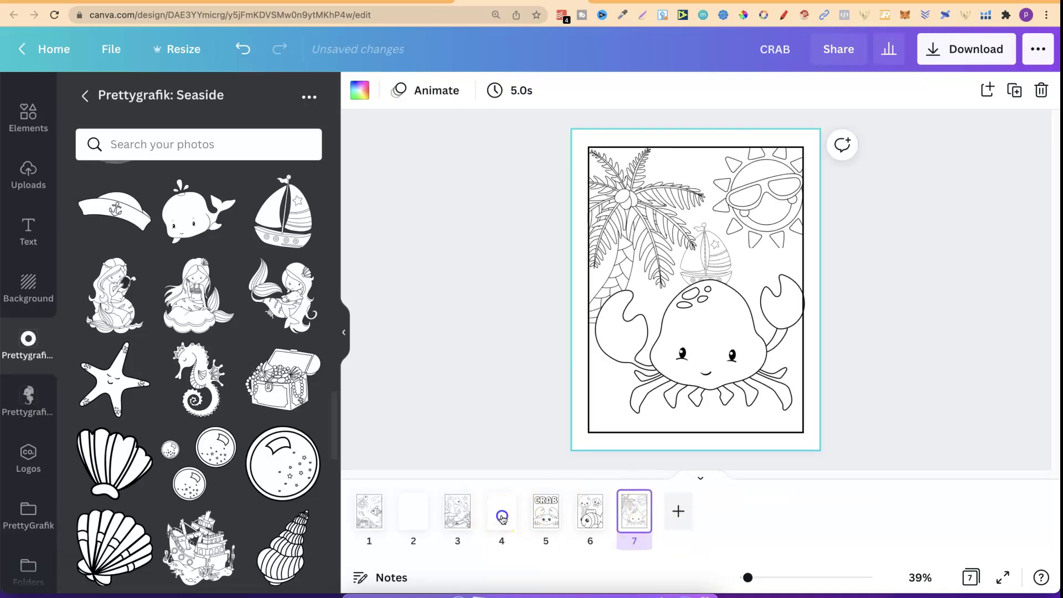
right_click(501, 517)
click(559, 366)
drag(545, 512, 604, 515)
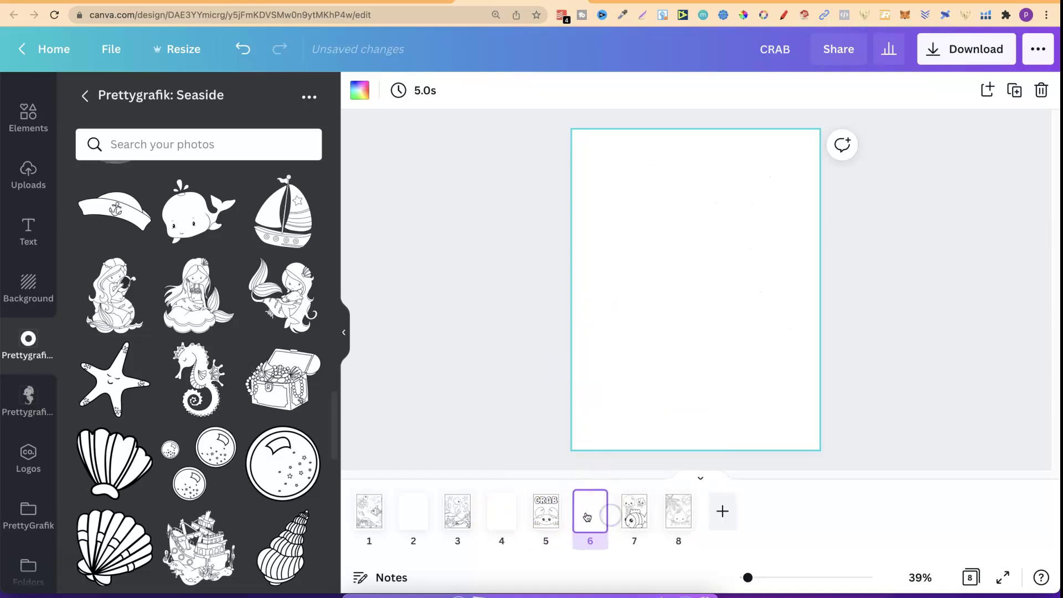
- Duplicate the blank page twice more, placing the copies behind the jellyfish page and the palm-tree crab page as pages 8 and 10
right_click(587, 512)
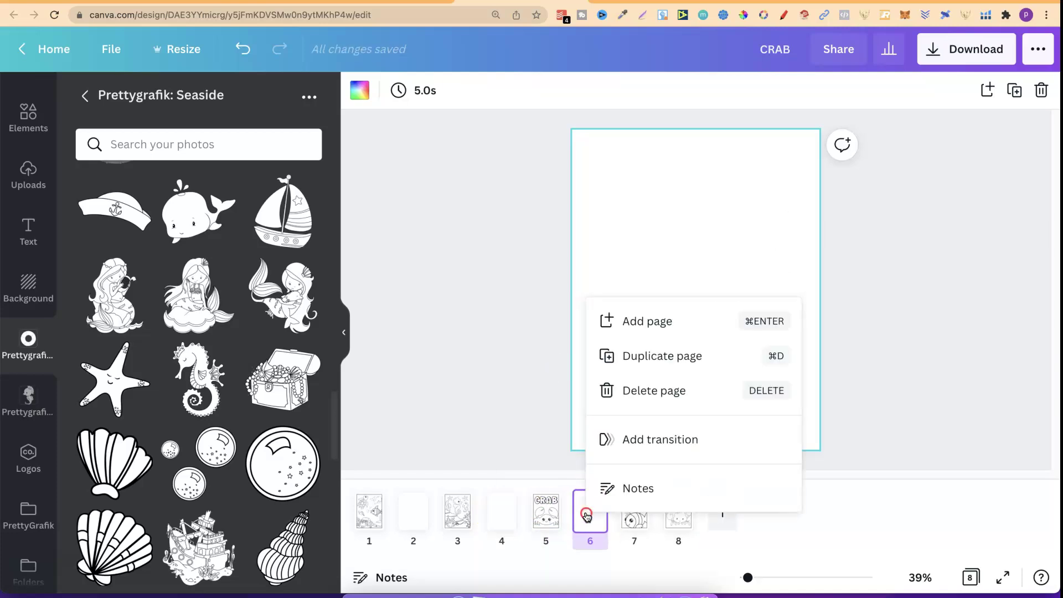
click(638, 347)
drag(633, 510, 790, 515)
right_click(677, 509)
click(718, 366)
- Review the turtle and seahorse coloring pages together with the blank pages behind them, pages 1 to 4
click(365, 509)
click(719, 239)
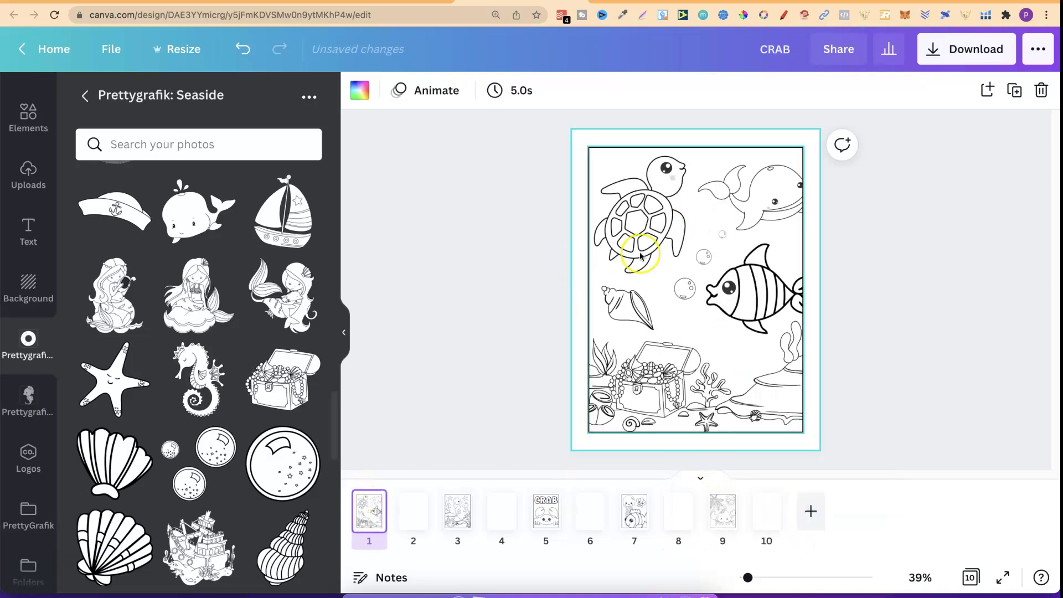
click(410, 510)
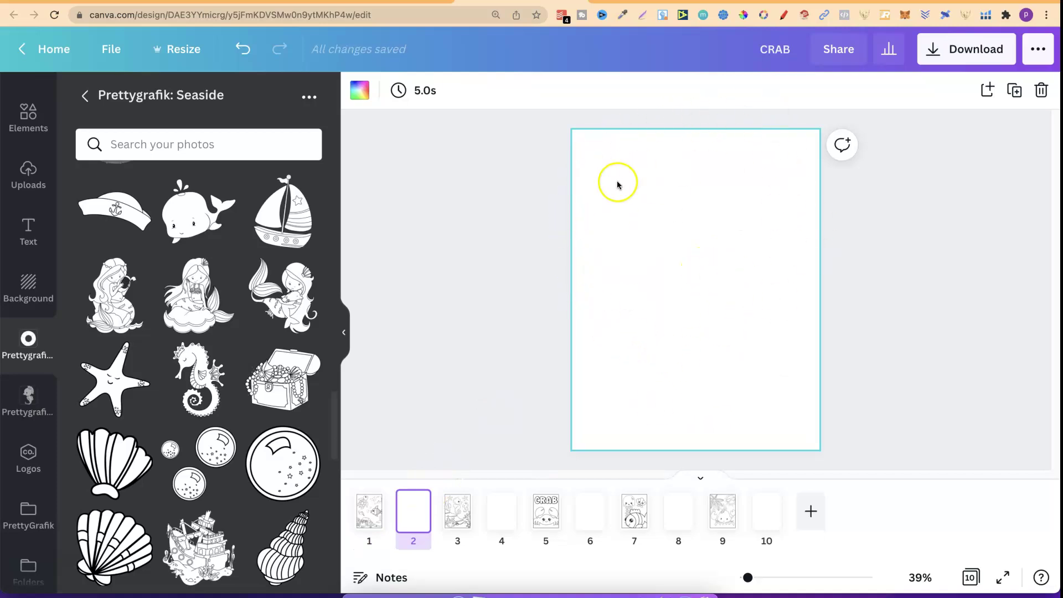
click(368, 510)
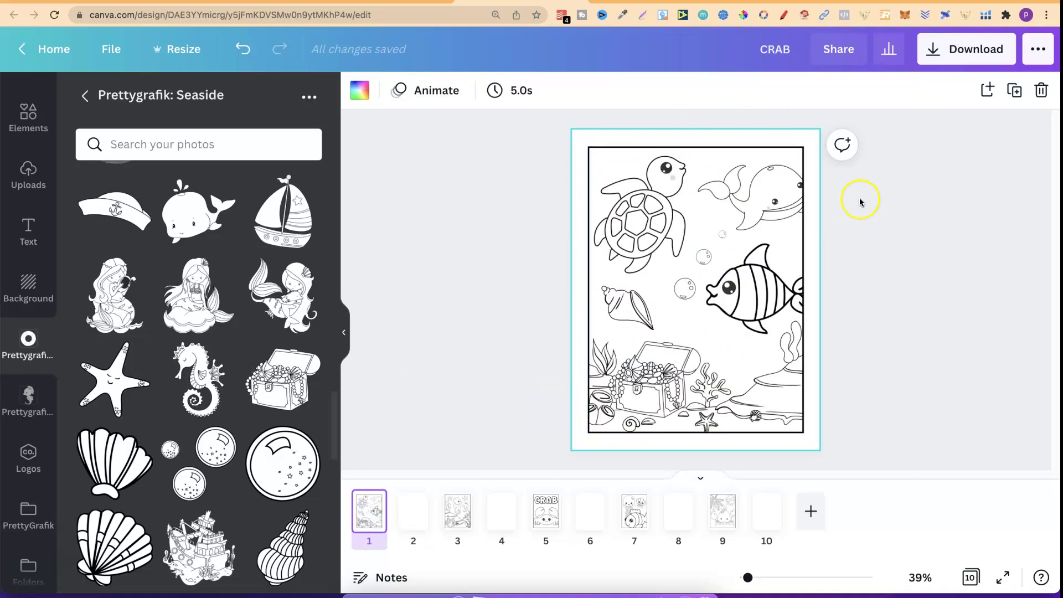
click(414, 501)
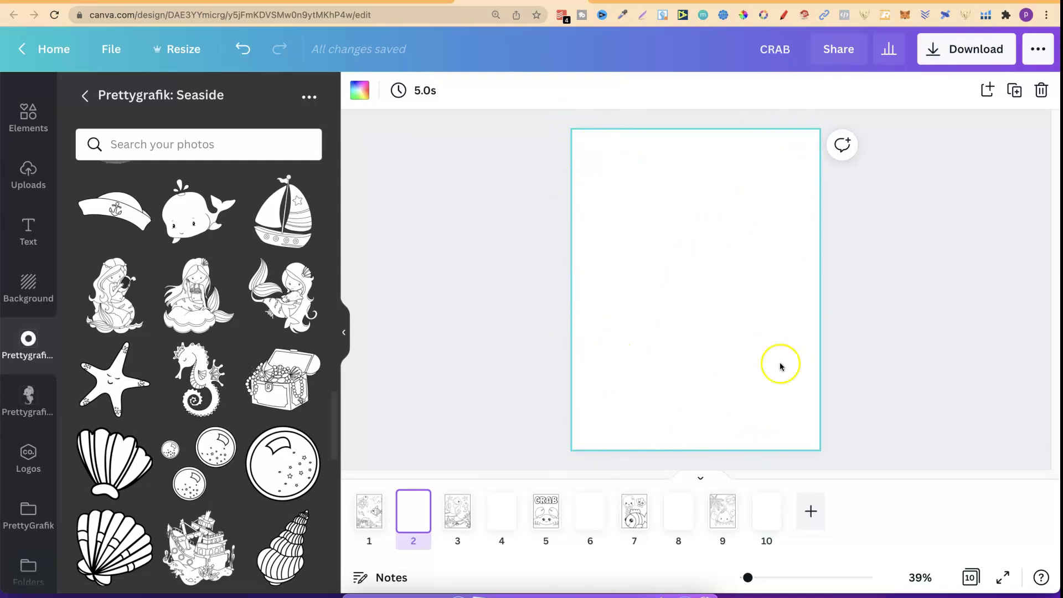
click(369, 514)
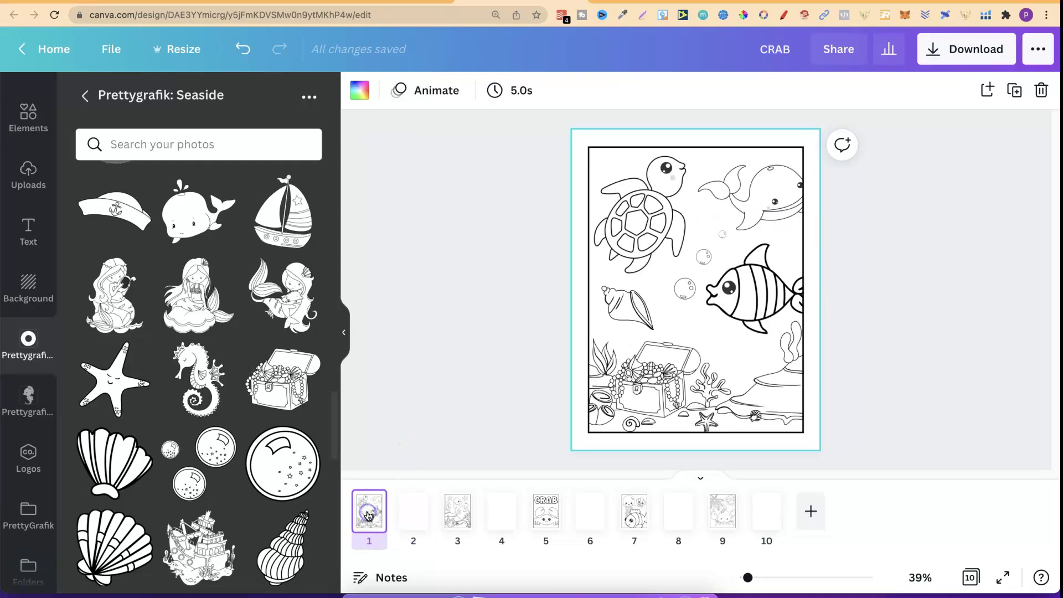
click(408, 512)
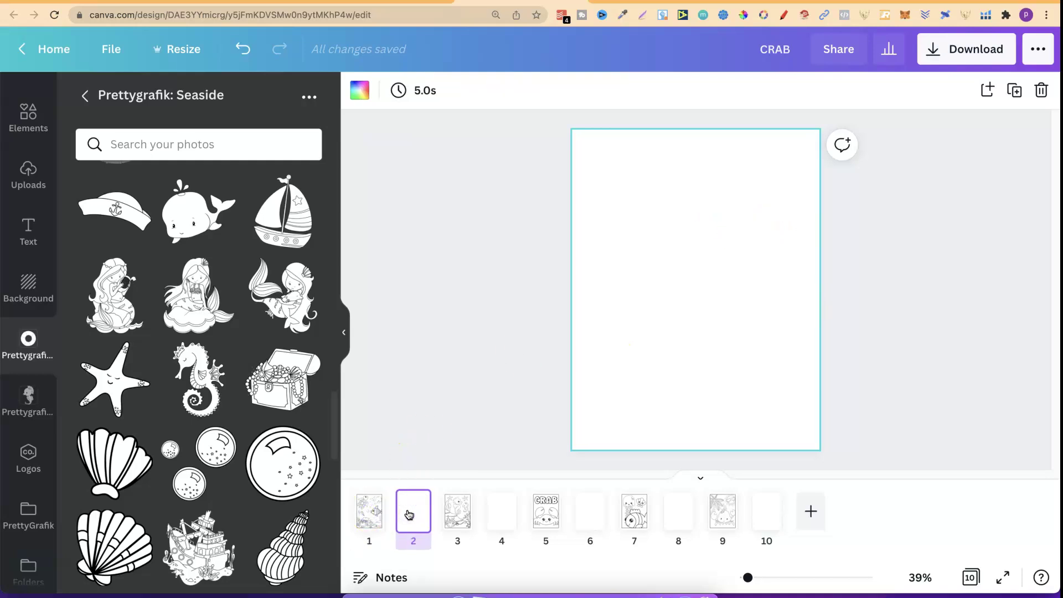
click(370, 518)
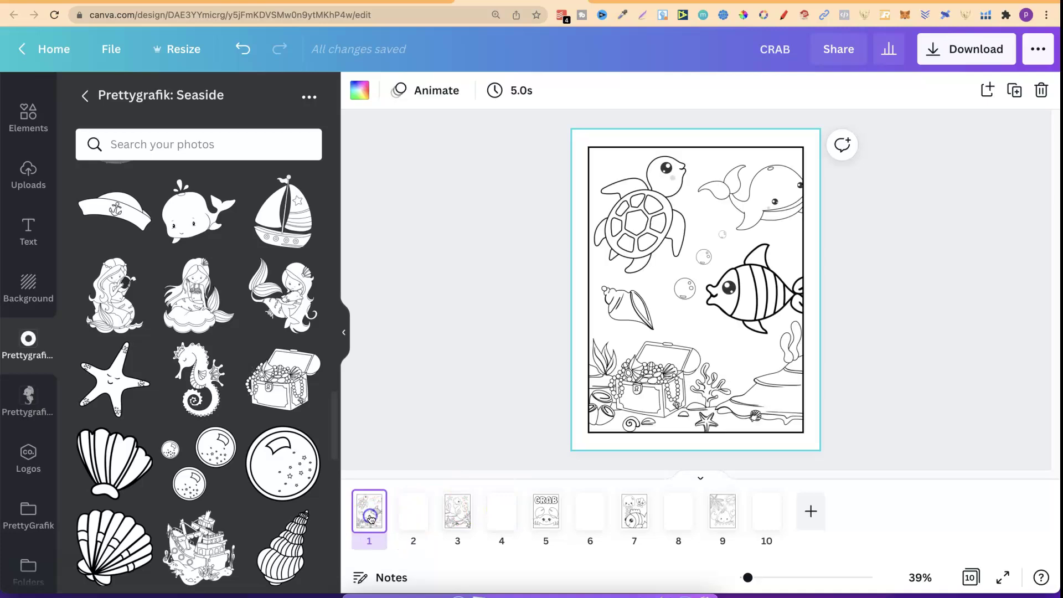
click(412, 512)
click(453, 514)
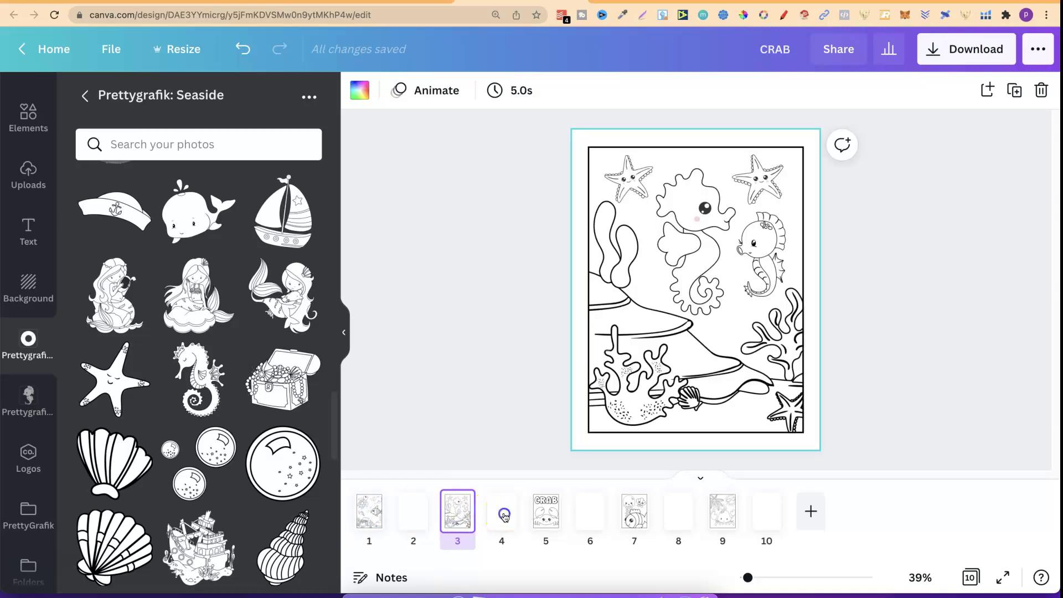
click(498, 512)
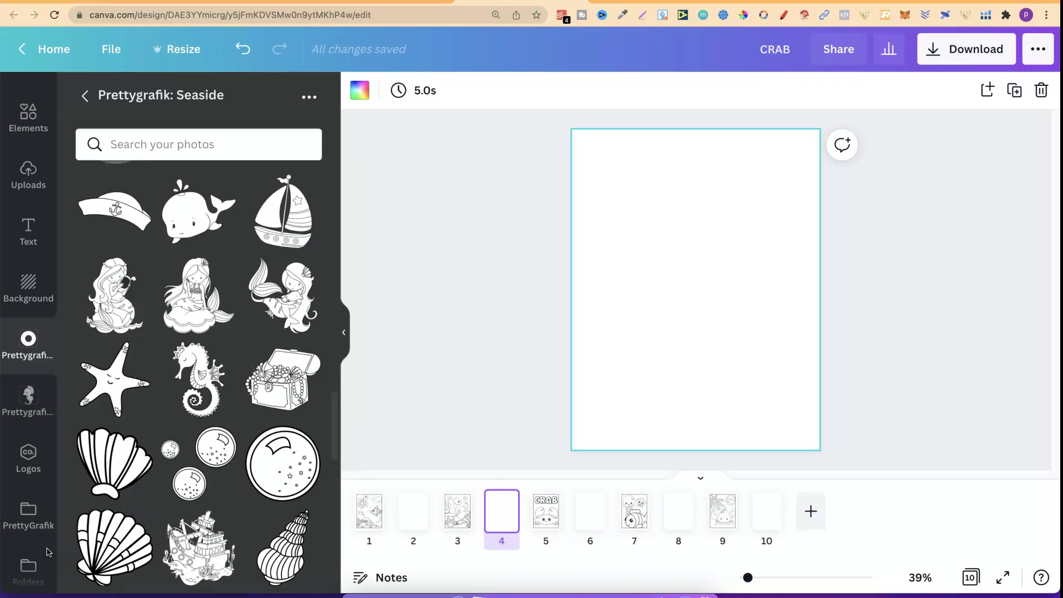
- Download all 10 pages of the design as a PDF Print file
click(966, 48)
click(878, 161)
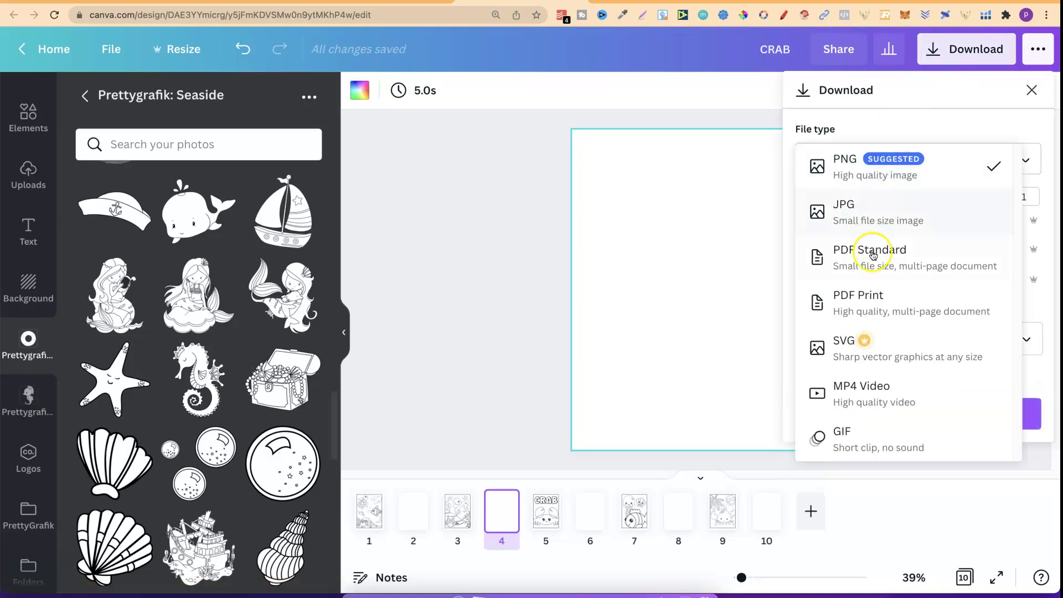
click(858, 297)
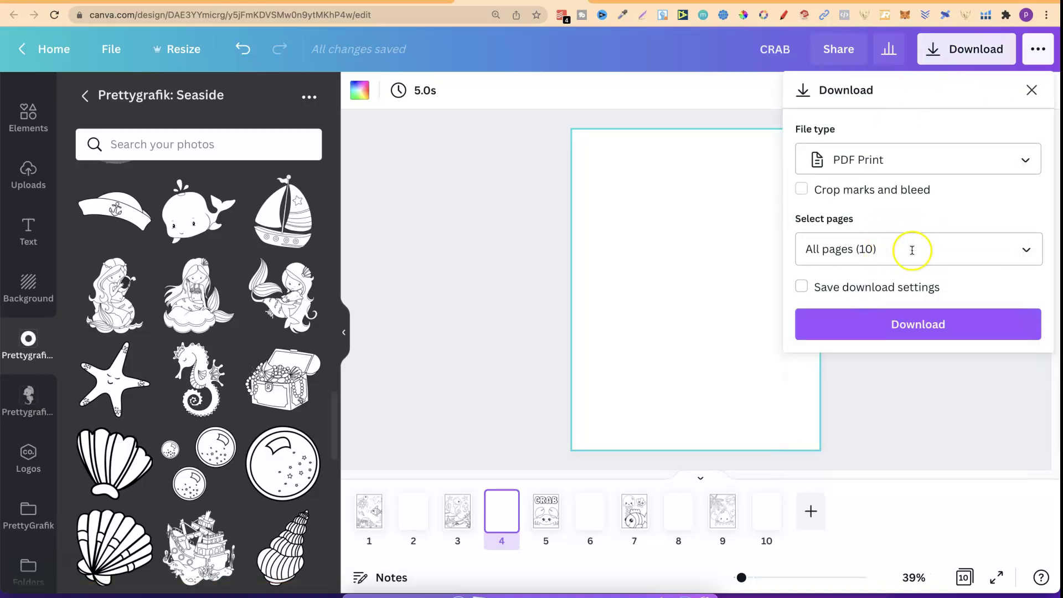
click(935, 327)
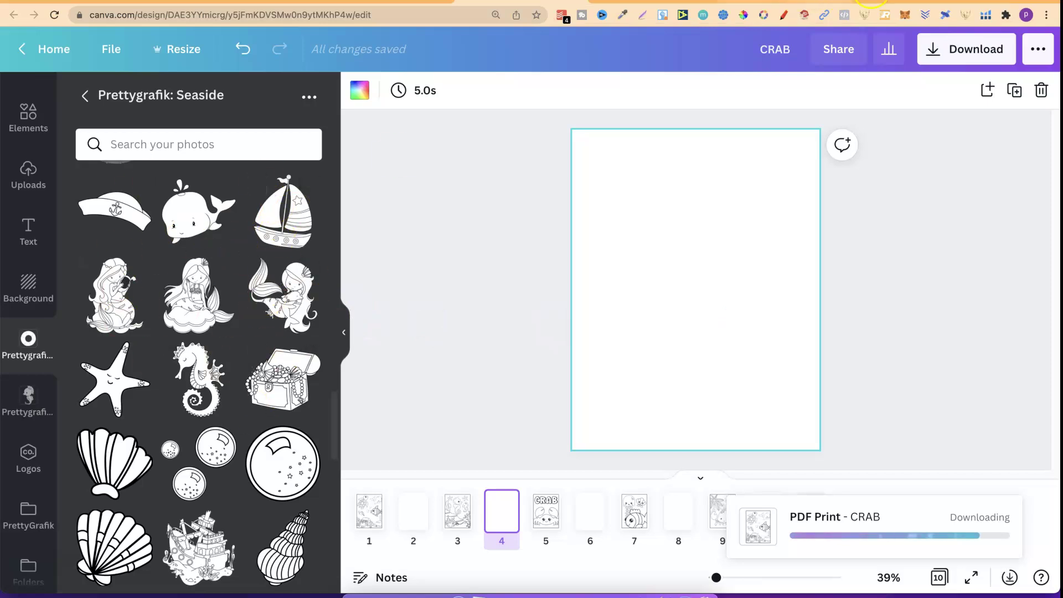
- Switch to the Creative Fabrica site and view the preview images of the 5000 in 1 - Black Lines Mega Bundle
click(870, 2)
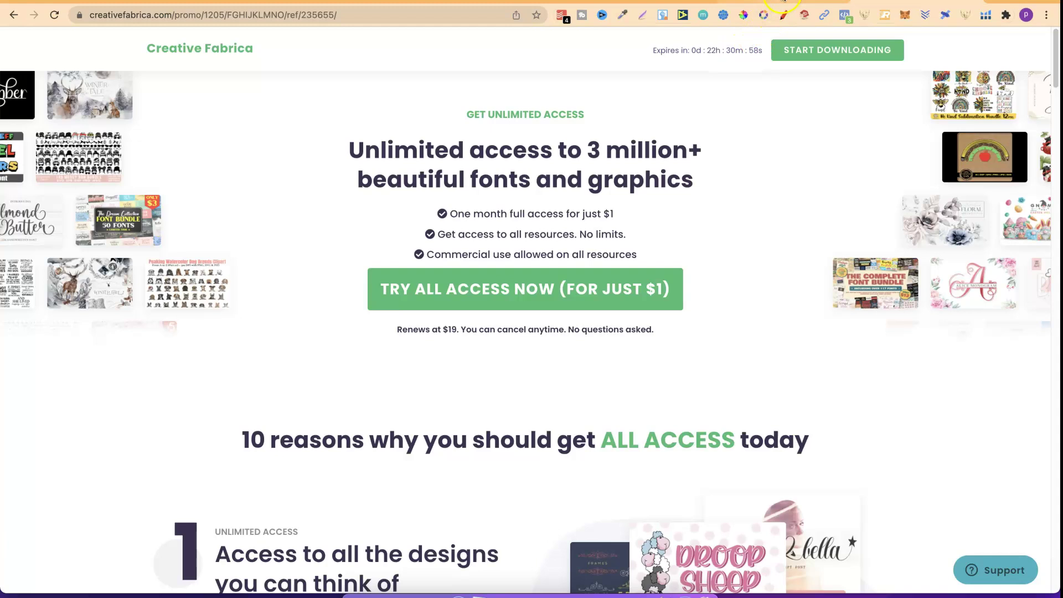
click(782, 2)
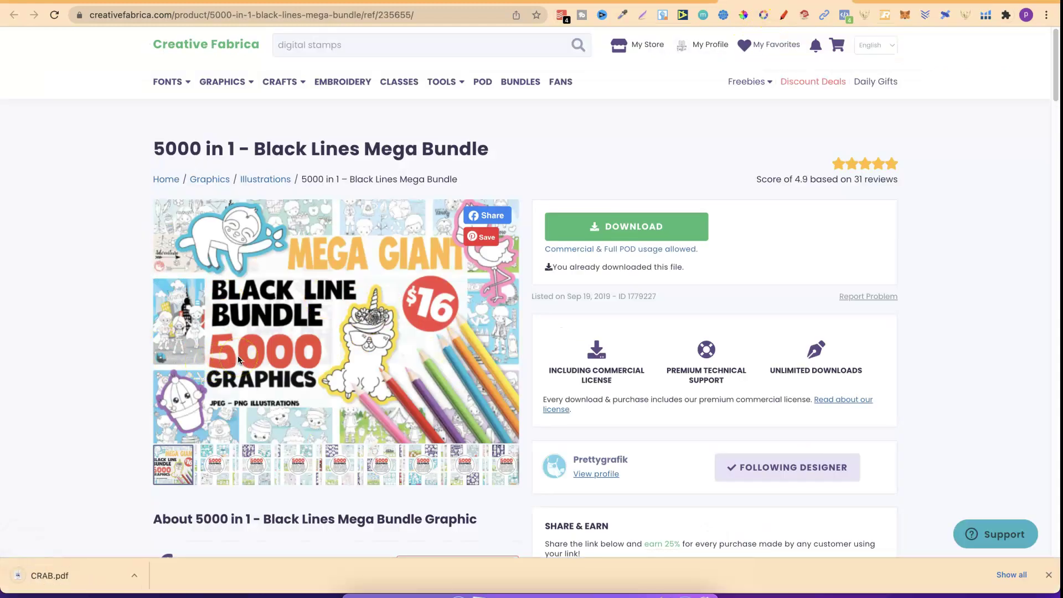
click(509, 327)
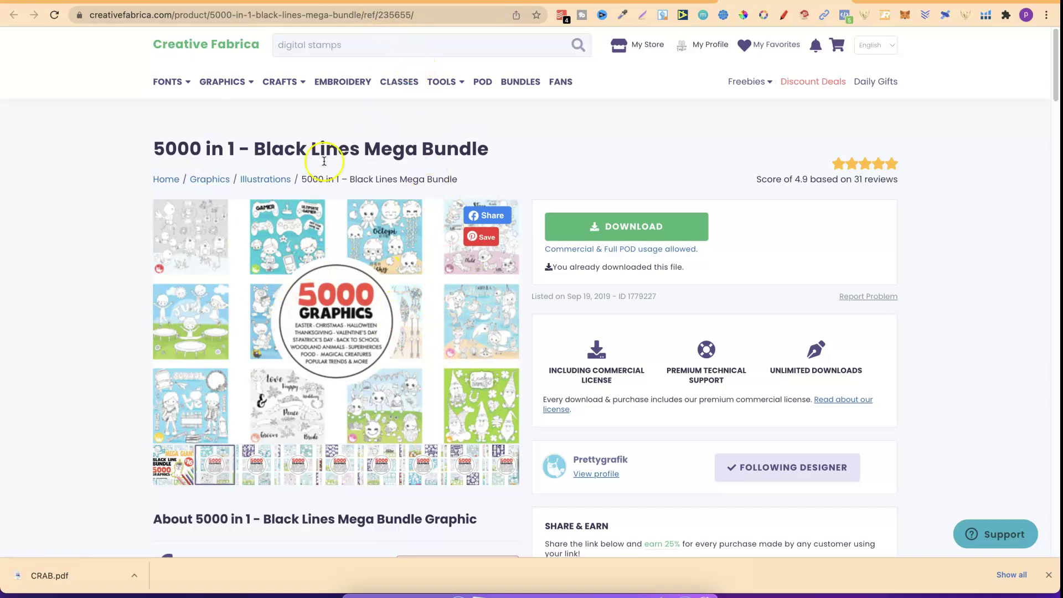
- Return to the Canva design, dismiss the share message and view the turtle and seahorse pages
click(519, 2)
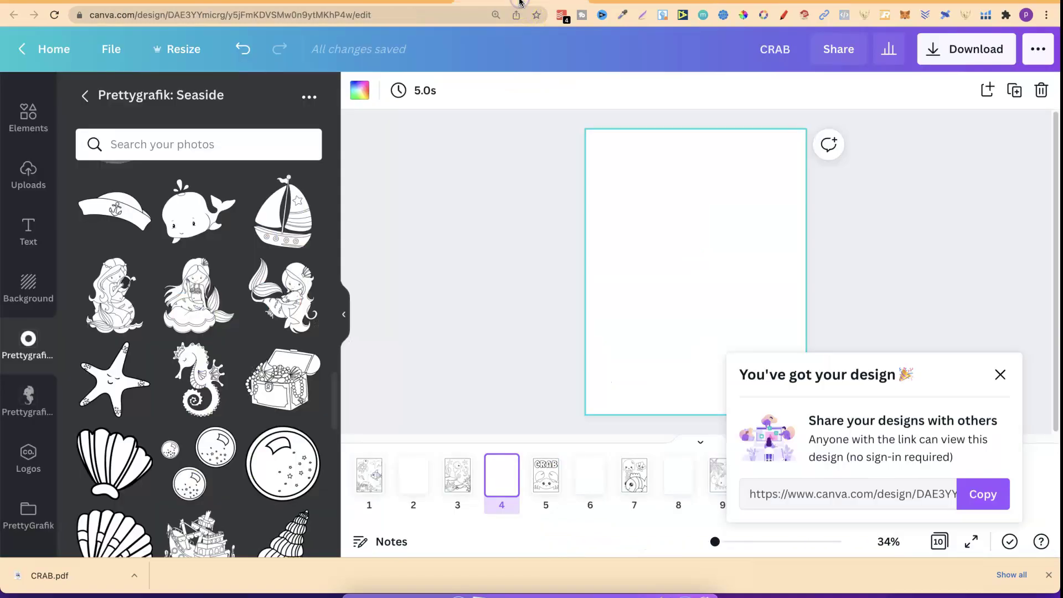
click(1001, 375)
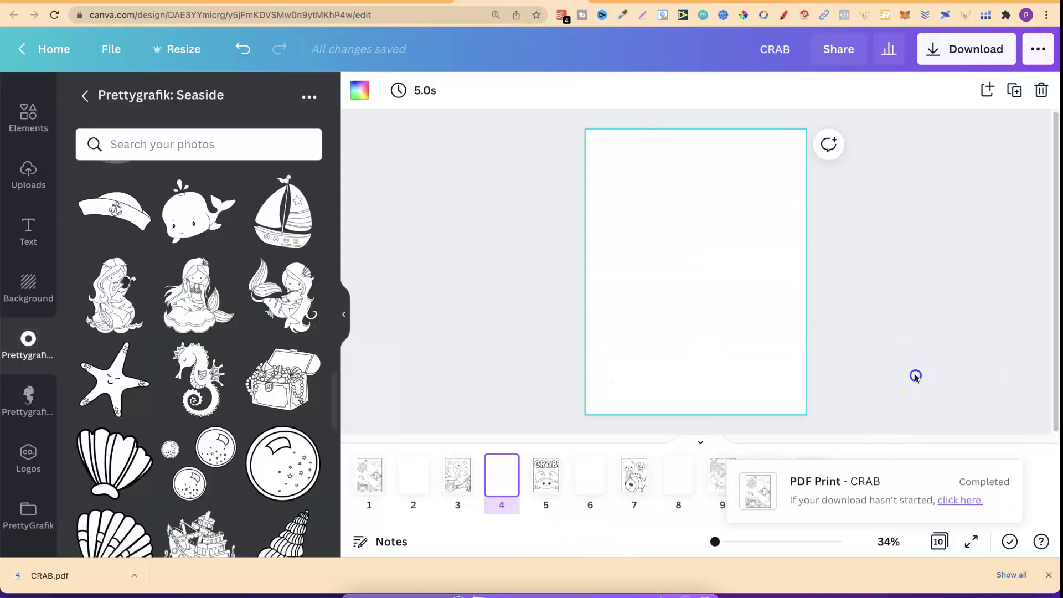
scroll(465, 354, up, 3)
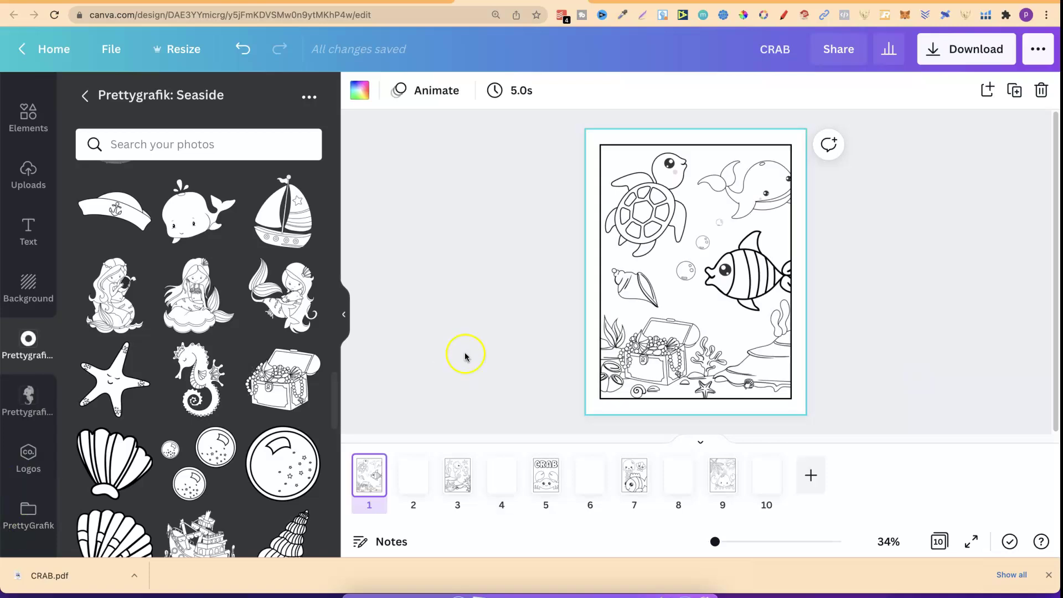
click(457, 476)
click(369, 482)
- Switch to the incognito Creative Fabrica window and examine the sale price of the Black Lines Mega Bundle
key(ctrl+Up)
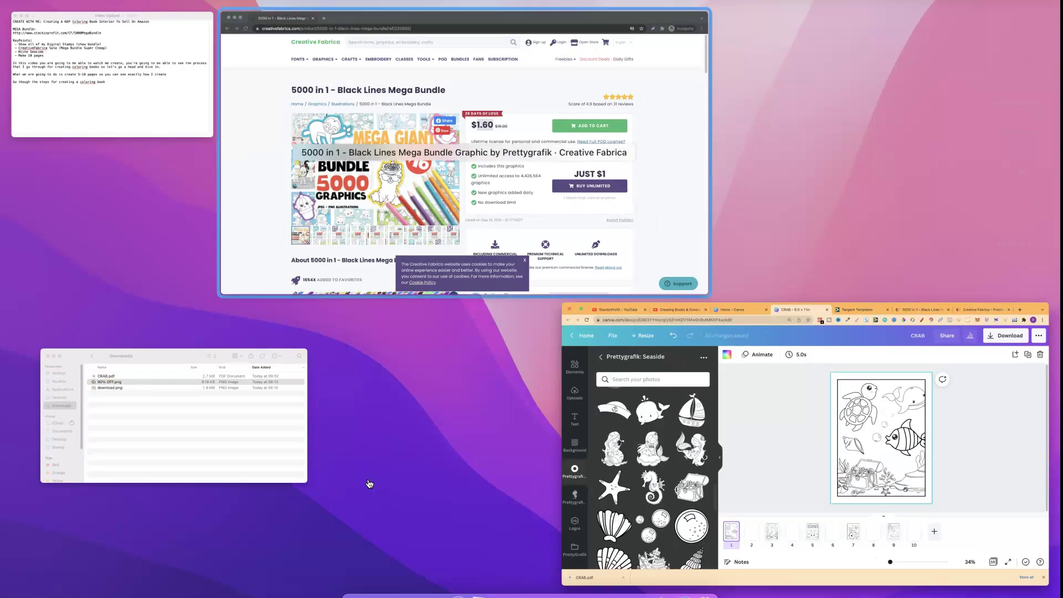
click(680, 145)
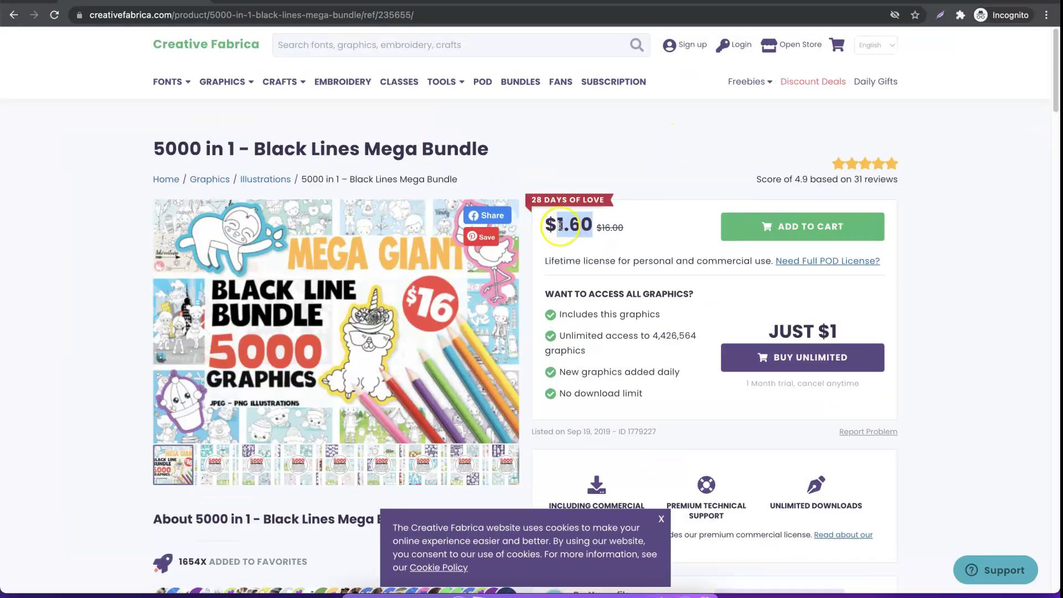
drag(545, 224, 587, 226)
click(566, 213)
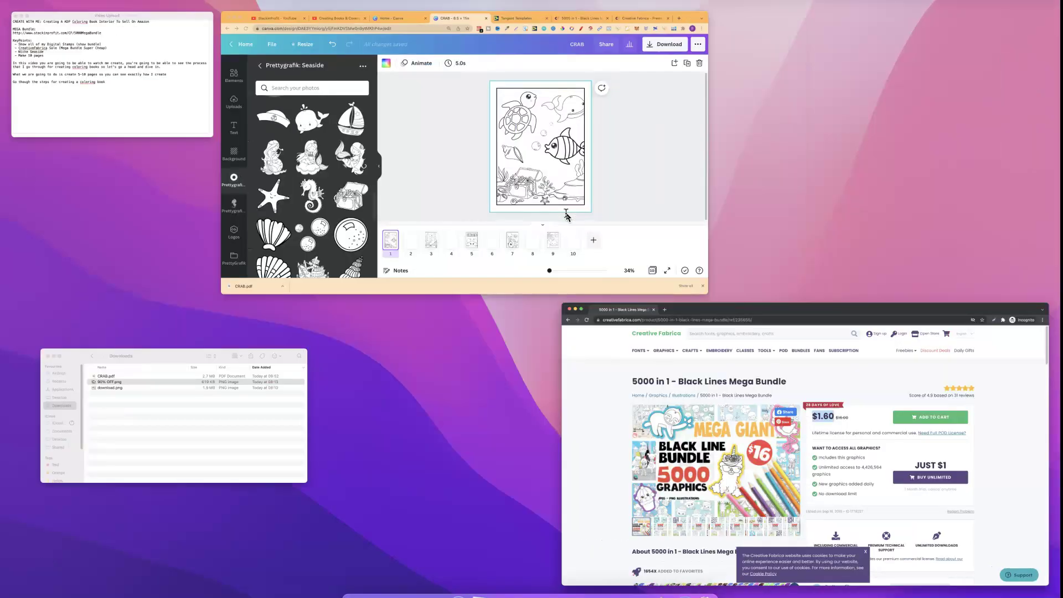
- Switch back to the Canva design and look through the finished coloring pages 1, 3, 5, 7 and 9
click(635, 126)
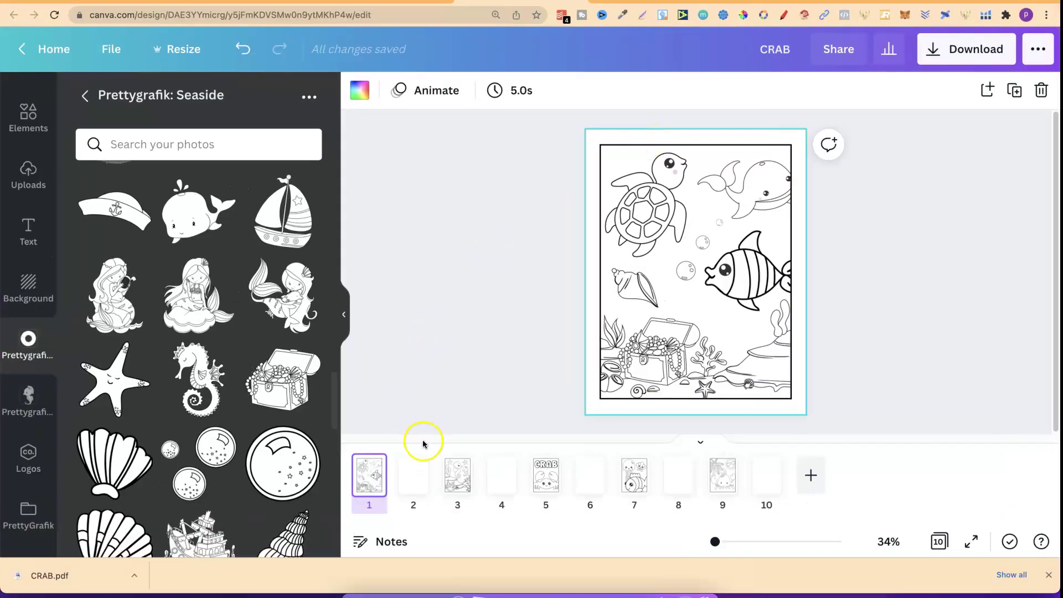
click(457, 485)
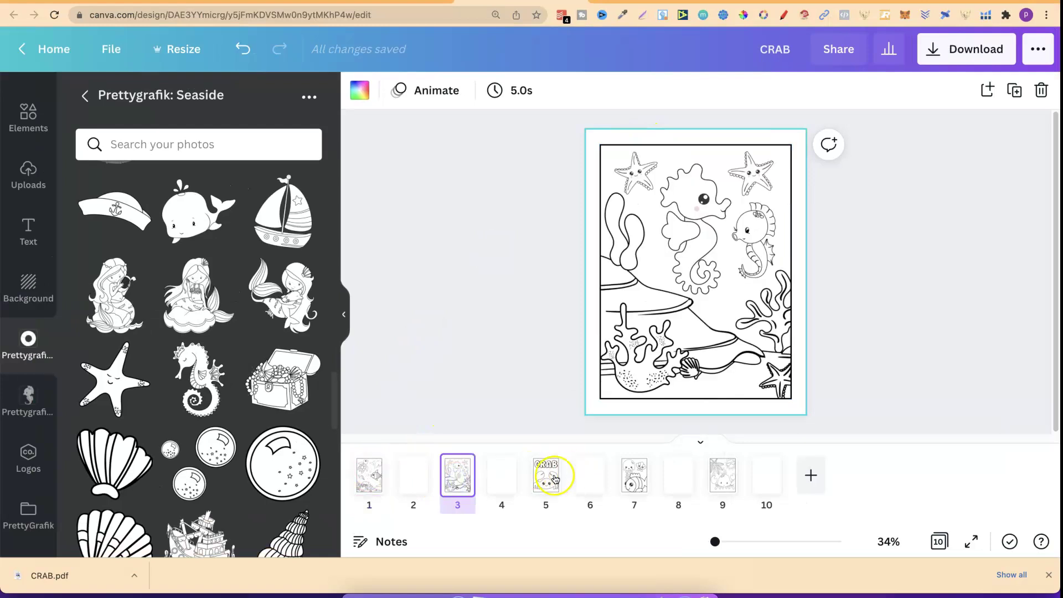
click(635, 484)
click(722, 475)
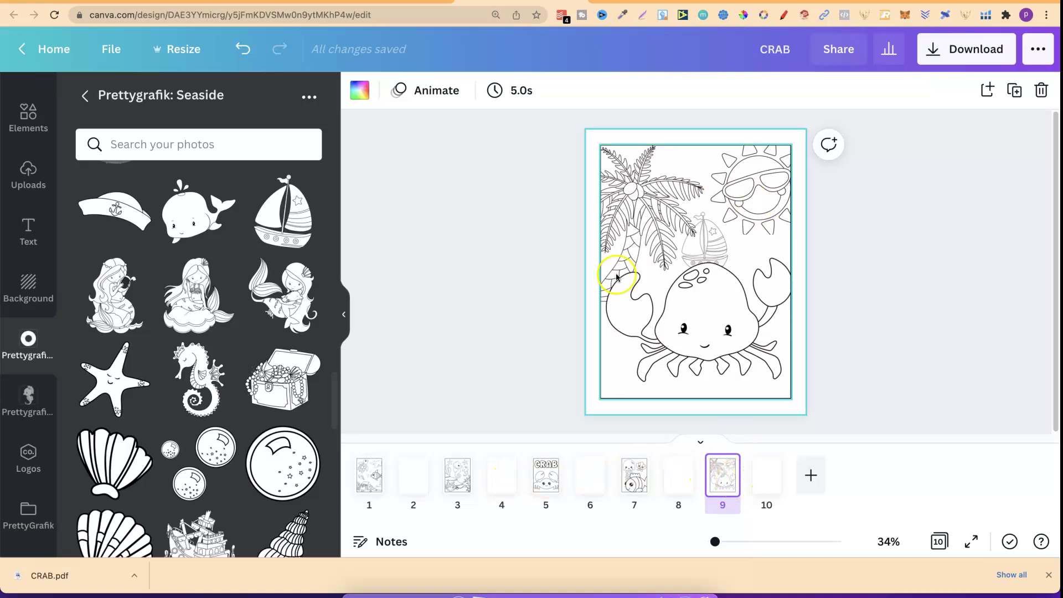
click(762, 293)
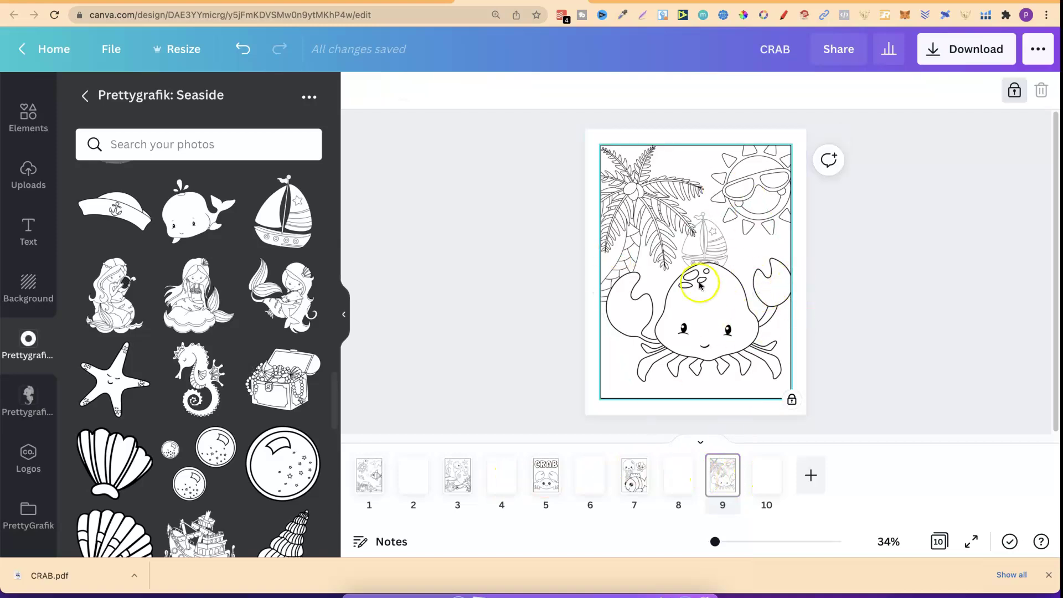
click(632, 483)
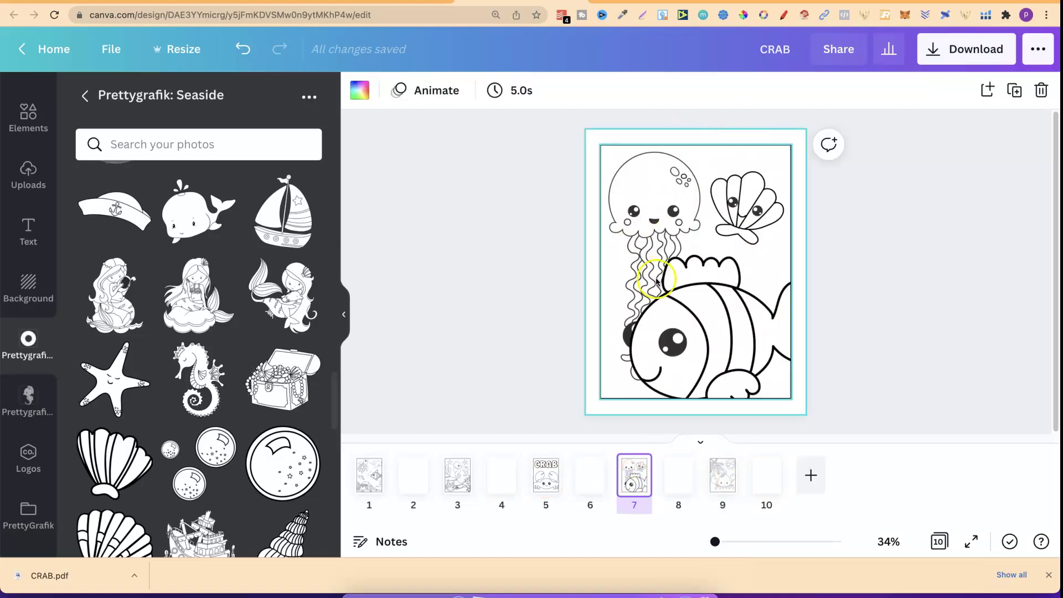
click(546, 486)
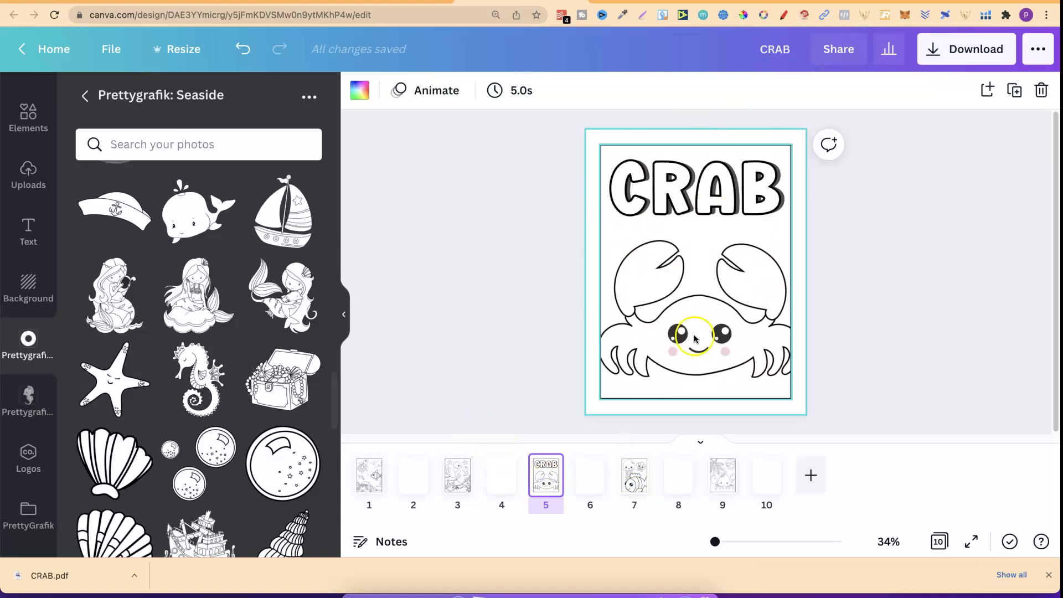
click(466, 487)
click(368, 477)
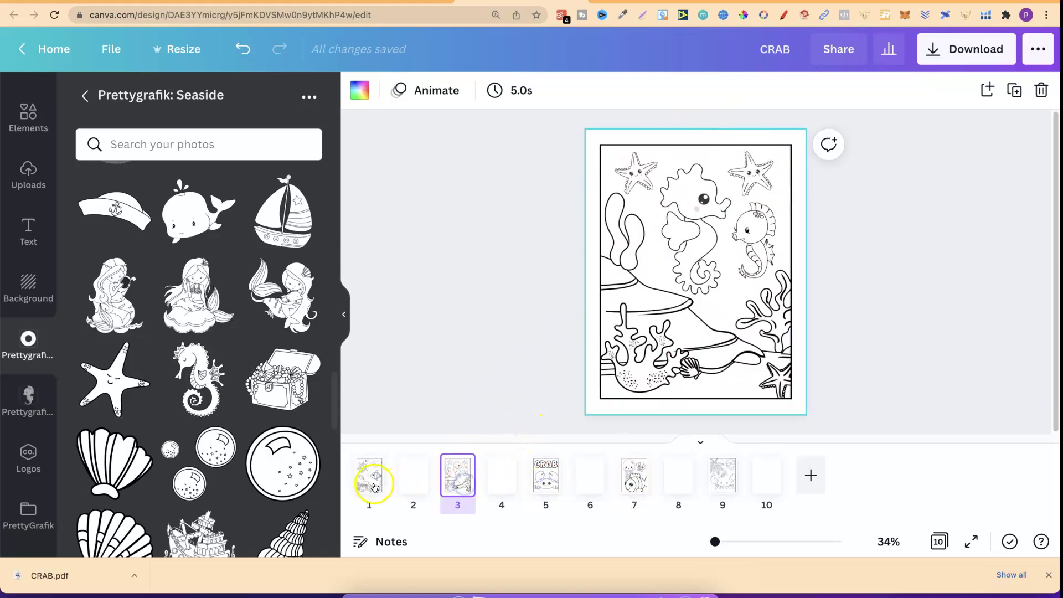
click(459, 482)
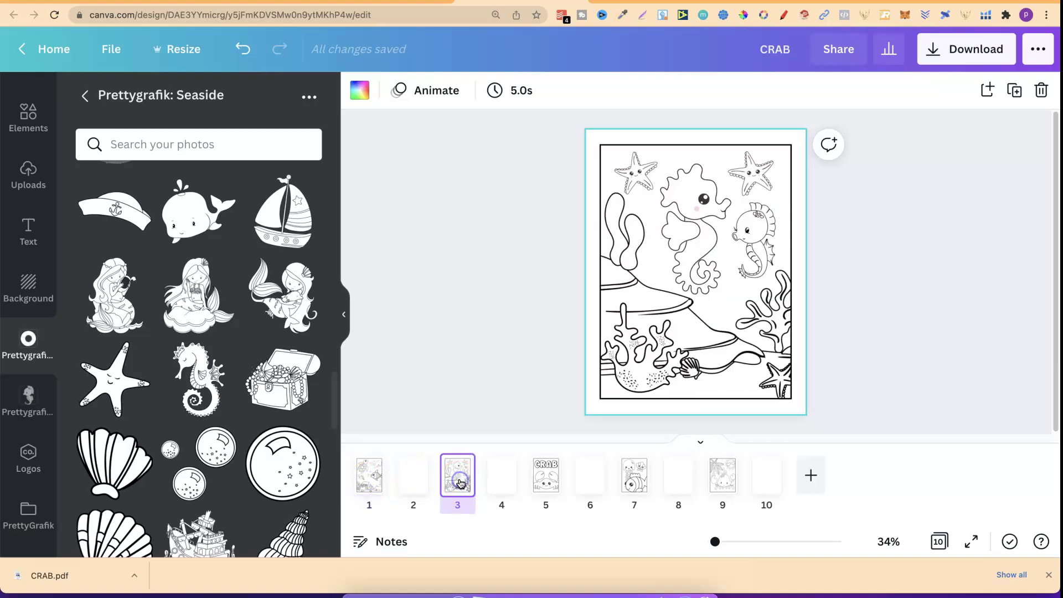